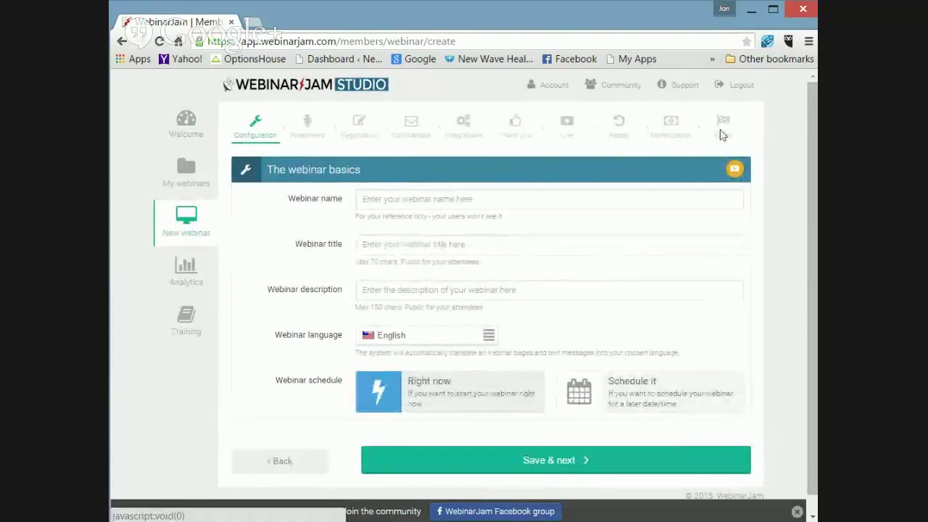
Step: Copy the webinar invitation link from the attendee links of the WJ Customers Open Hours webinar
{"action": "left_click", "coordinate": [190, 180]}
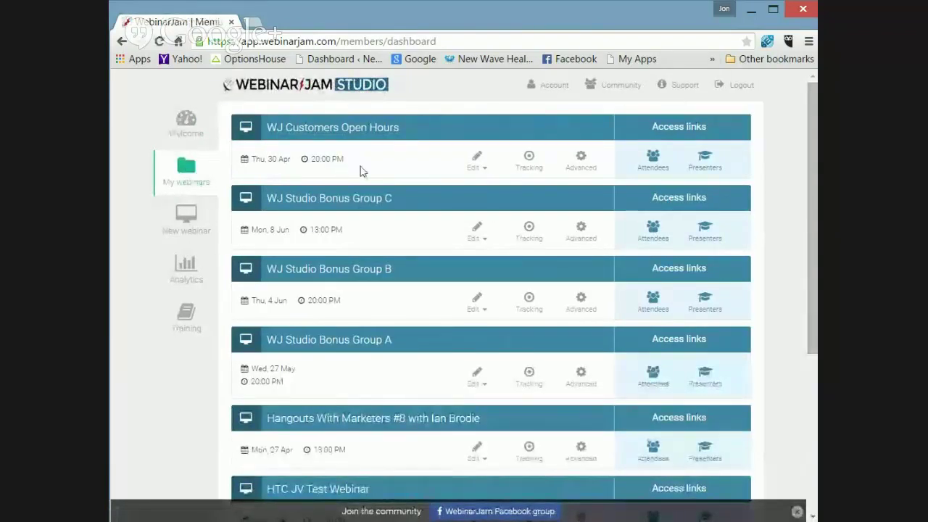
{"action": "left_click", "coordinate": [477, 167]}
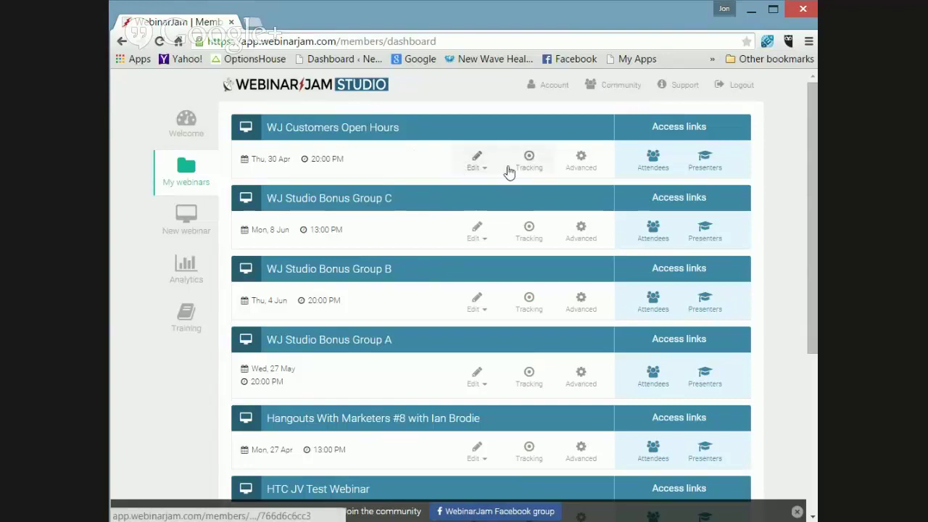
{"action": "left_click", "coordinate": [651, 165]}
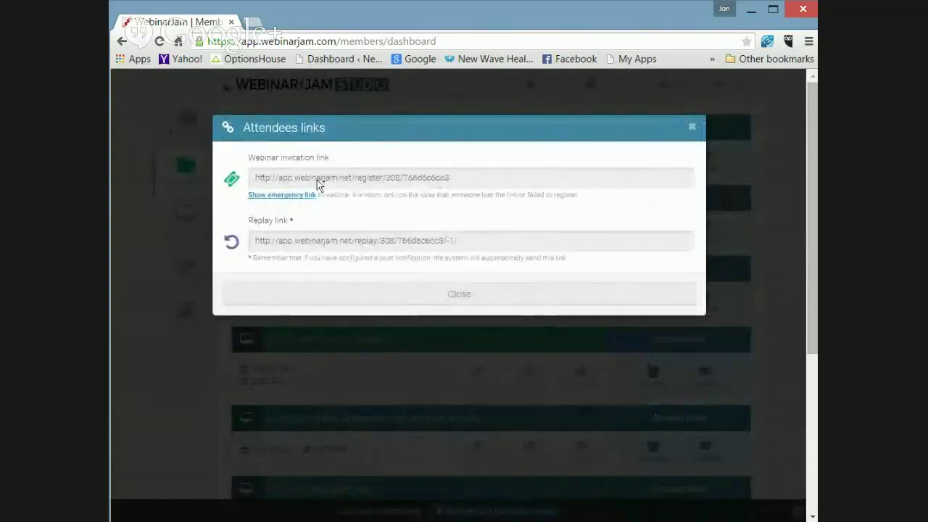
{"action": "left_click", "coordinate": [379, 179]}
{"action": "triple_click", "coordinate": [379, 179]}
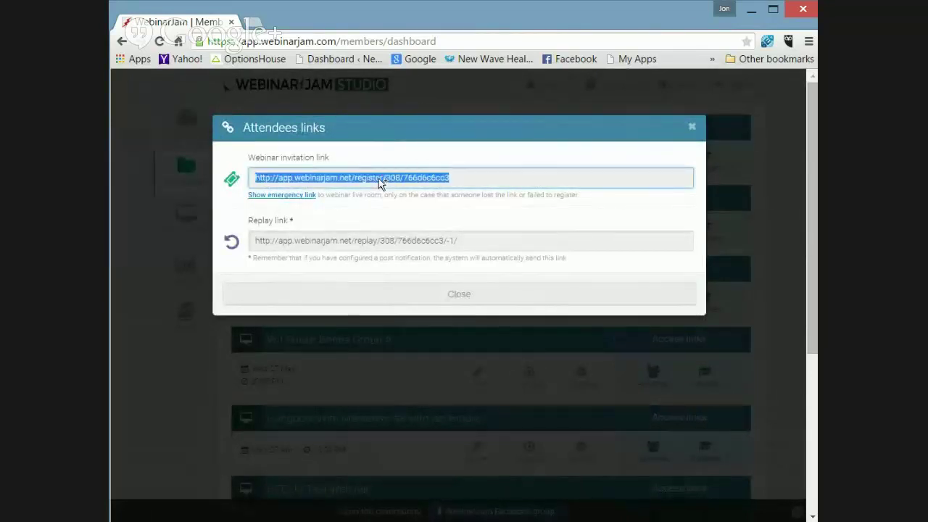
{"action": "right_click", "coordinate": [380, 179]}
{"action": "left_click", "coordinate": [398, 192]}
{"action": "left_click", "coordinate": [693, 129]}
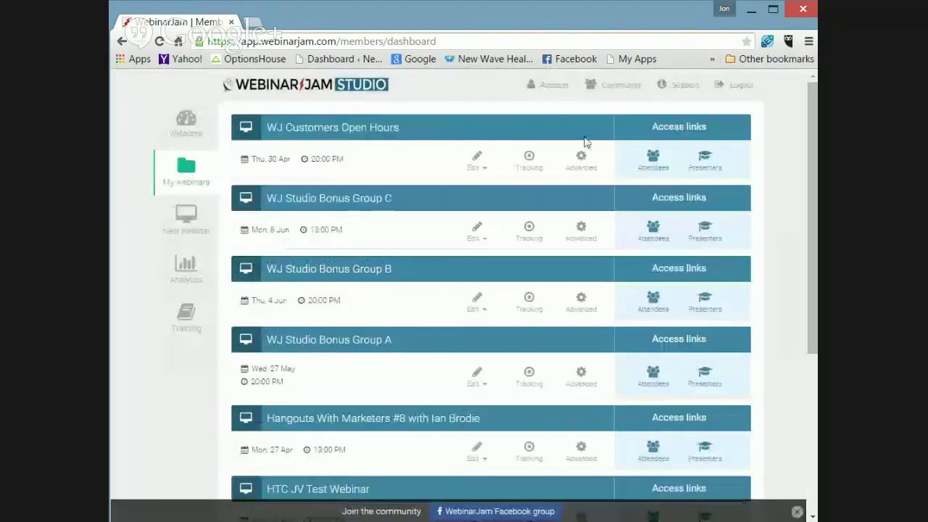
Step: Examine the WJ Customers Open Hours admin and presenter links, selecting the host's live room link
{"action": "left_click", "coordinate": [707, 161]}
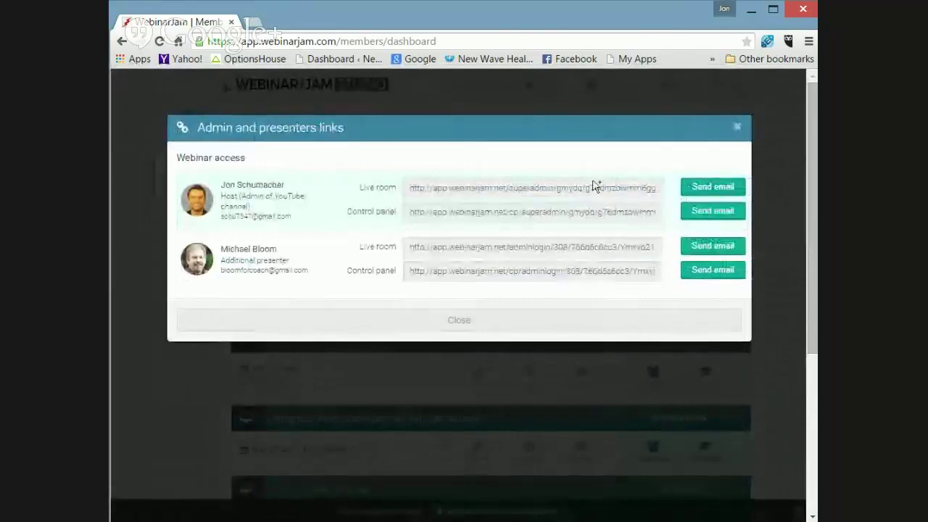
{"action": "triple_click", "coordinate": [528, 189]}
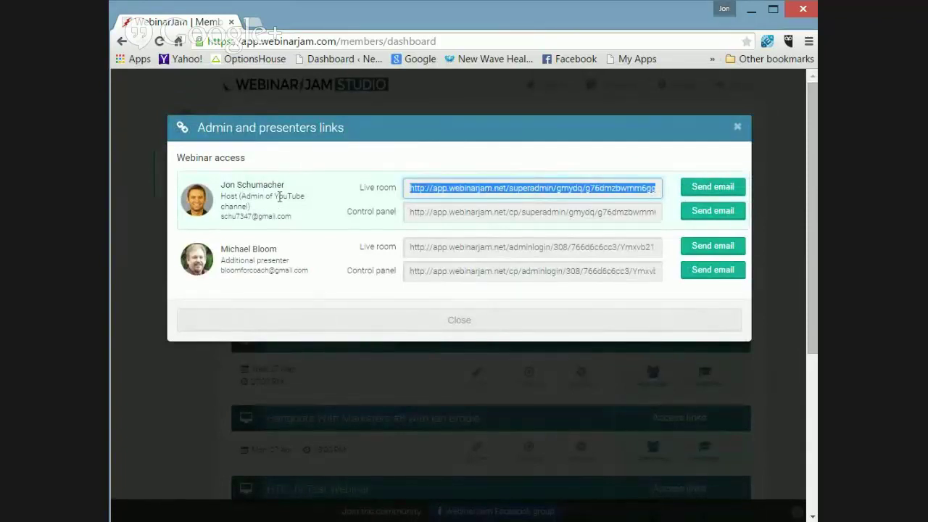
{"action": "right_click", "coordinate": [466, 191]}
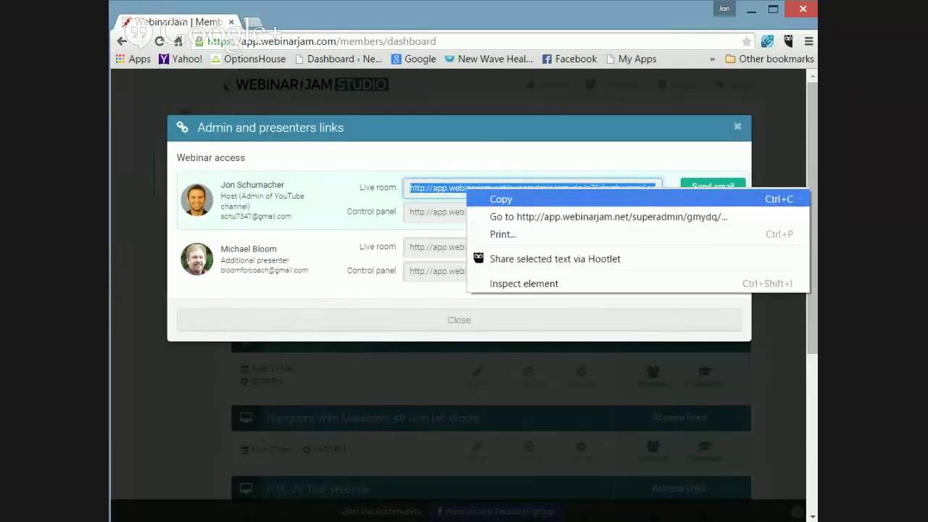
{"action": "left_click", "coordinate": [519, 168]}
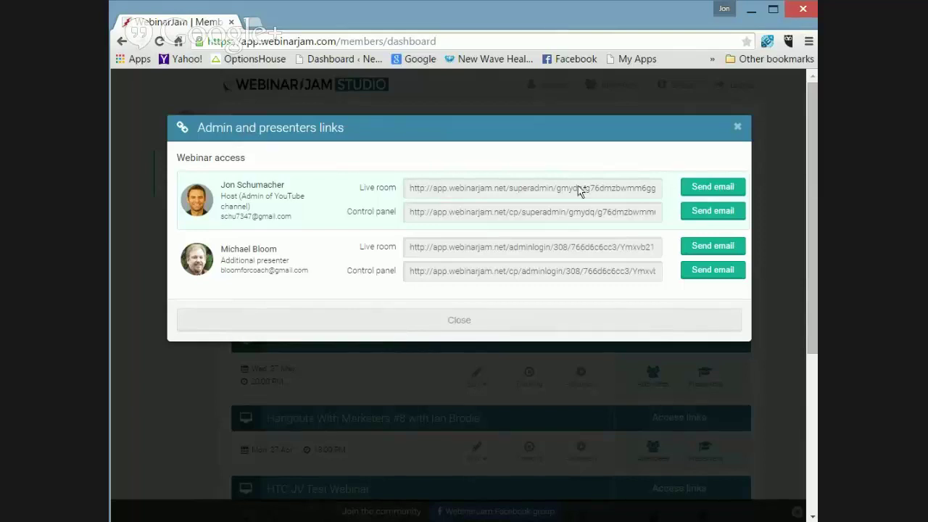
{"action": "left_click", "coordinate": [535, 195]}
{"action": "double_click", "coordinate": [537, 194]}
{"action": "triple_click", "coordinate": [537, 194]}
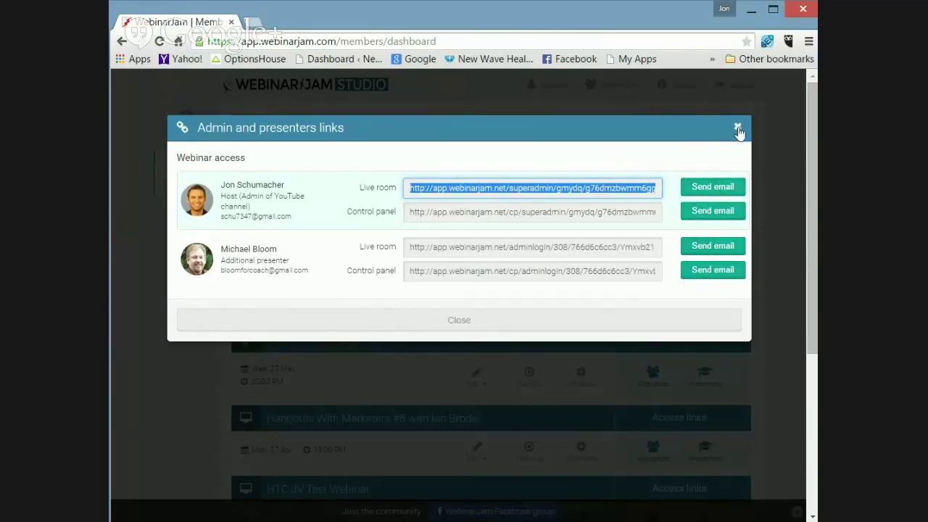
{"action": "left_click", "coordinate": [737, 127]}
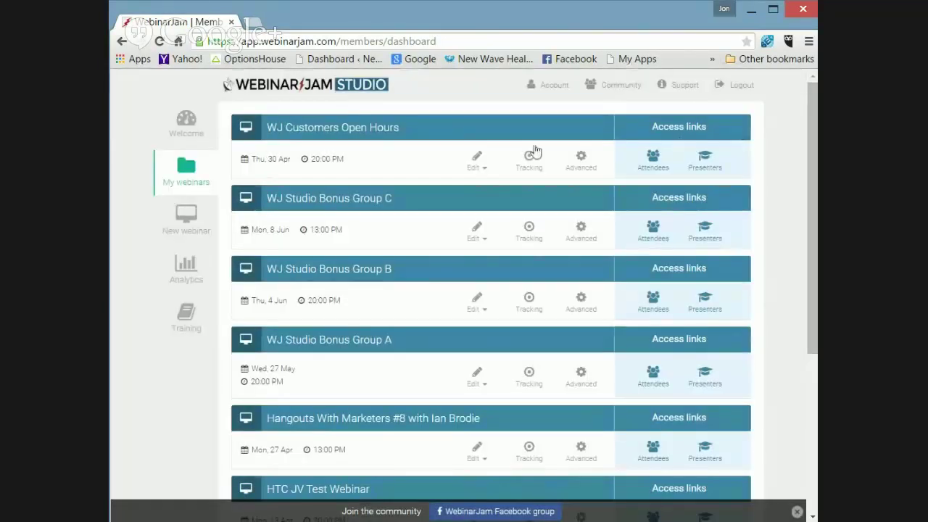
Step: Start a new webinar and review the webinar name field and its note in the webinar basics
{"action": "left_click", "coordinate": [191, 229]}
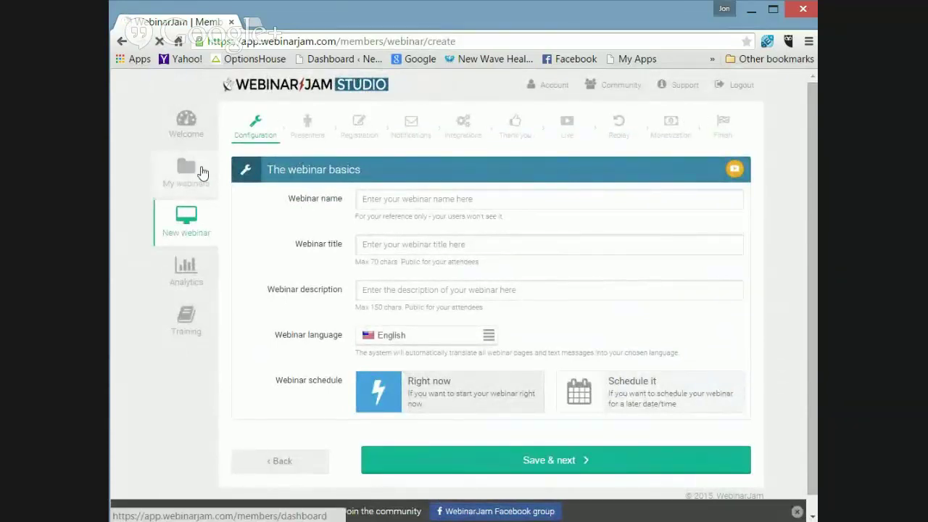
{"action": "left_click", "coordinate": [199, 172]}
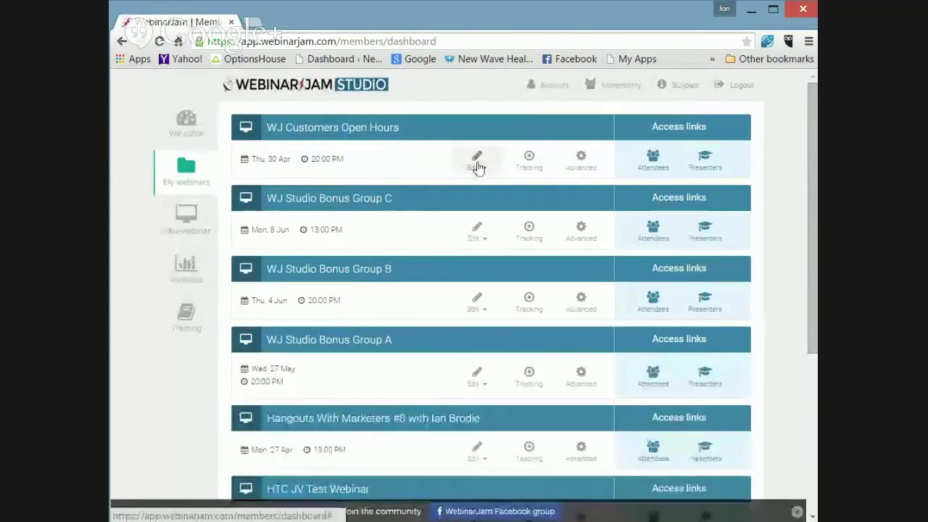
{"action": "left_click", "coordinate": [198, 224]}
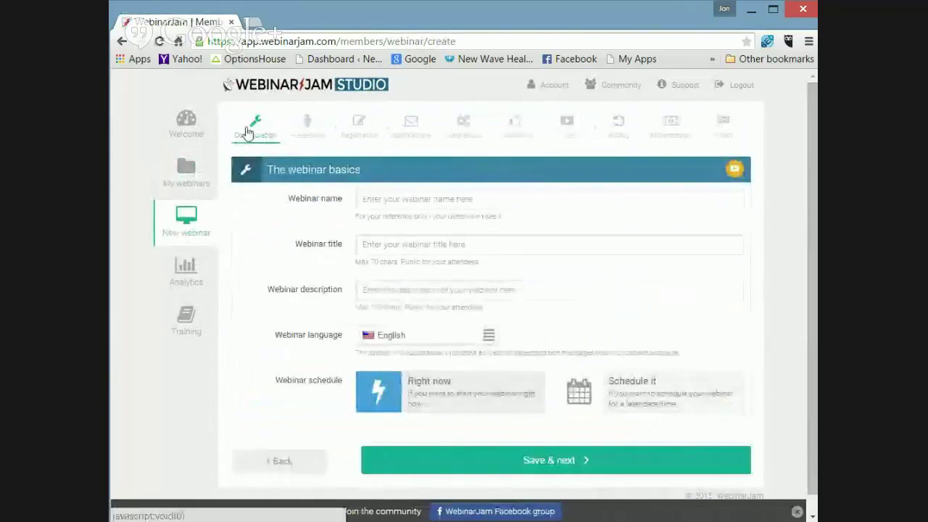
{"action": "left_click", "coordinate": [388, 202]}
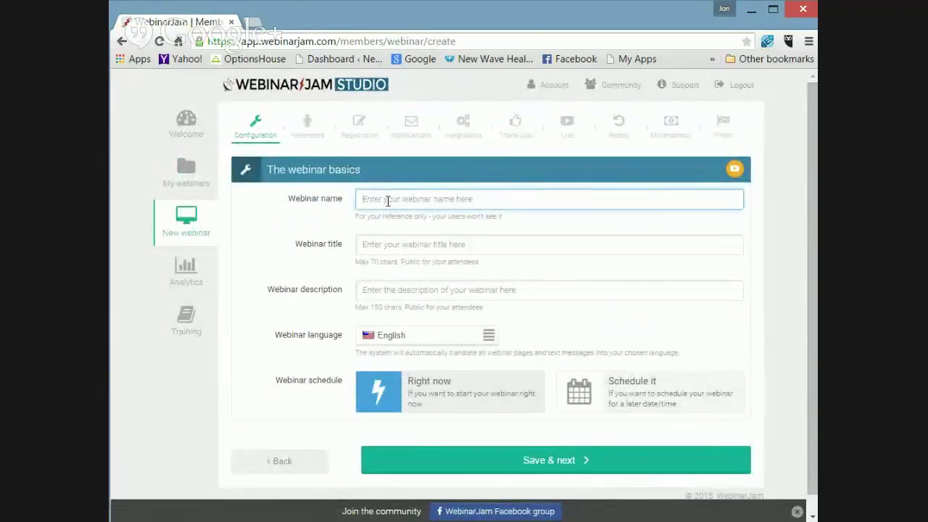
{"action": "left_click_drag", "start_coordinate": [506, 217], "coordinate": [412, 216]}
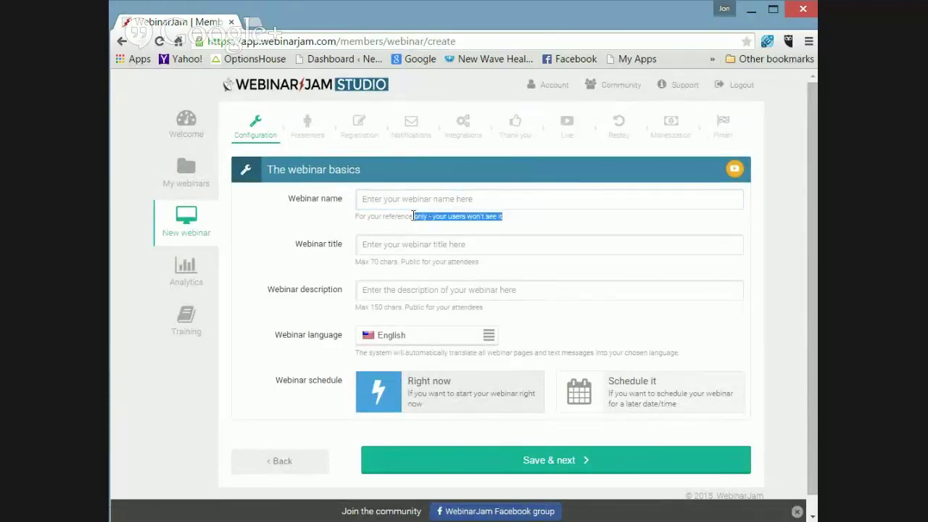
{"action": "left_click", "coordinate": [532, 229]}
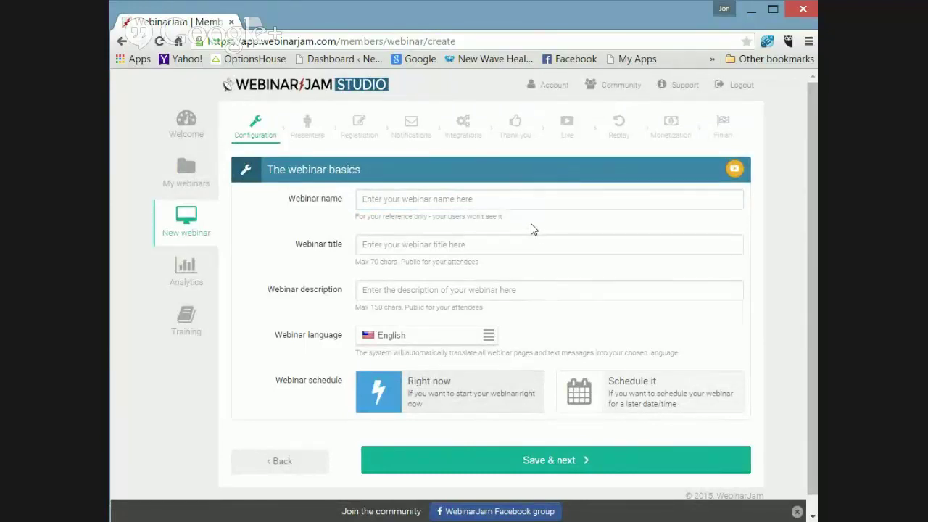
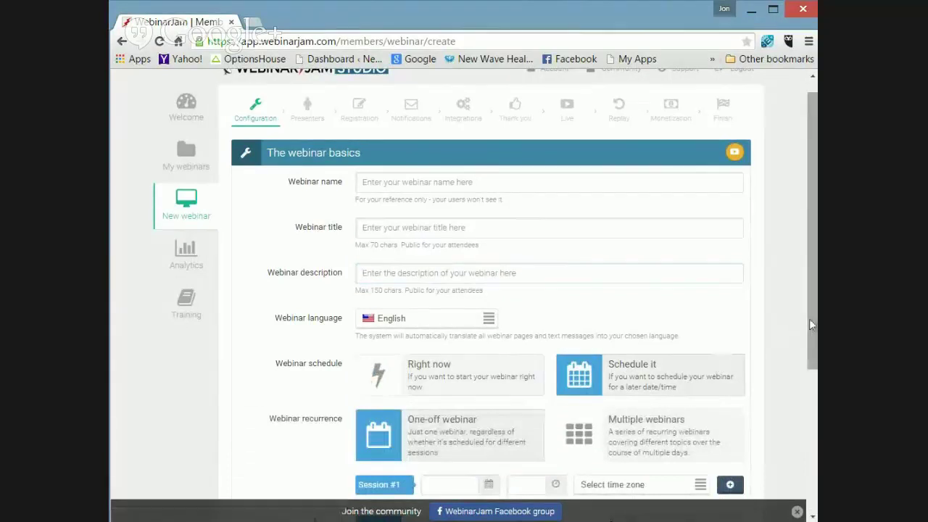
Step: Set Session #1 of the one-off webinar to the date 2015-04-30 and the time 13:25
{"action": "left_click_drag", "start_coordinate": [809, 321], "coordinate": [816, 423]}
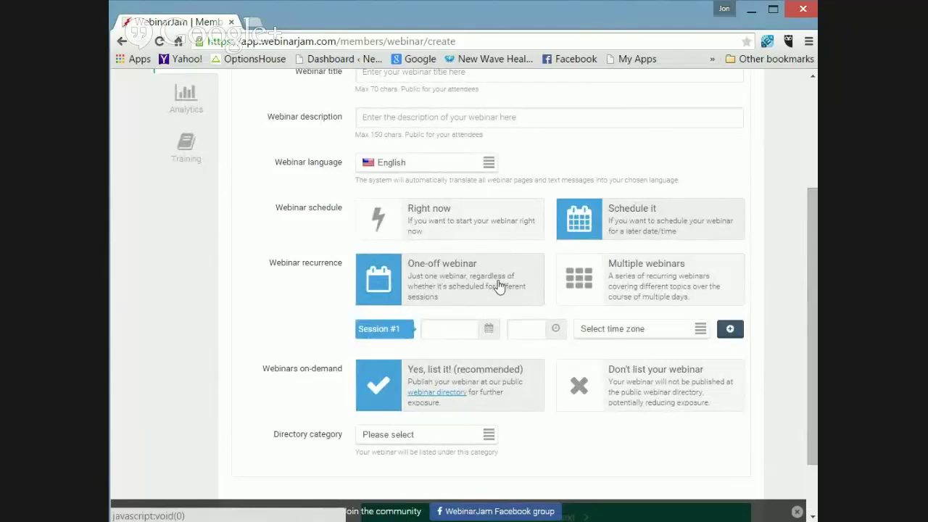
{"action": "left_click", "coordinate": [488, 331]}
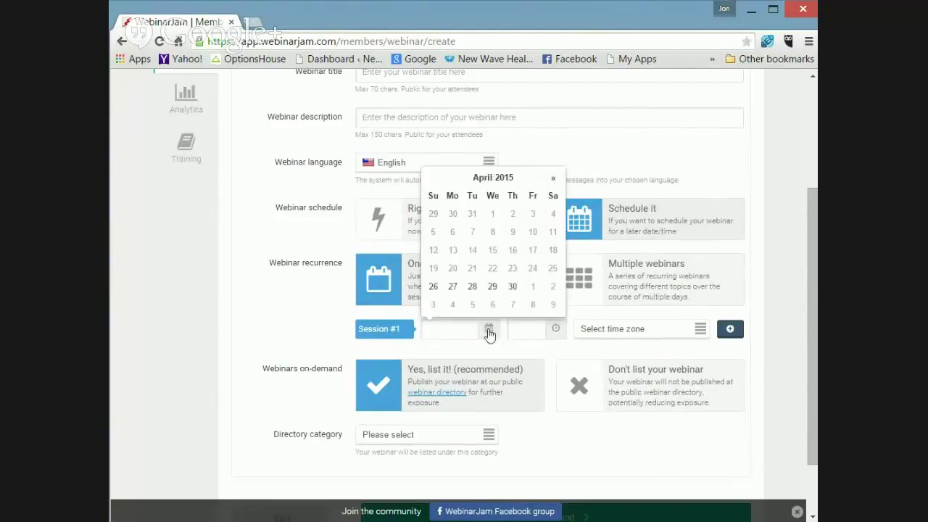
{"action": "left_click", "coordinate": [512, 289]}
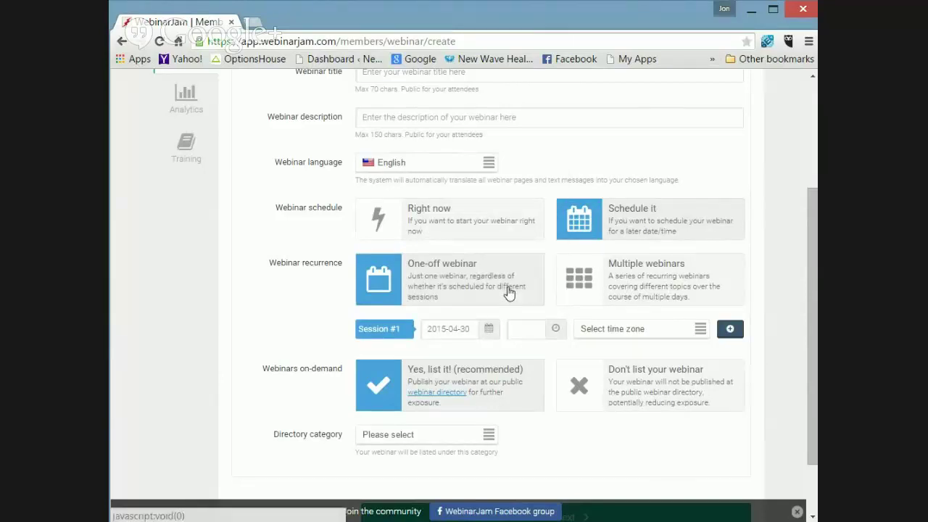
{"action": "left_click", "coordinate": [534, 332]}
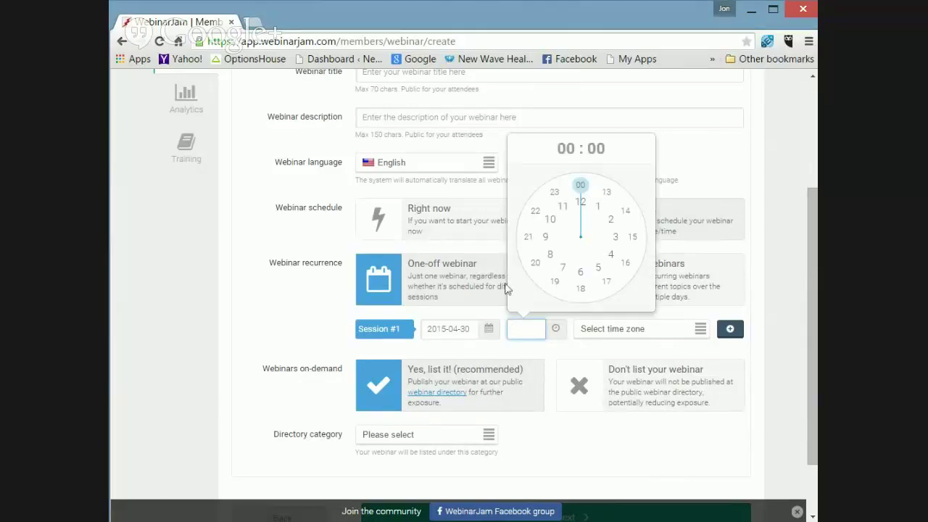
{"action": "left_click", "coordinate": [607, 193]}
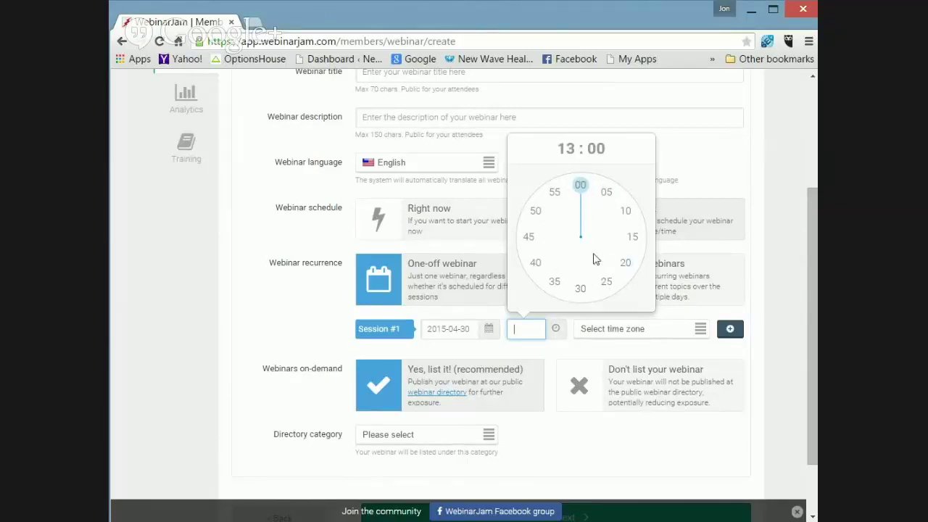
{"action": "left_click", "coordinate": [606, 282]}
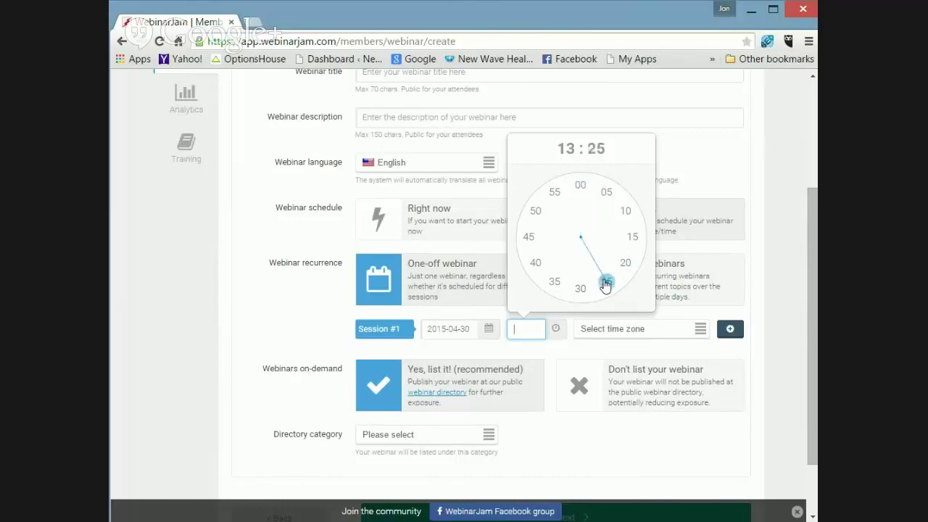
Step: Change Session #1's time to 14:30 and set its time zone to Pacific Time (US and Canada)
{"action": "left_click", "coordinate": [539, 334]}
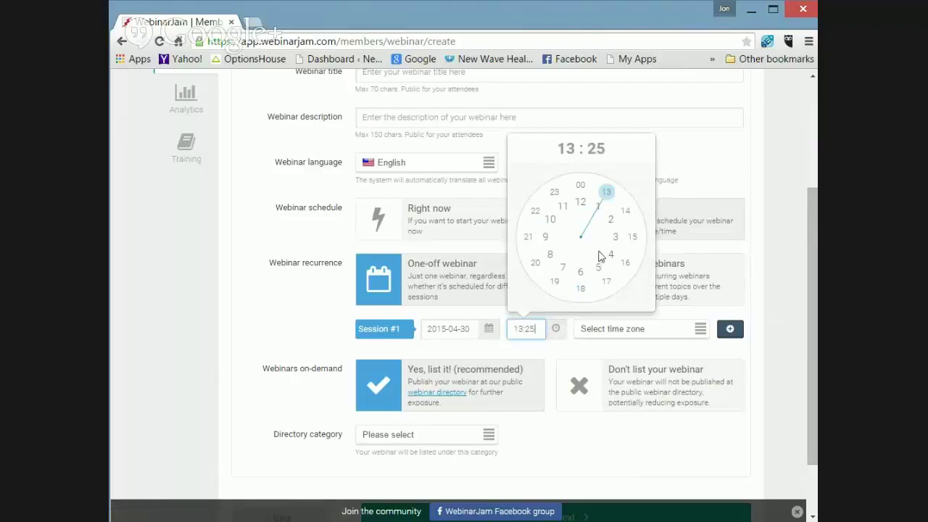
{"action": "left_click", "coordinate": [624, 211]}
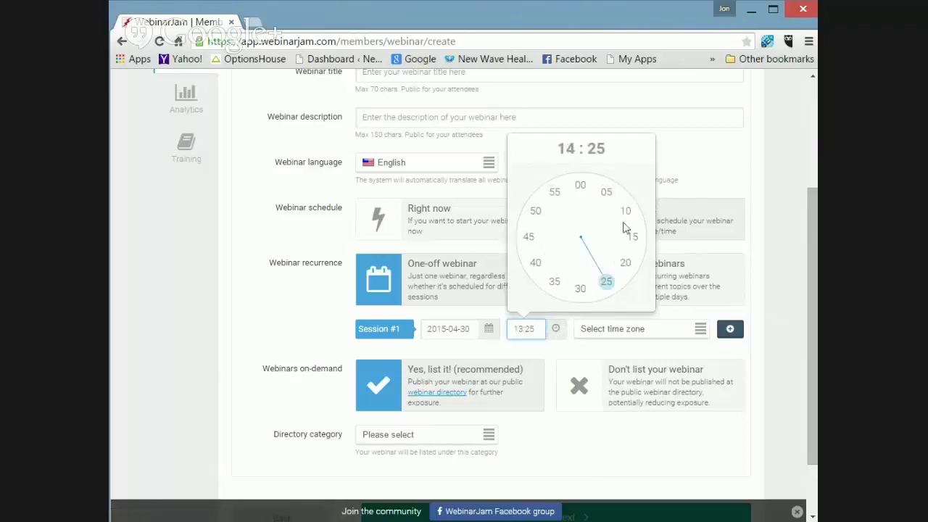
{"action": "left_click", "coordinate": [581, 288]}
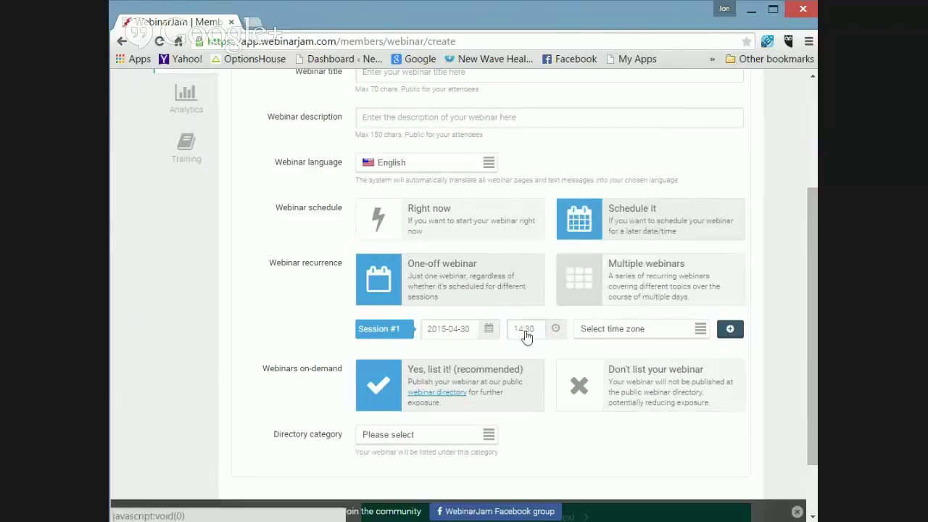
{"action": "left_click", "coordinate": [640, 336]}
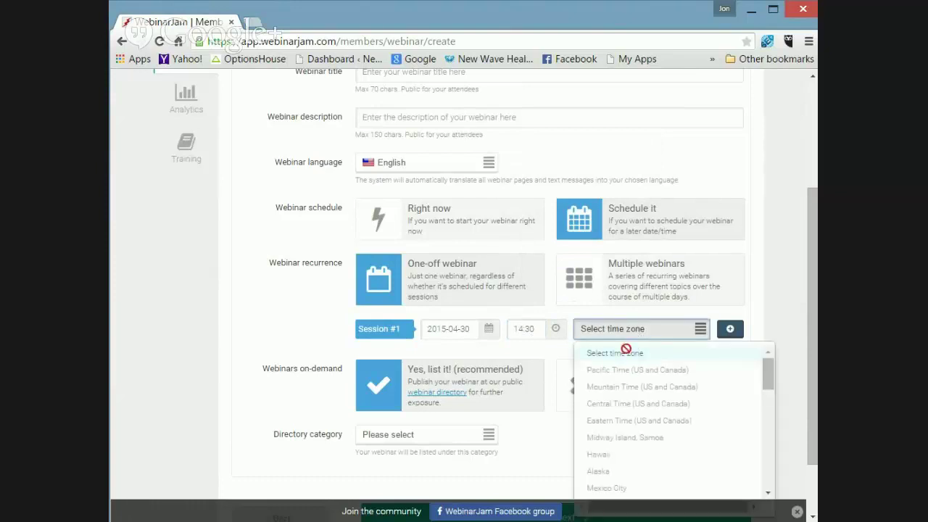
{"action": "left_click", "coordinate": [628, 371]}
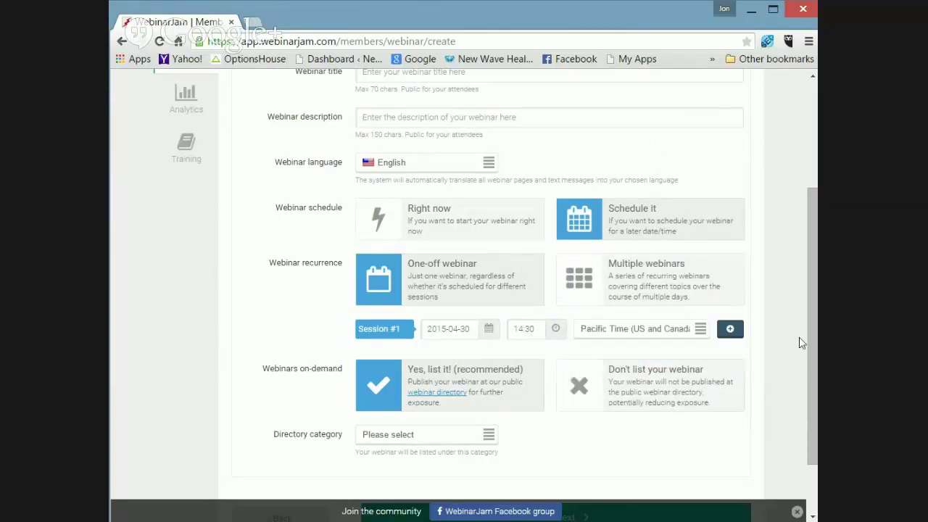
Step: Set the webinar's directory category to Internet Marketing and e-Commerce
{"action": "left_click_drag", "start_coordinate": [810, 330], "coordinate": [811, 378]}
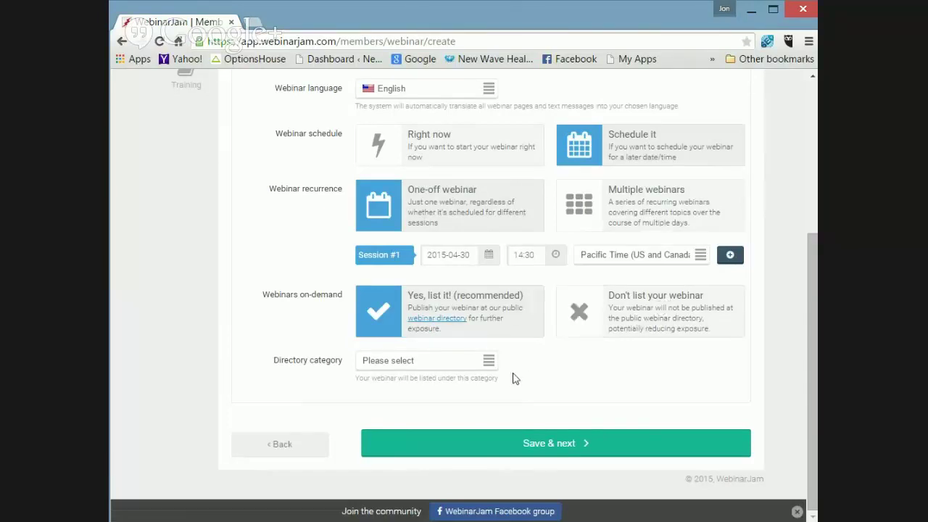
{"action": "left_click", "coordinate": [487, 366]}
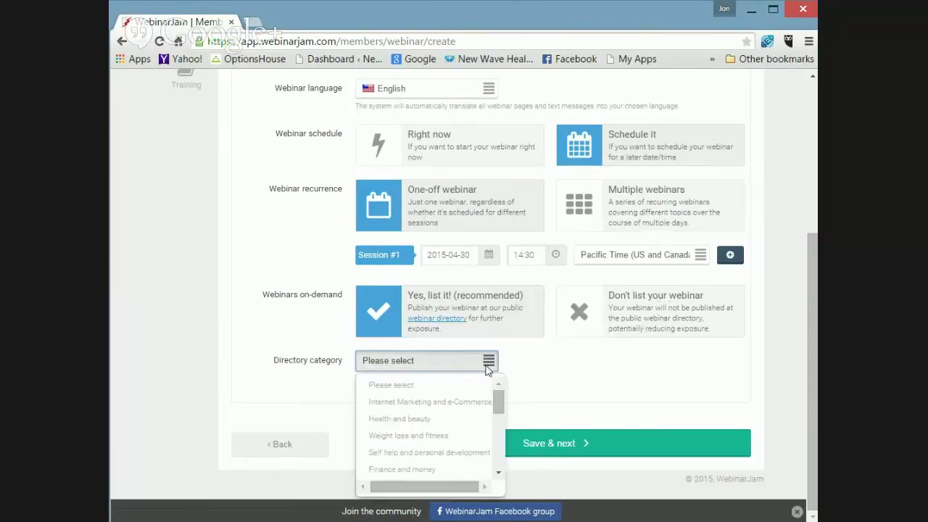
{"action": "left_click", "coordinate": [451, 407]}
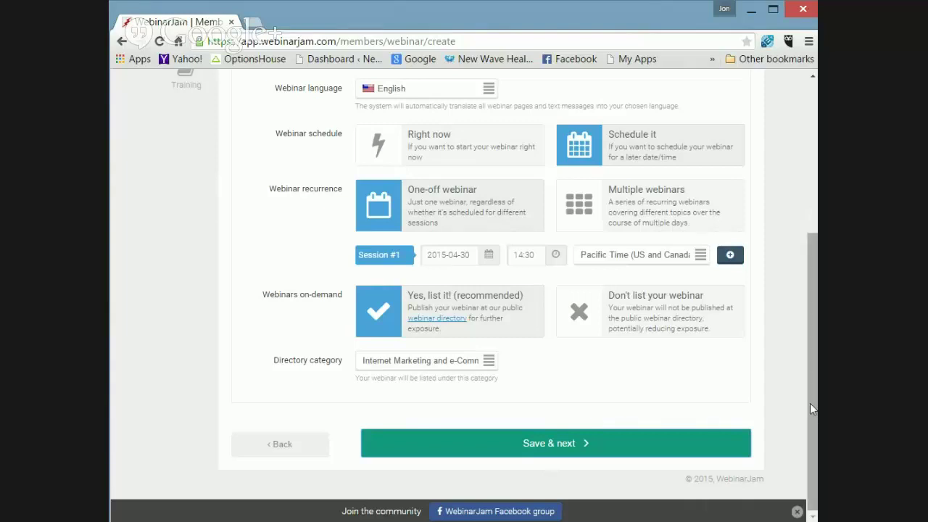
{"action": "left_click_drag", "start_coordinate": [810, 403], "coordinate": [806, 428]}
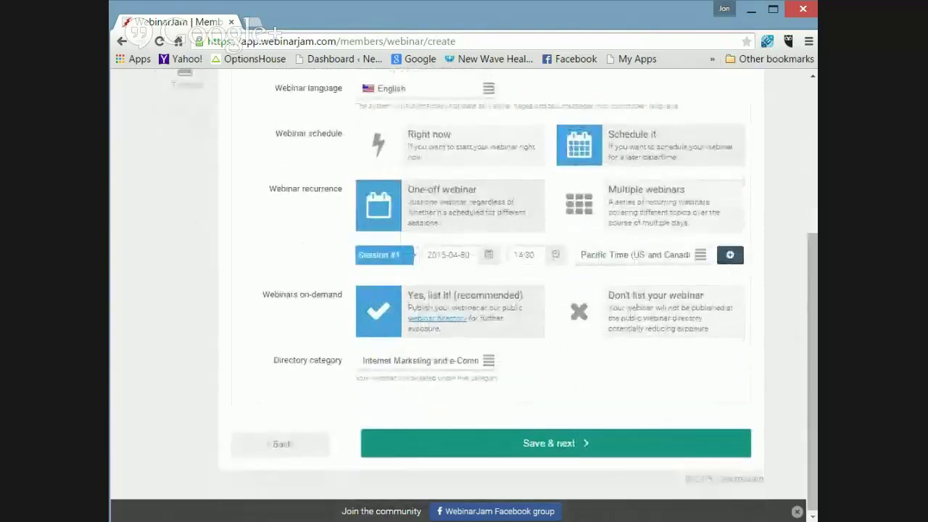
Step: Enter "demo" as the webinar name in the webinar basics
{"action": "left_click_drag", "start_coordinate": [810, 348], "coordinate": [794, 190]}
{"action": "left_click", "coordinate": [390, 192]}
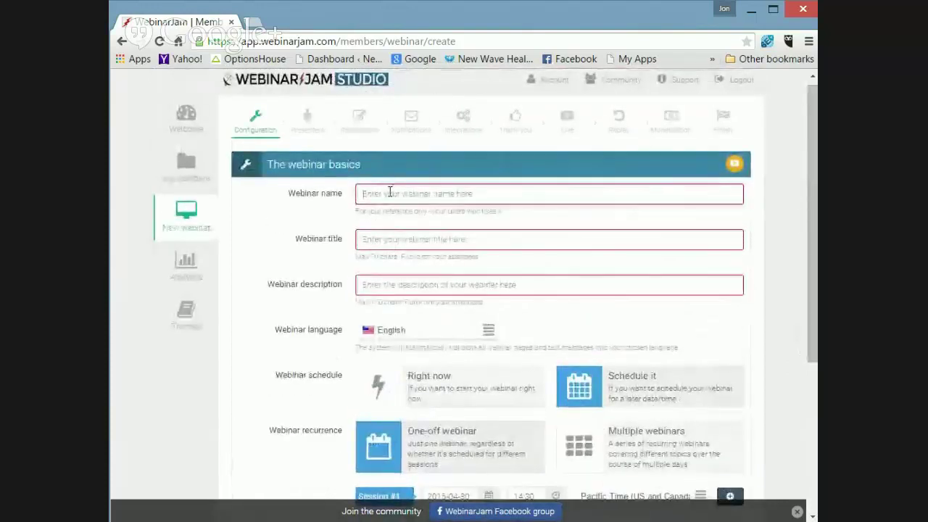
{"action": "type", "text": "demo"}
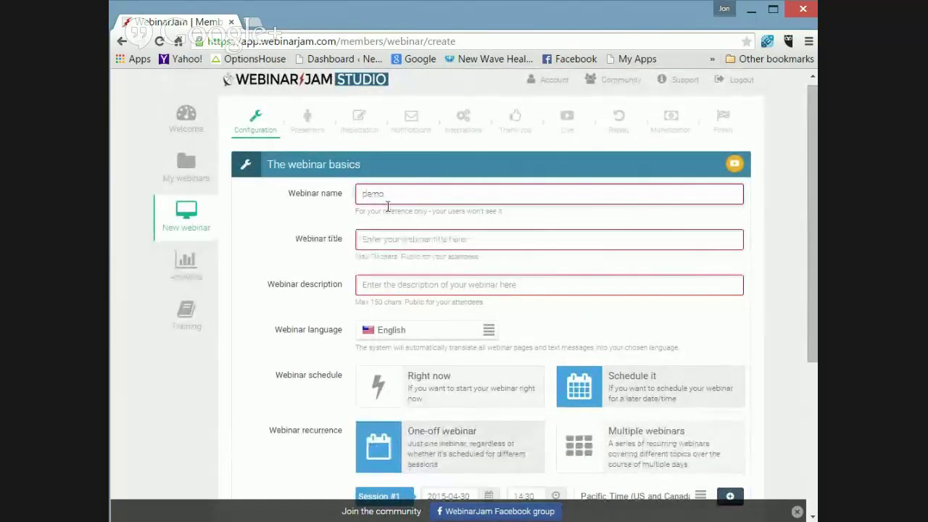
Step: Enter "demo" as both the webinar title and the webinar description, and save the configuration
{"action": "left_click", "coordinate": [377, 234]}
{"action": "type", "text": "demo"}
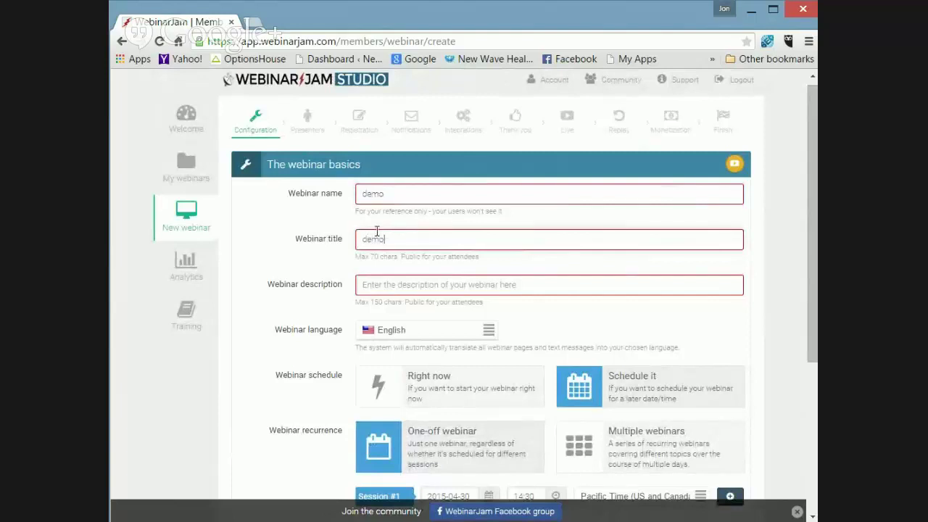
{"action": "left_click", "coordinate": [375, 285]}
{"action": "type", "text": "de"}
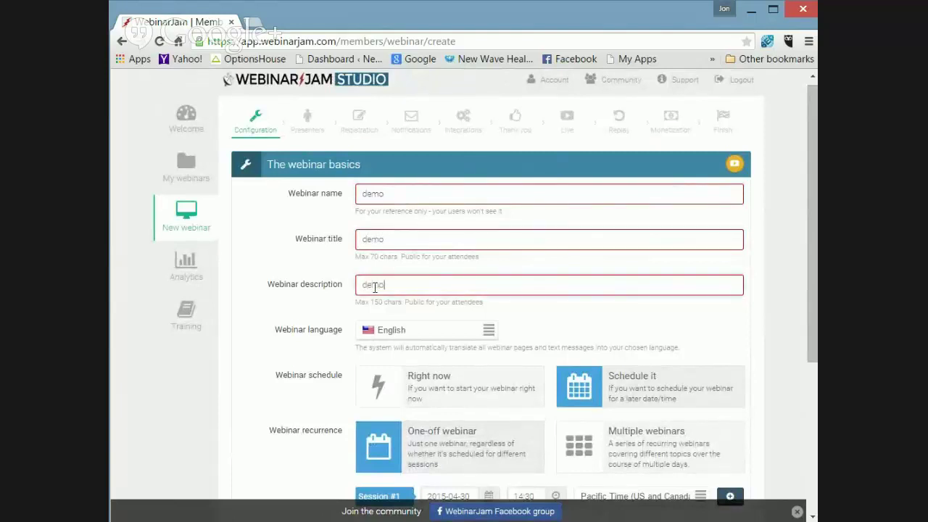
{"action": "type", "text": "mo"}
{"action": "scroll", "coordinate": [800, 303], "scroll_direction": "down", "scroll_amount": 3}
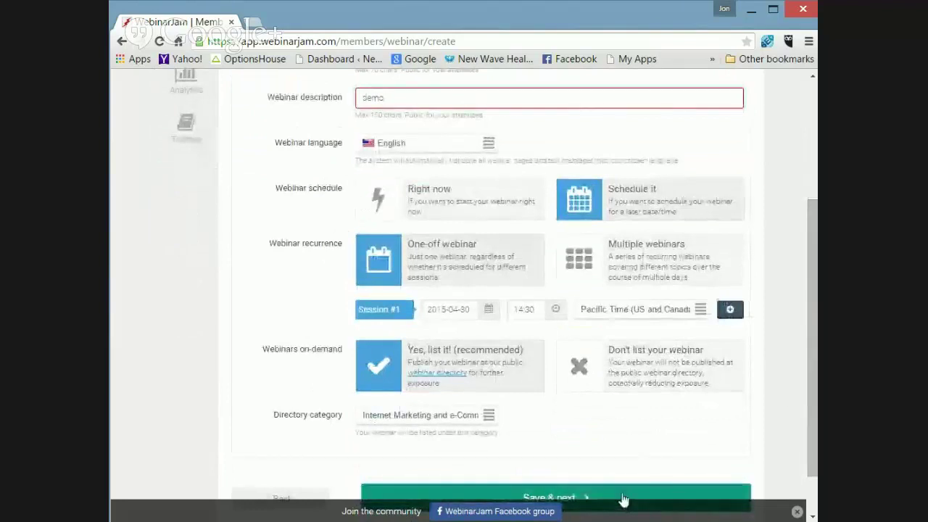
{"action": "left_click", "coordinate": [622, 500]}
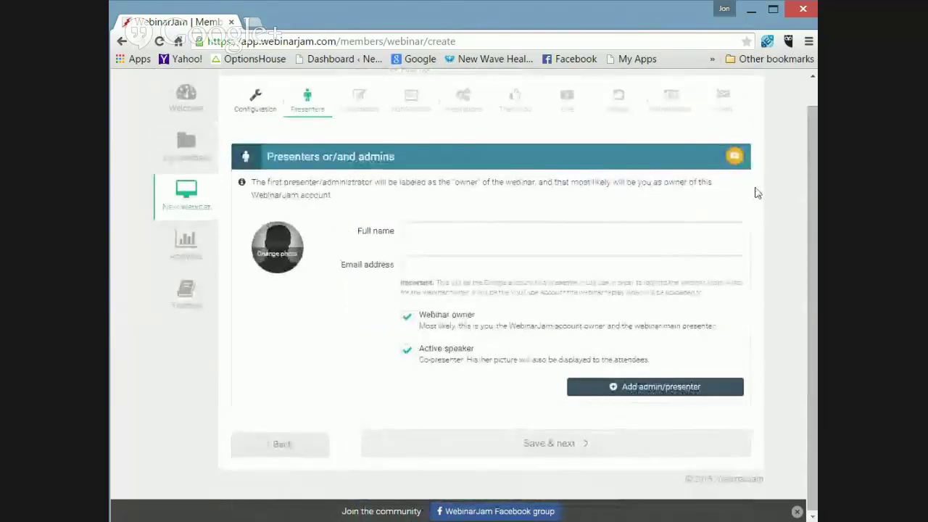
Step: Add the first presenter with full name and e-mail address, keeping the webinar owner and active speaker options enabled
{"action": "scroll", "coordinate": [804, 221], "scroll_direction": "up", "scroll_amount": 1}
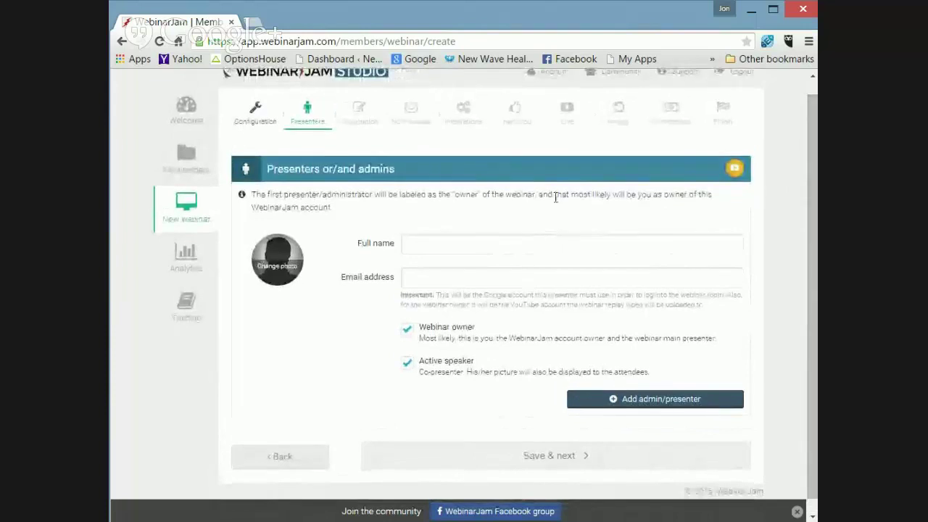
{"action": "left_click", "coordinate": [420, 241]}
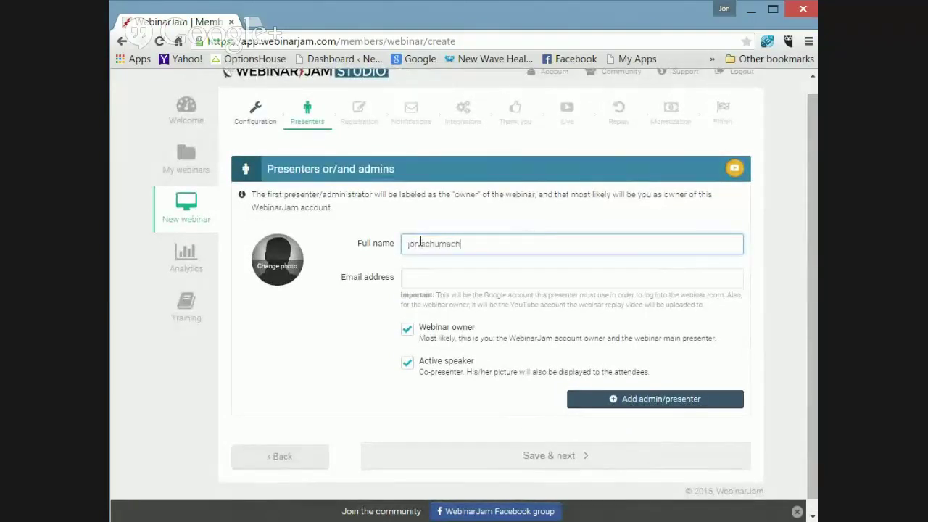
{"action": "left_click", "coordinate": [428, 279]}
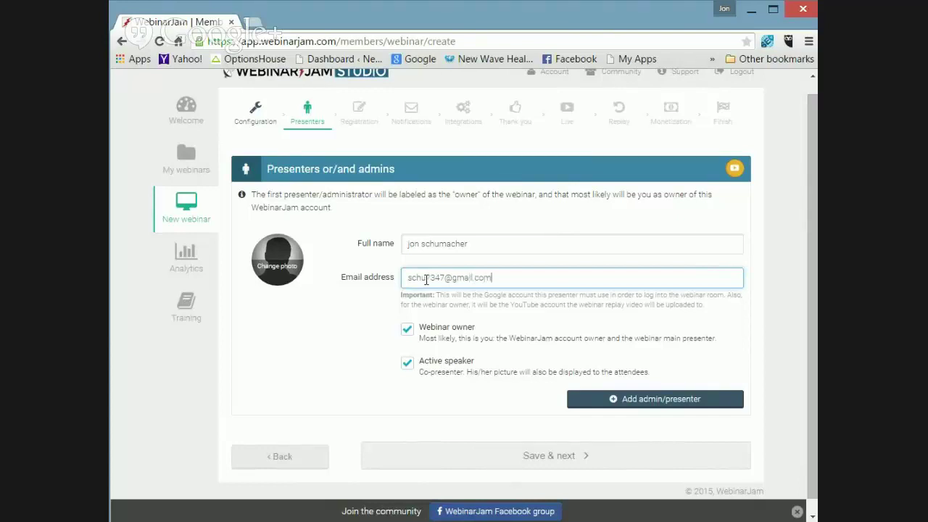
{"action": "left_click", "coordinate": [295, 307]}
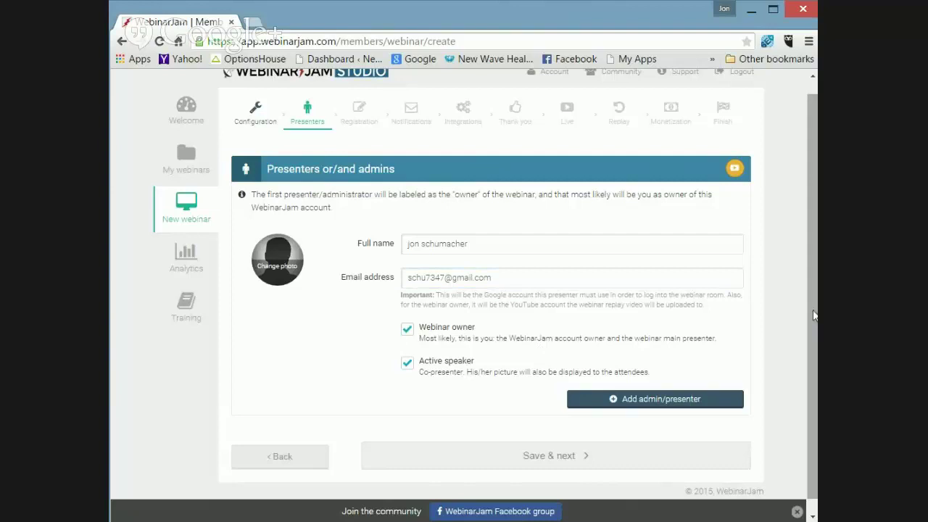
{"action": "scroll", "coordinate": [814, 315], "scroll_direction": "down", "scroll_amount": 1}
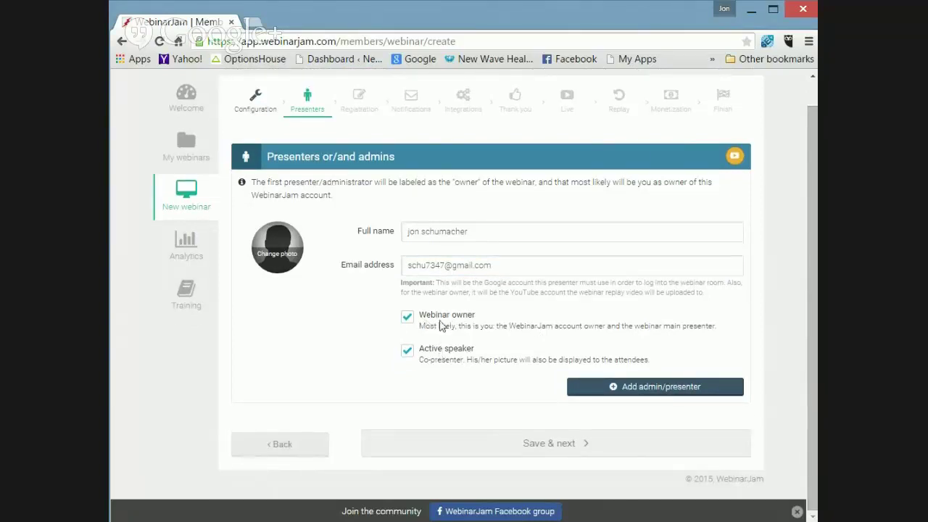
{"action": "left_click", "coordinate": [633, 390]}
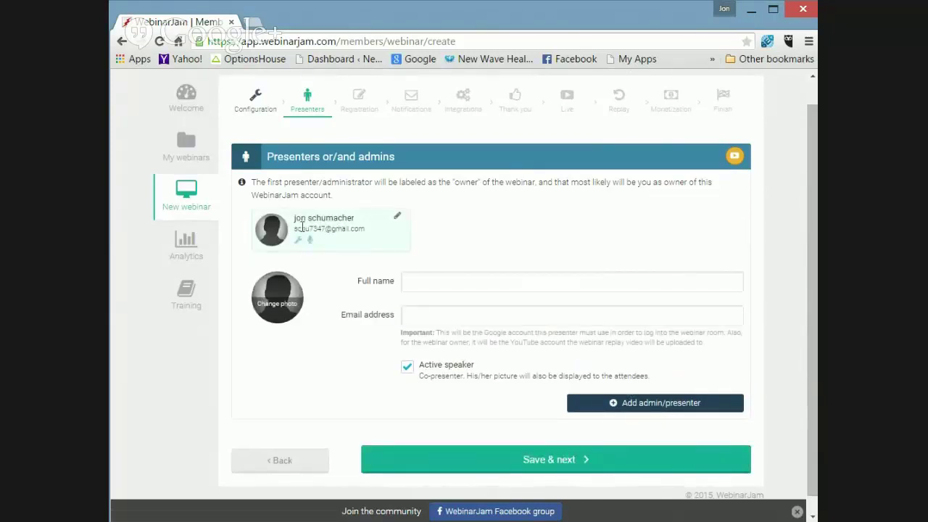
Step: Open and dismiss the presenter photo file chooser, and save the presenters to continue to registration
{"action": "left_click", "coordinate": [277, 301]}
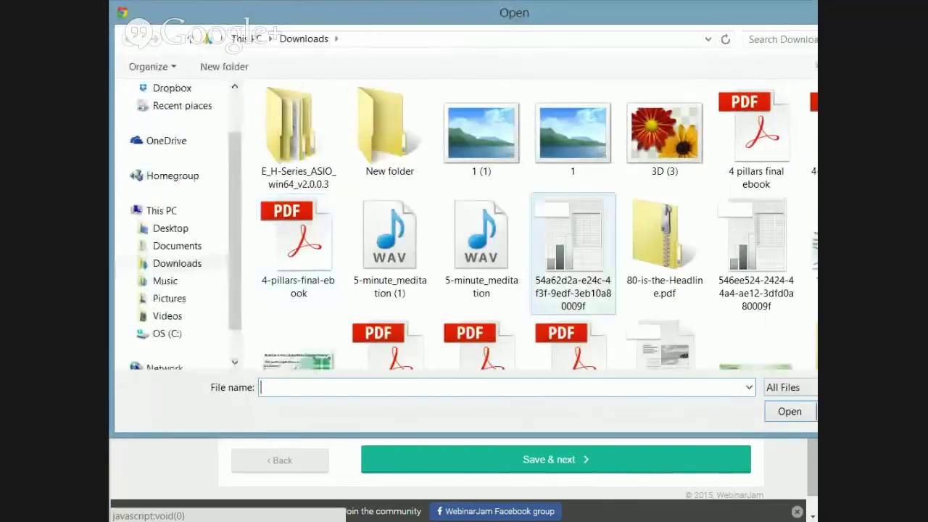
{"action": "left_click", "coordinate": [898, 8]}
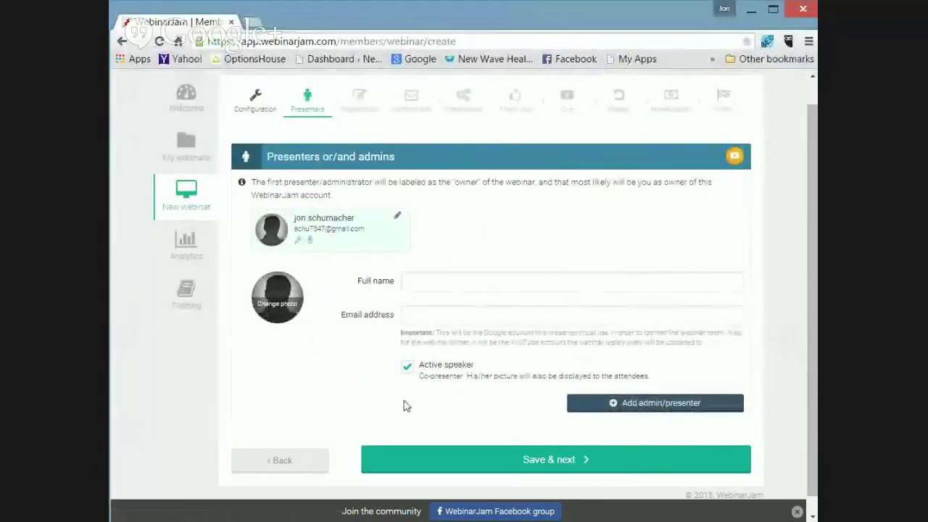
{"action": "left_click", "coordinate": [490, 461]}
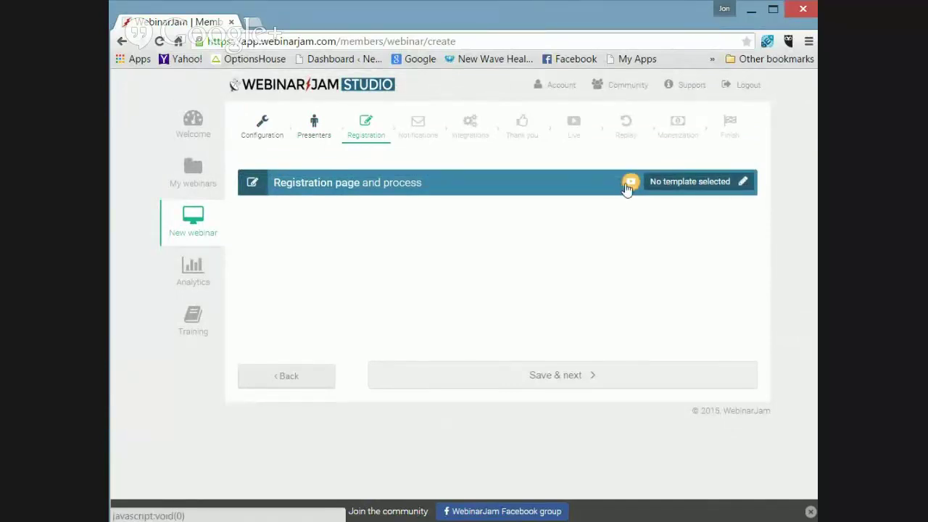
Step: Open the registration page template choices and browse through them to template 7 of 11
{"action": "left_click", "coordinate": [743, 184]}
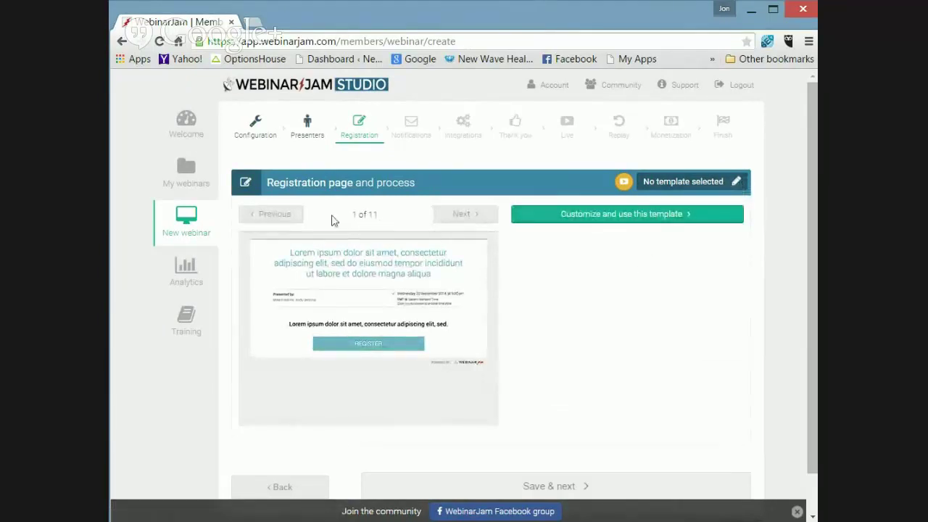
{"action": "left_click", "coordinate": [481, 222]}
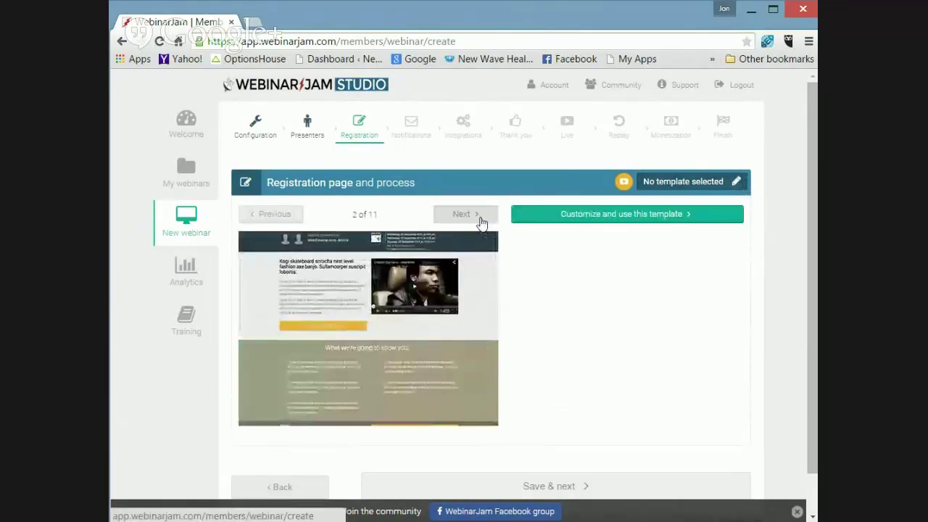
{"action": "left_click", "coordinate": [481, 215]}
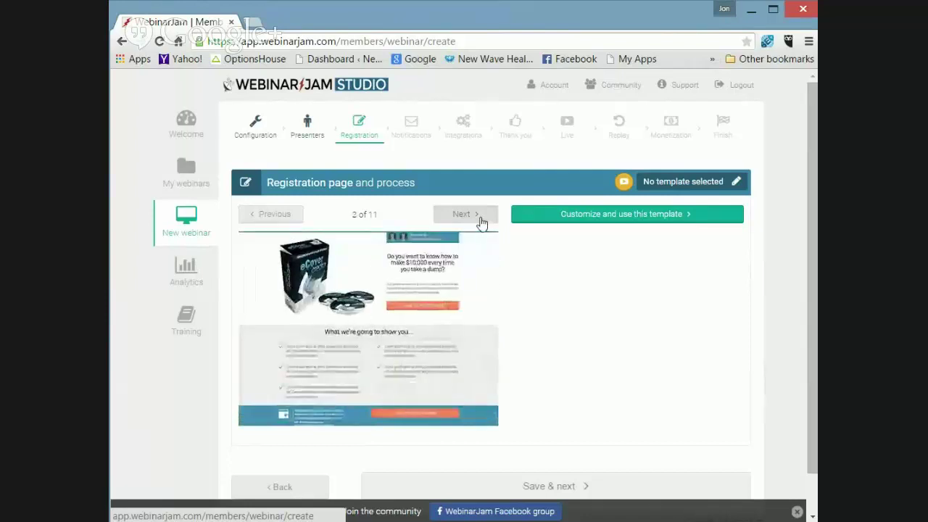
{"action": "left_click", "coordinate": [481, 214]}
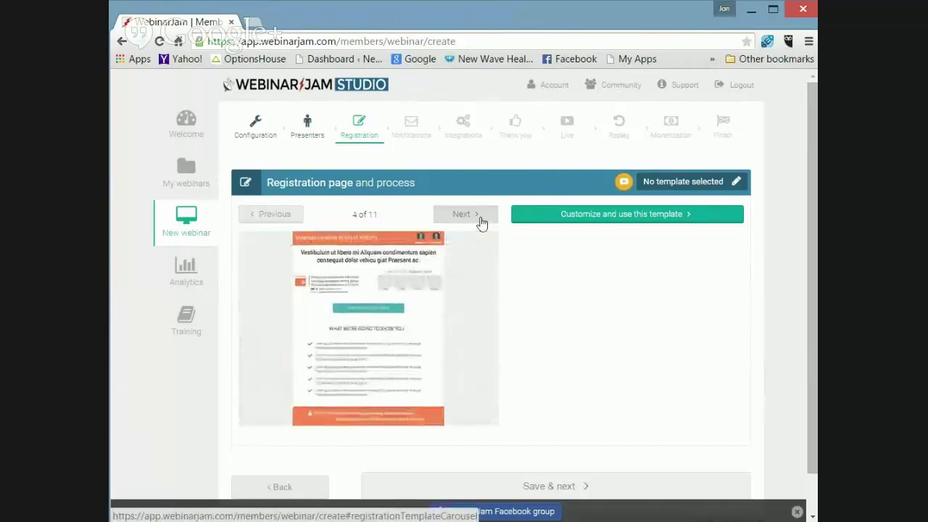
{"action": "left_click", "coordinate": [481, 222]}
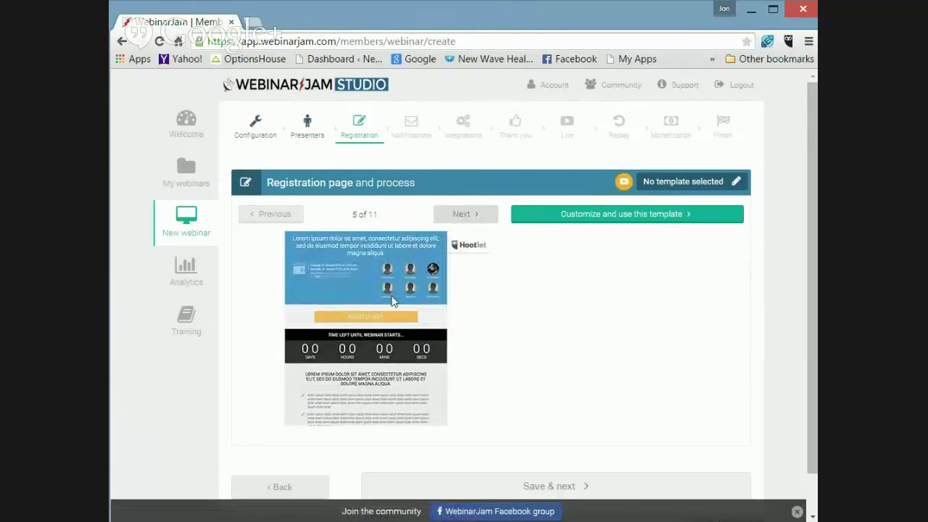
{"action": "left_click", "coordinate": [469, 219]}
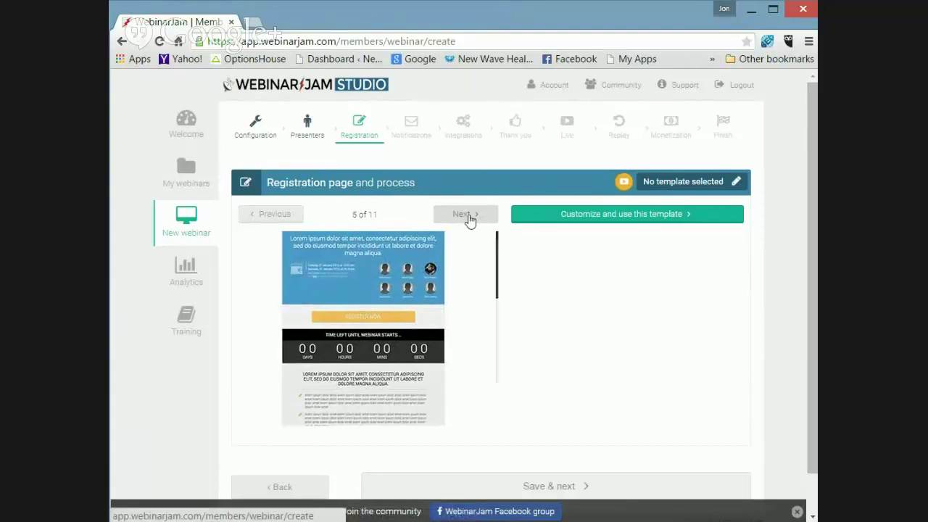
{"action": "left_click", "coordinate": [469, 219]}
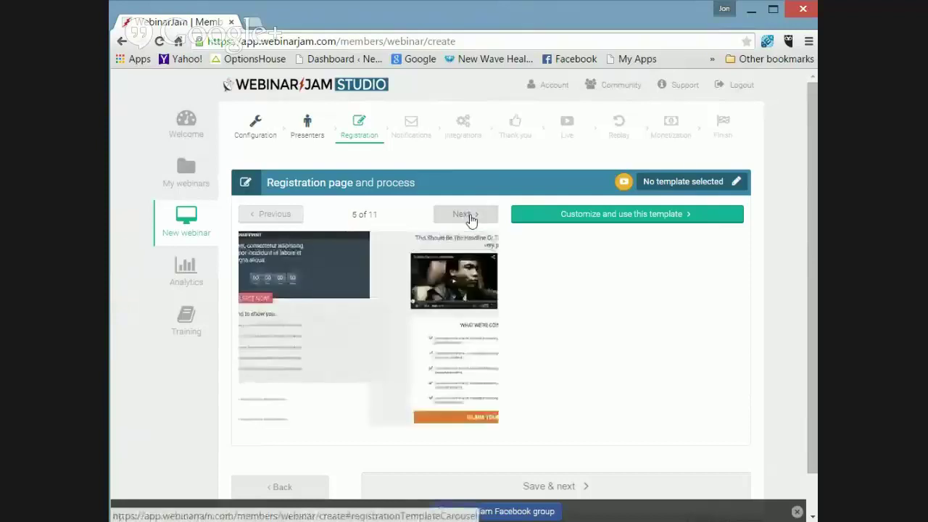
{"action": "left_click", "coordinate": [470, 219]}
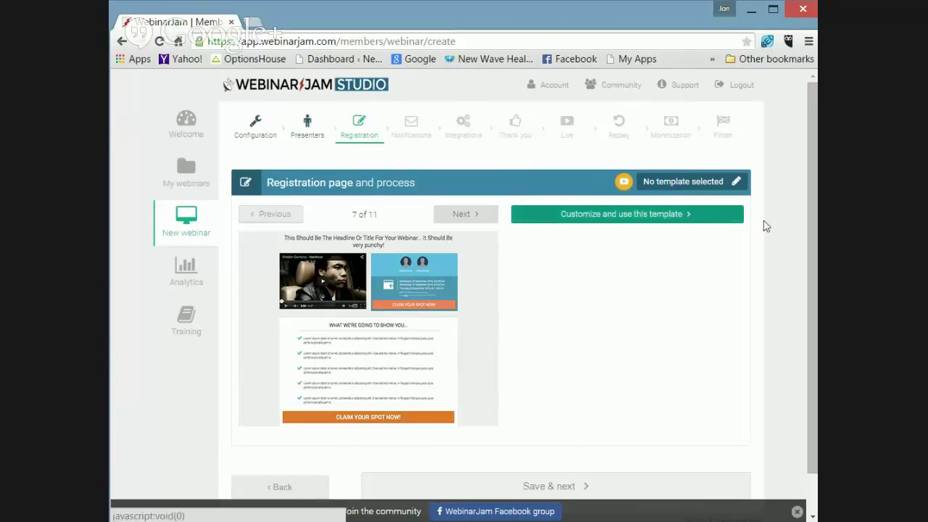
Step: Customize registration template 7 with "demo" as both the main headline and the button text
{"action": "left_click_drag", "start_coordinate": [808, 215], "coordinate": [811, 244]}
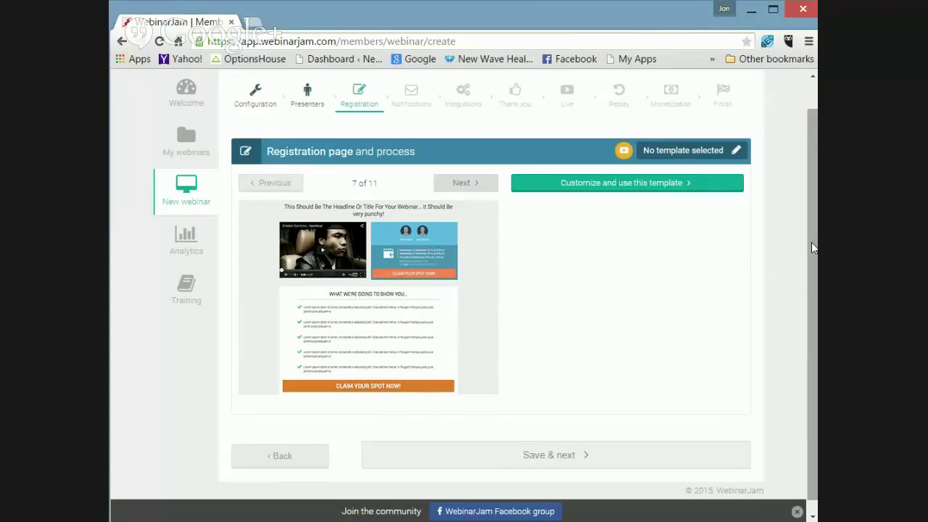
{"action": "scroll", "coordinate": [812, 248], "scroll_direction": "down", "scroll_amount": 1}
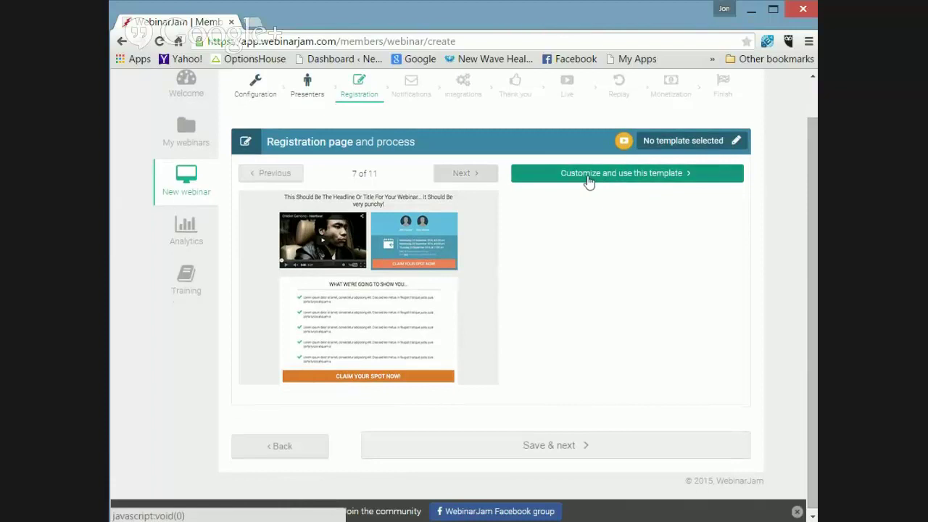
{"action": "left_click", "coordinate": [589, 178]}
{"action": "left_click", "coordinate": [574, 201]}
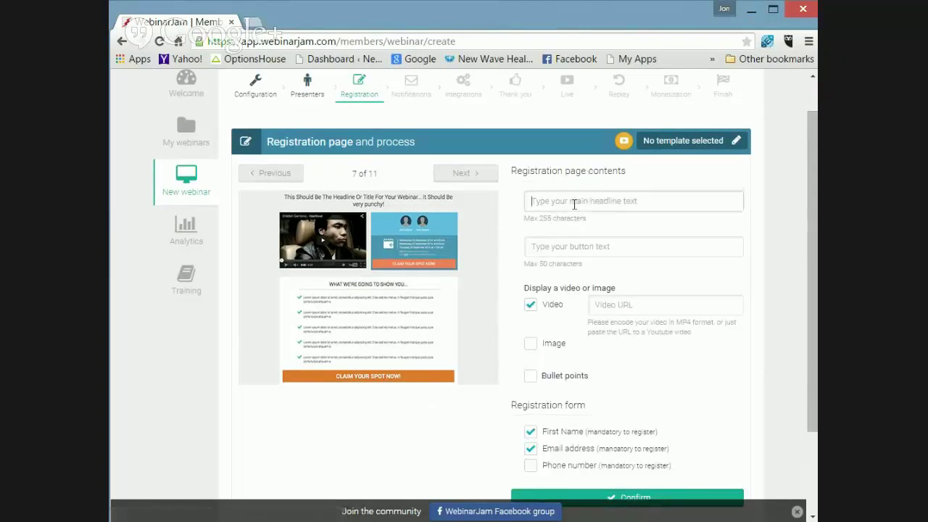
{"action": "type", "text": "C"}
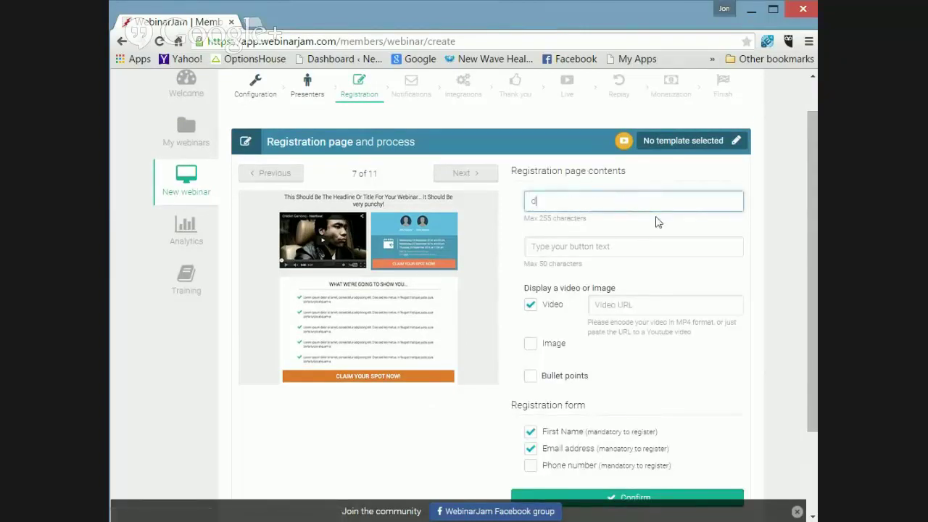
{"action": "left_click", "coordinate": [589, 247]}
{"action": "type", "text": "demo"}
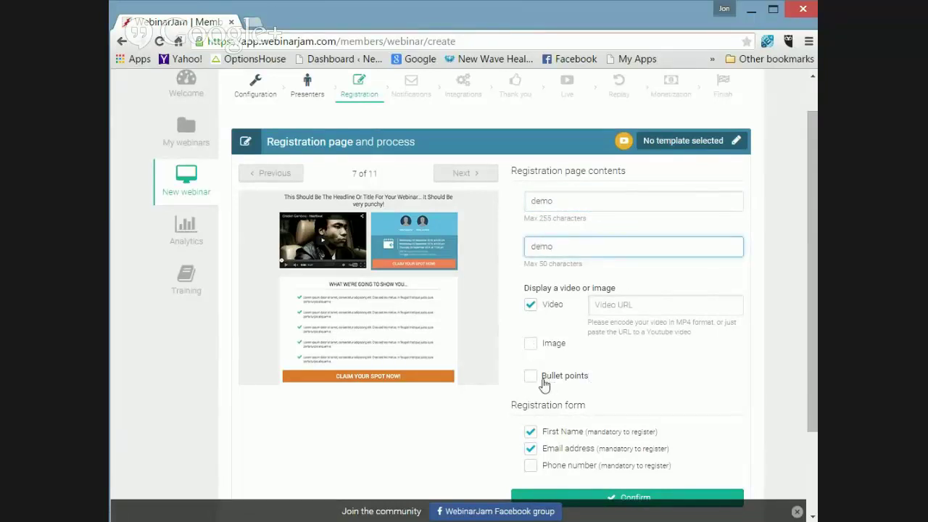
Step: Enable bullet points on the registration page and enter "test" as both the sub headline and the first bullet text
{"action": "left_click", "coordinate": [531, 376]}
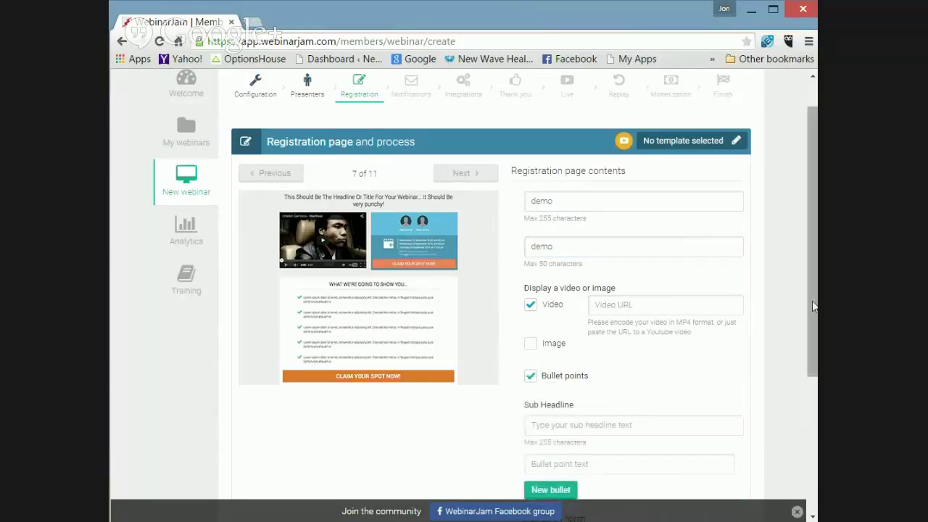
{"action": "left_click_drag", "start_coordinate": [813, 307], "coordinate": [803, 393]}
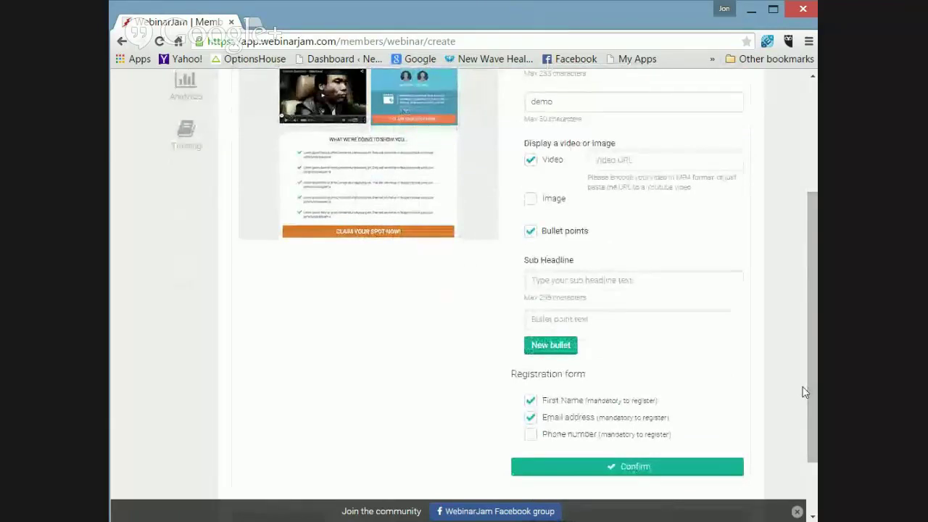
{"action": "left_click_drag", "start_coordinate": [804, 393], "coordinate": [808, 425]}
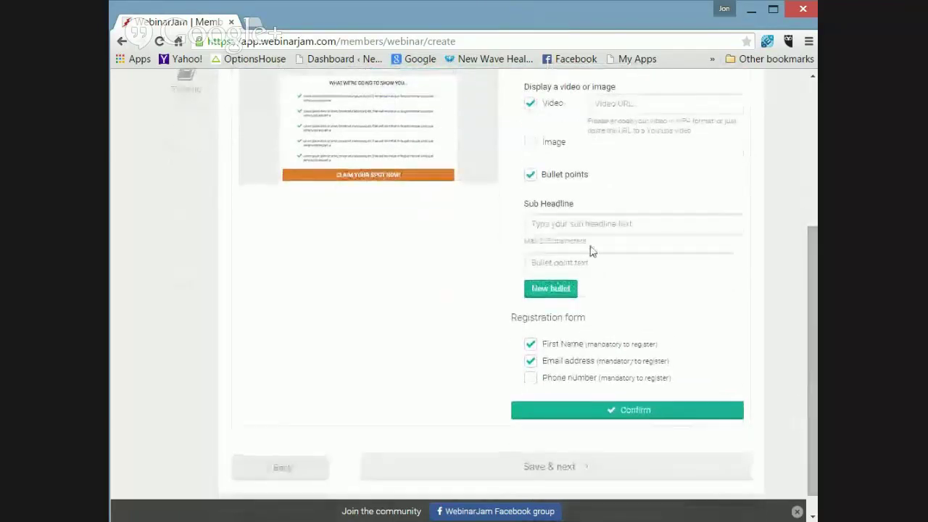
{"action": "left_click", "coordinate": [568, 221]}
{"action": "type", "text": "test"}
{"action": "left_click", "coordinate": [544, 262]}
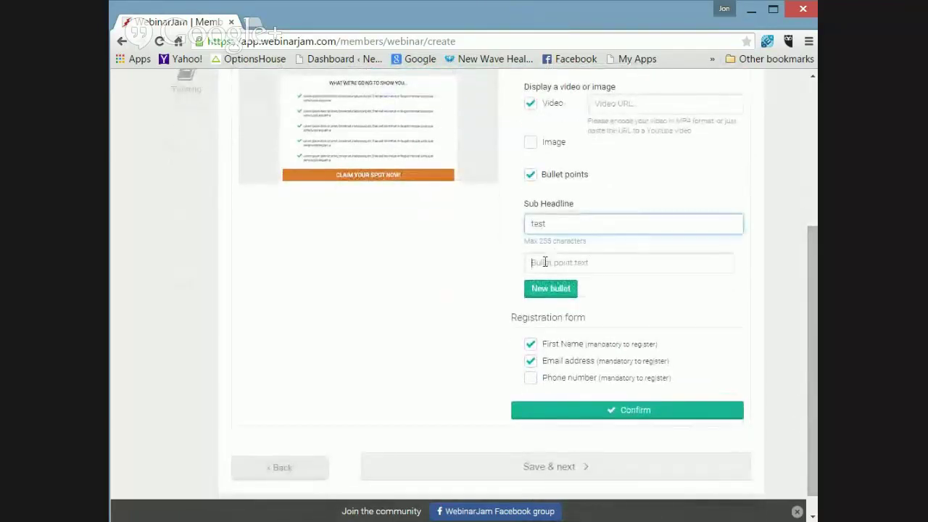
{"action": "type", "text": "est"}
{"action": "key", "text": "BackSpace"}
{"action": "key", "text": "BackSpace"}
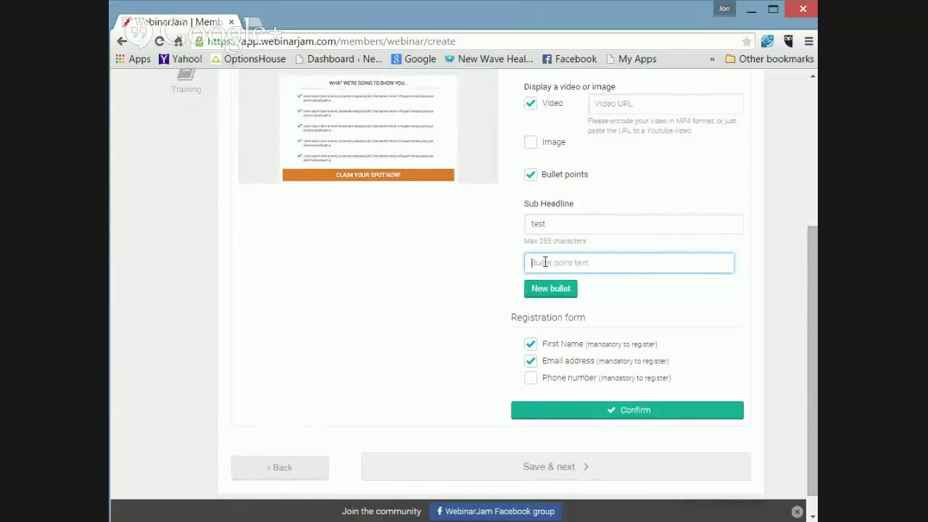
{"action": "type", "text": "test"}
Step: Try to confirm the registration page contents and review the video or image settings
{"action": "right_click", "coordinate": [620, 407]}
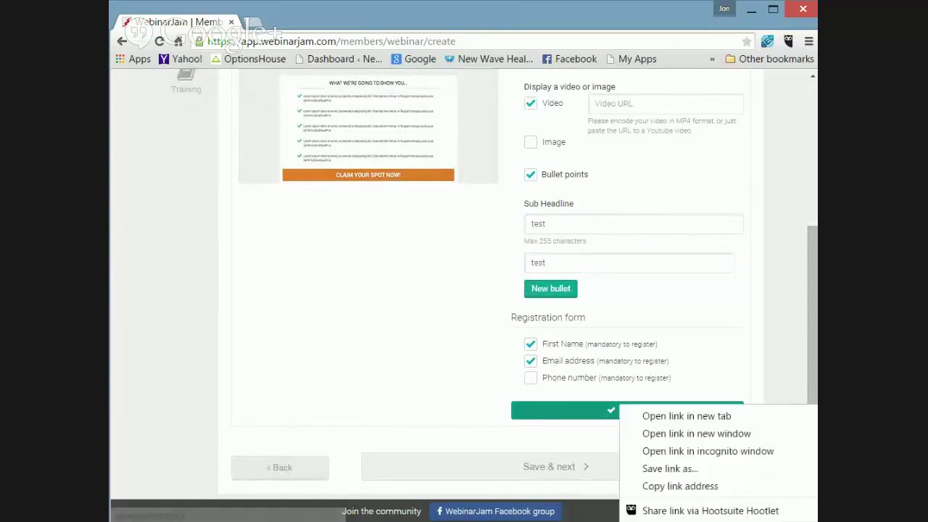
{"action": "left_click", "coordinate": [617, 404]}
{"action": "left_click", "coordinate": [617, 406]}
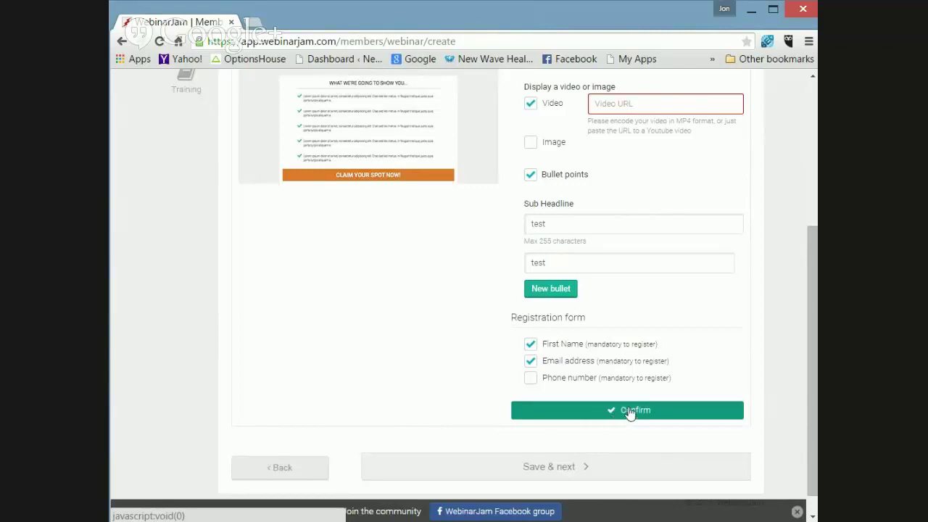
{"action": "left_click_drag", "start_coordinate": [804, 341], "coordinate": [802, 269]}
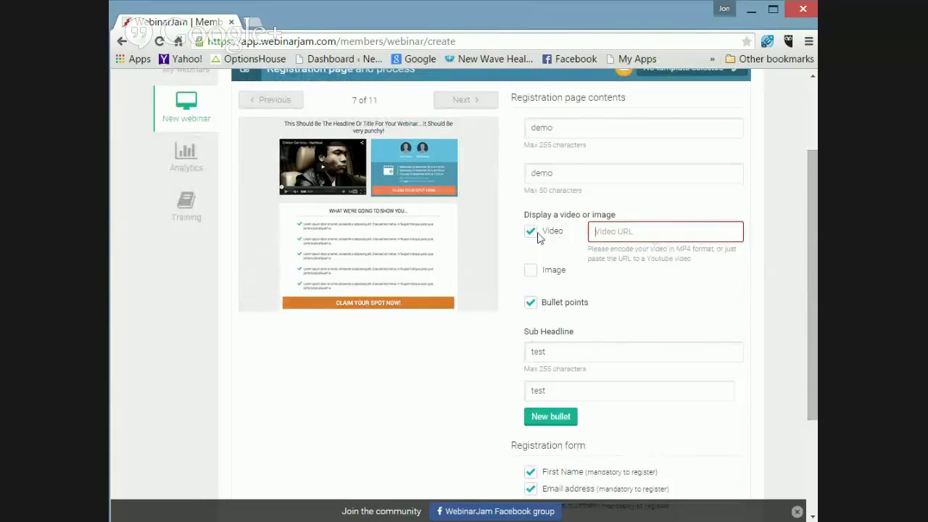
{"action": "left_click_drag", "start_coordinate": [813, 248], "coordinate": [810, 354]}
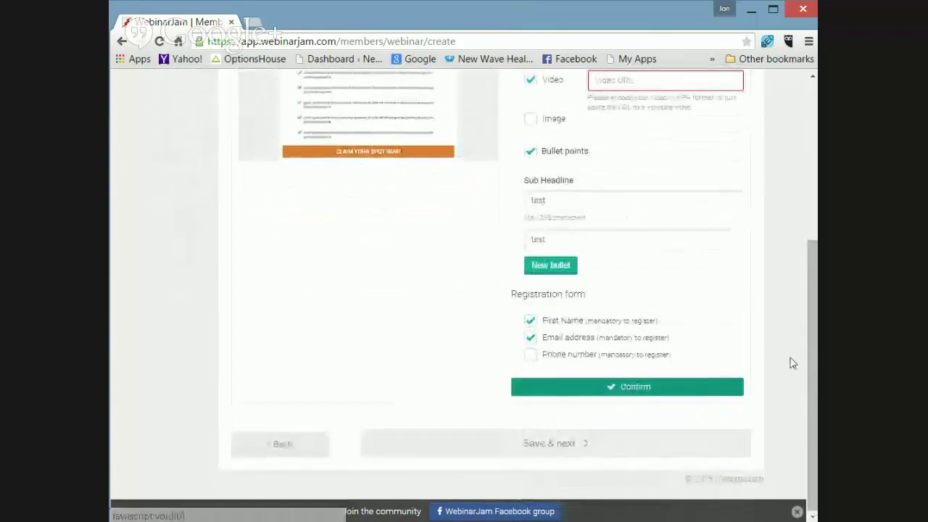
Step: Switch the registration page media from video to image and upload the image file "1" from the Downloads folder
{"action": "left_click_drag", "start_coordinate": [815, 362], "coordinate": [804, 251]}
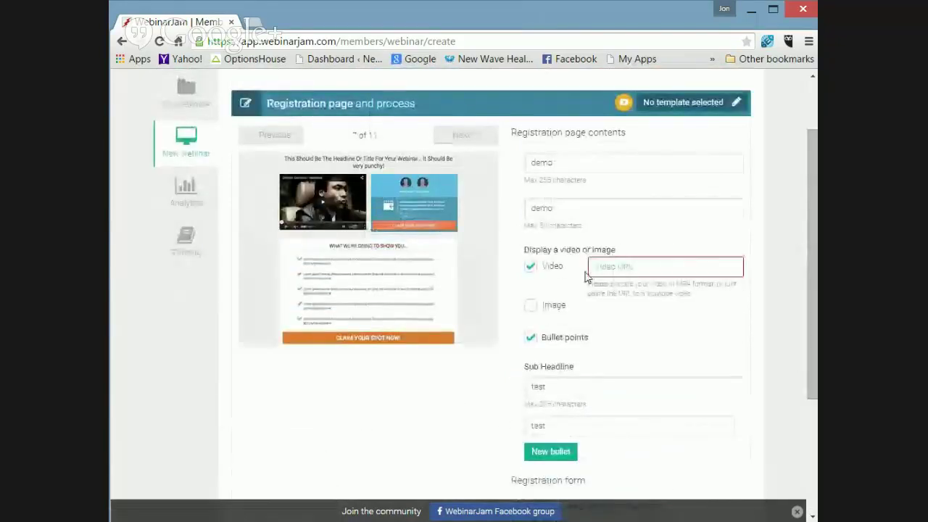
{"action": "left_click", "coordinate": [530, 306]}
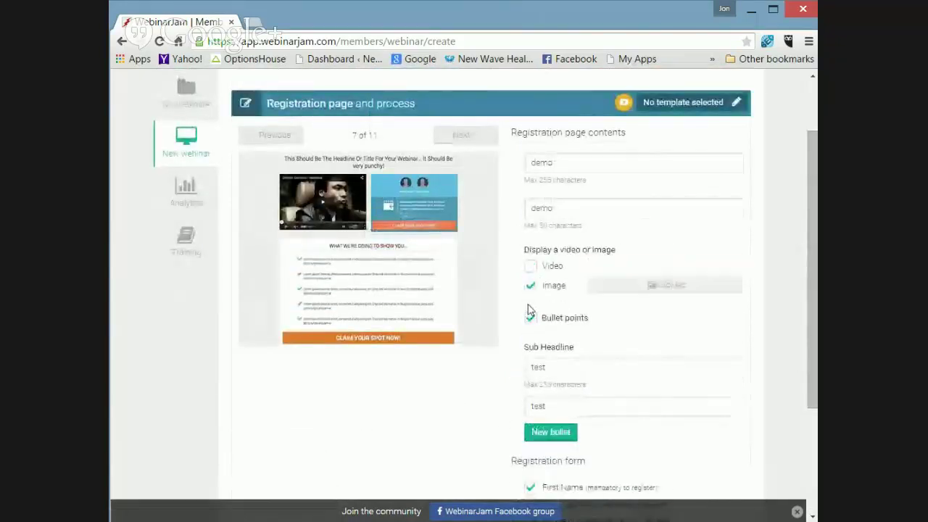
{"action": "left_click", "coordinate": [530, 267]}
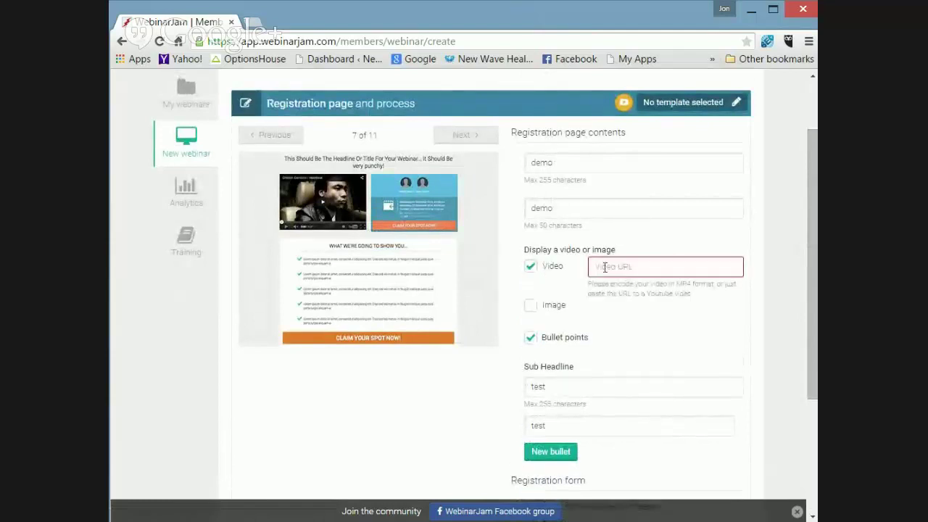
{"action": "left_click", "coordinate": [530, 306]}
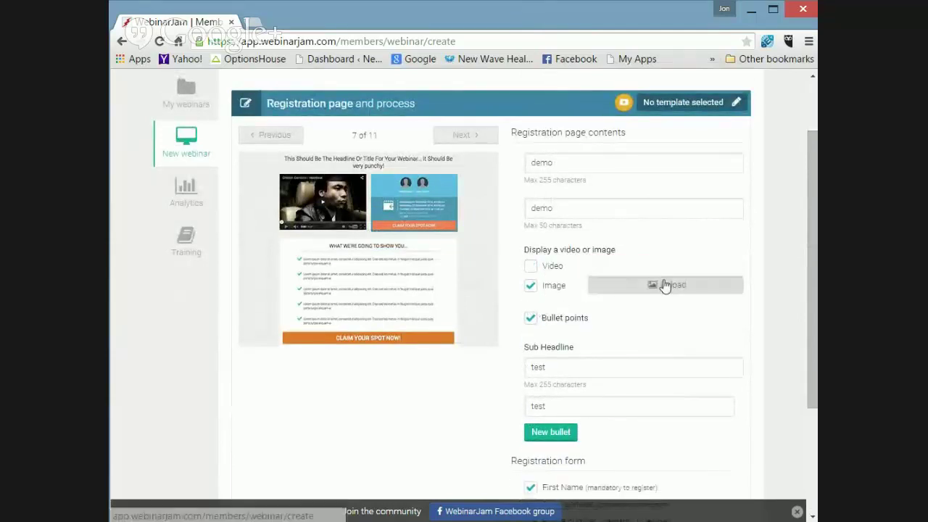
{"action": "left_click", "coordinate": [663, 285]}
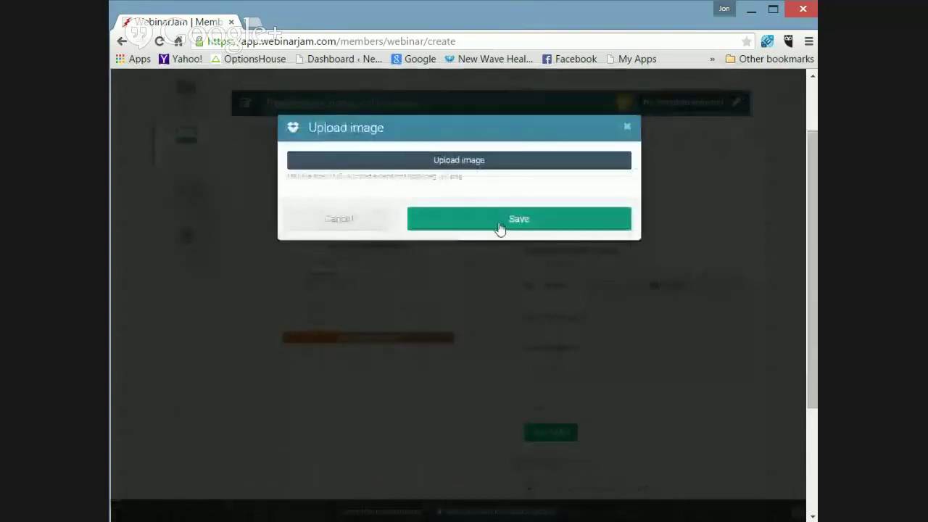
{"action": "left_click", "coordinate": [446, 161]}
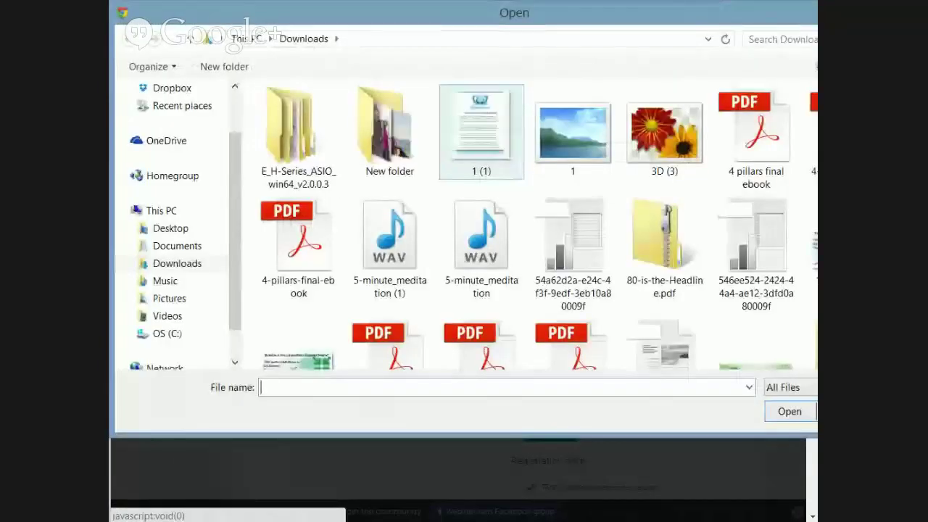
{"action": "left_click", "coordinate": [573, 133]}
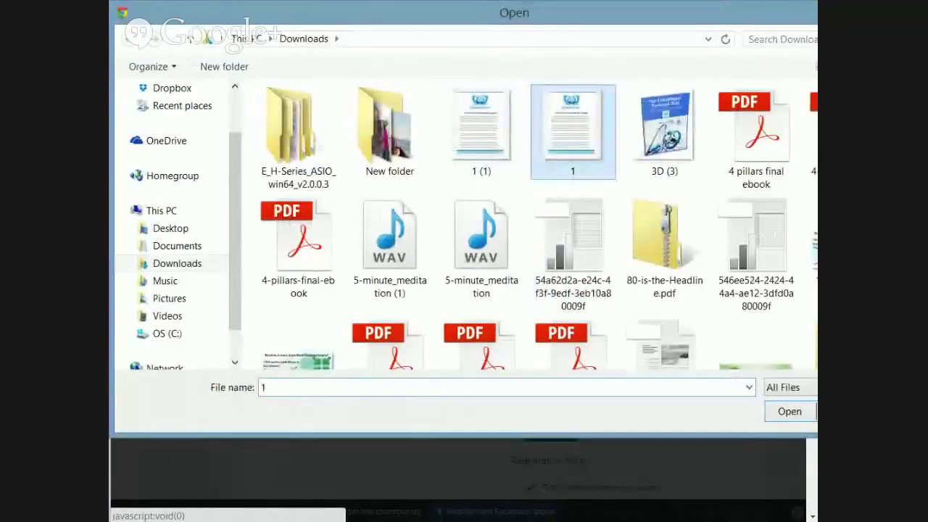
{"action": "left_click", "coordinate": [792, 413]}
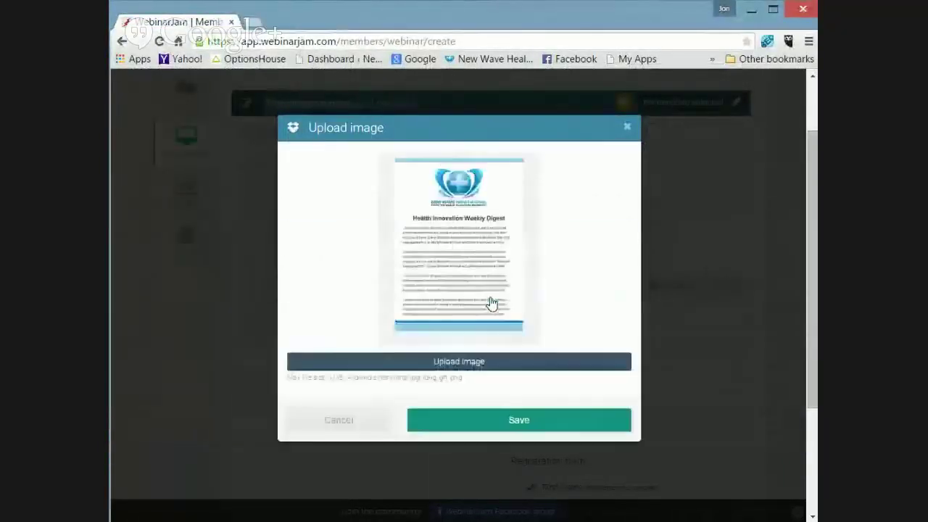
{"action": "left_click", "coordinate": [521, 426]}
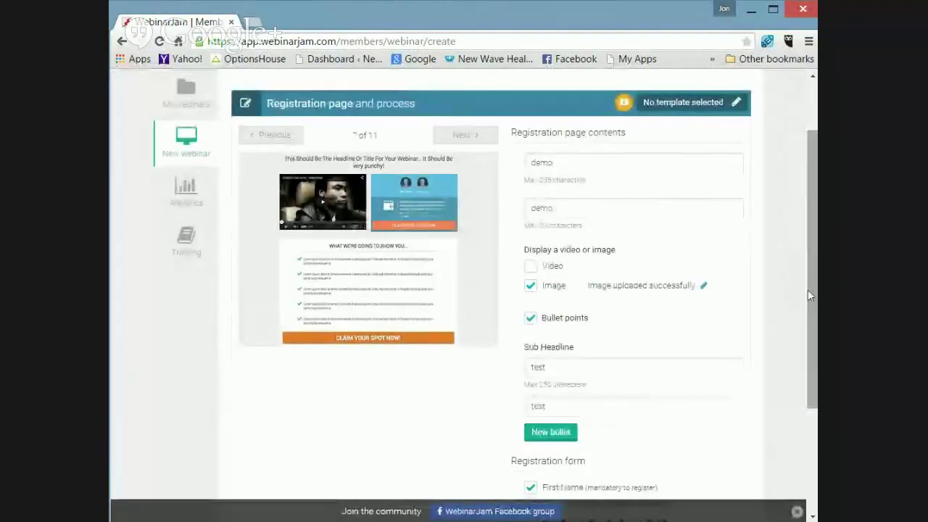
Step: Confirm the registration page contents and save the Registration stage to continue to Notifications
{"action": "scroll", "coordinate": [813, 288], "scroll_direction": "down", "scroll_amount": 3}
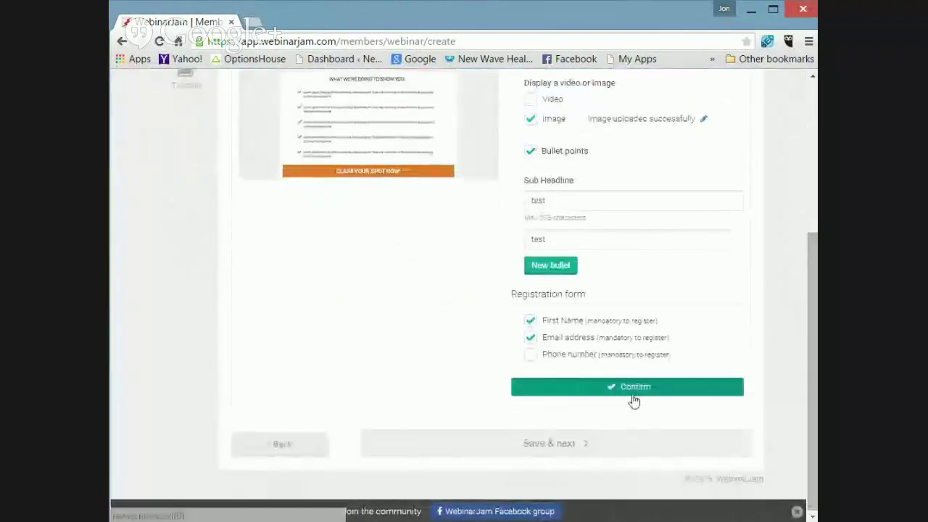
{"action": "left_click", "coordinate": [634, 398]}
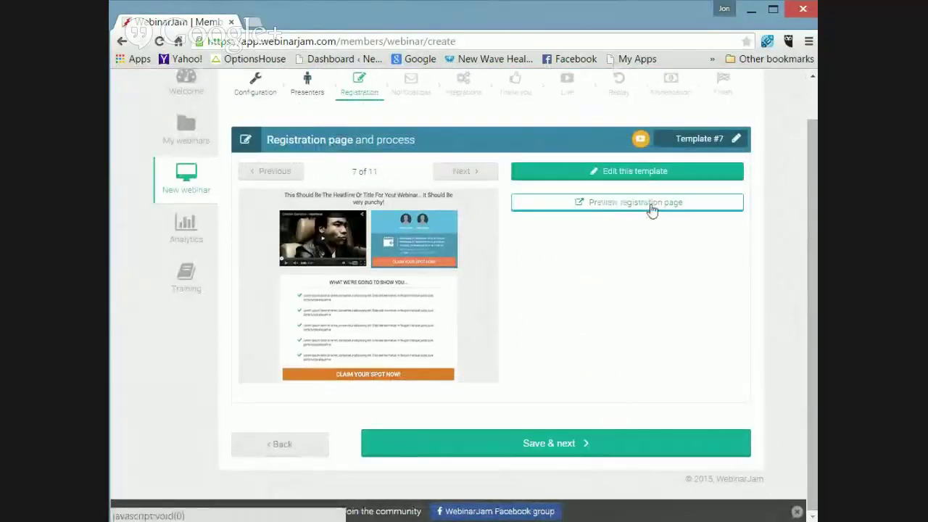
{"action": "left_click", "coordinate": [549, 443]}
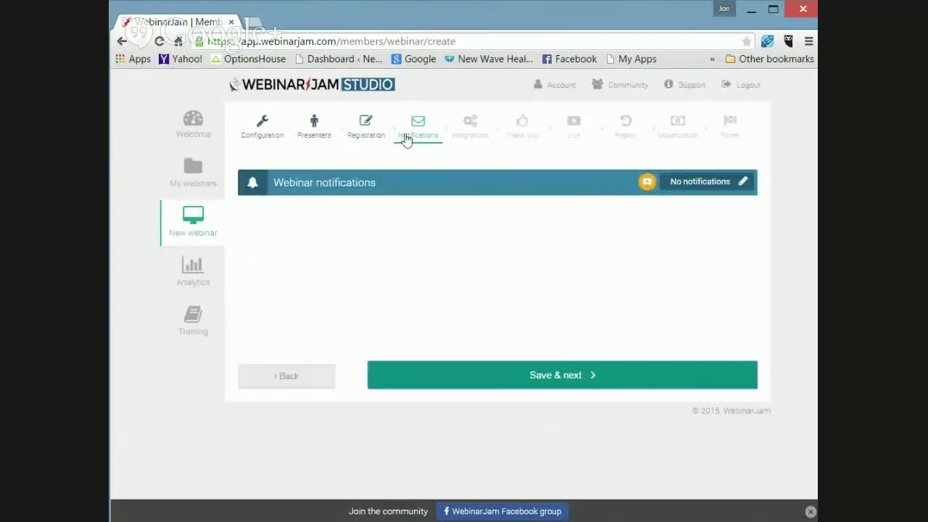
Step: Edit the webinar notifications and choose WebinarJam's own server for the email notifications
{"action": "left_click", "coordinate": [744, 182]}
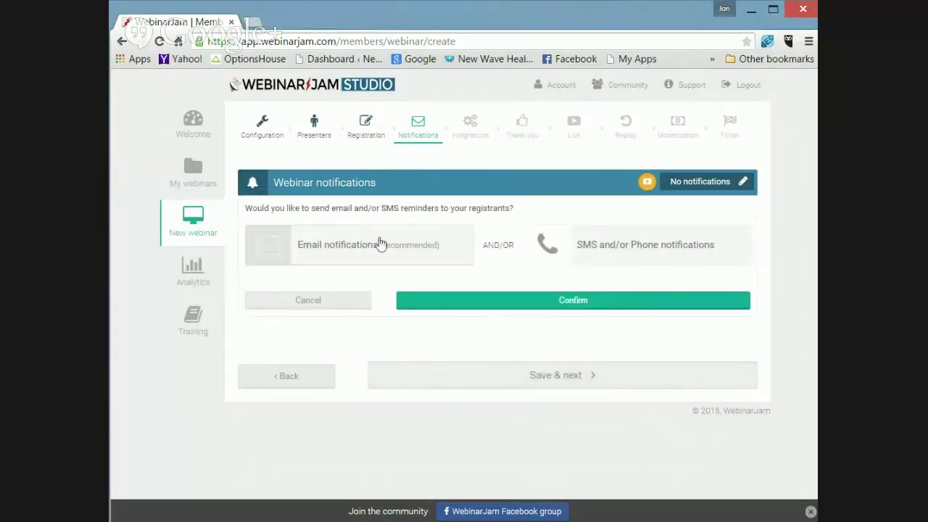
{"action": "left_click", "coordinate": [343, 252]}
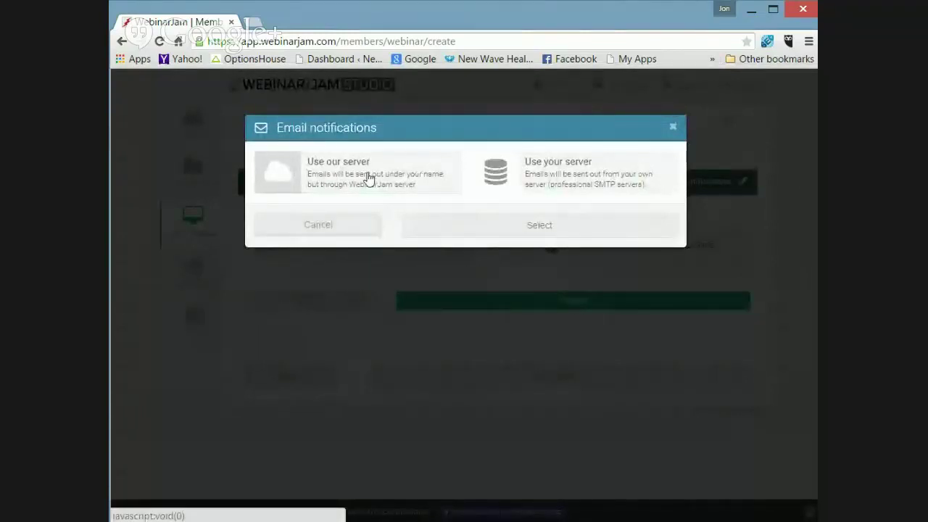
{"action": "left_click", "coordinate": [333, 226]}
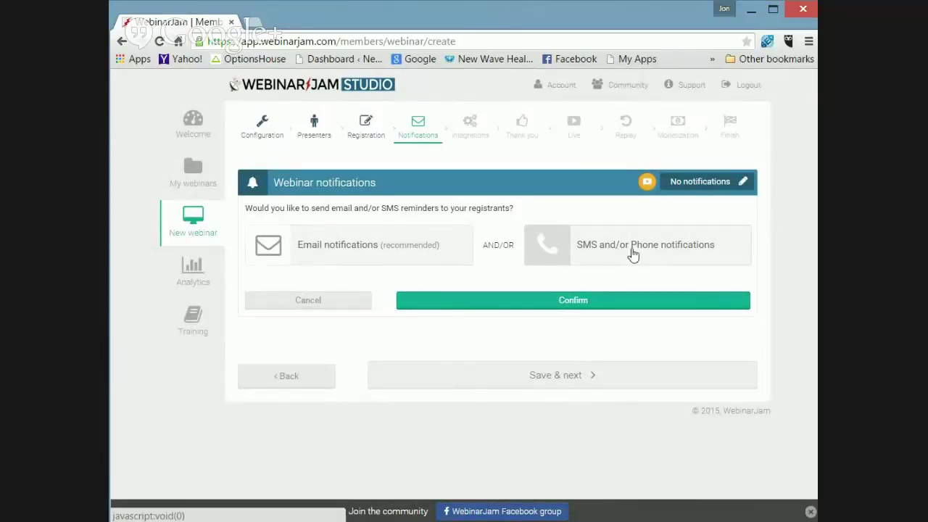
{"action": "left_click", "coordinate": [353, 247]}
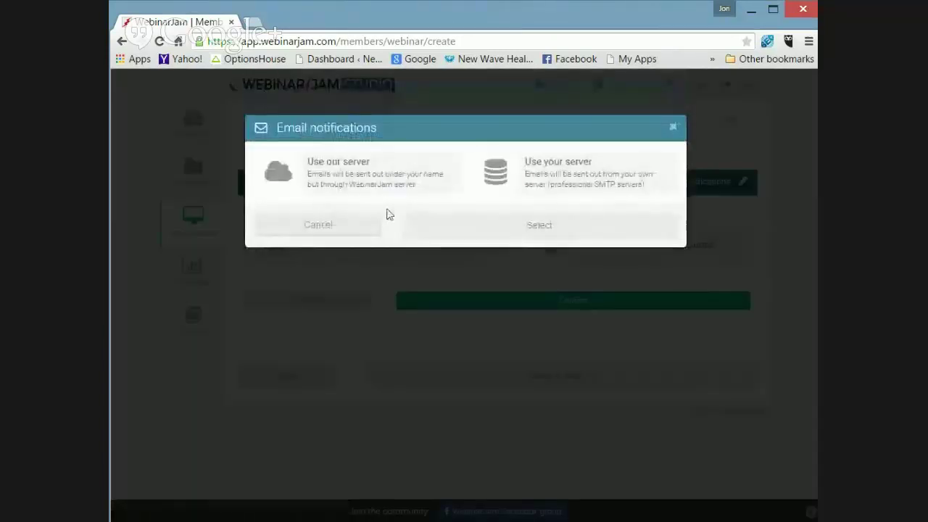
{"action": "left_click", "coordinate": [374, 173]}
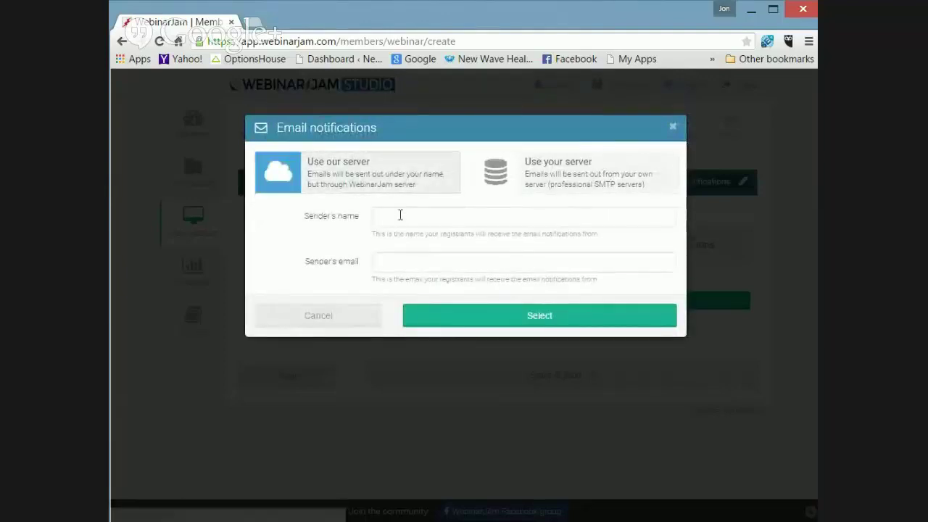
Step: Enter the sender's name and the sender's email for the email notifications and apply them
{"action": "left_click", "coordinate": [400, 215]}
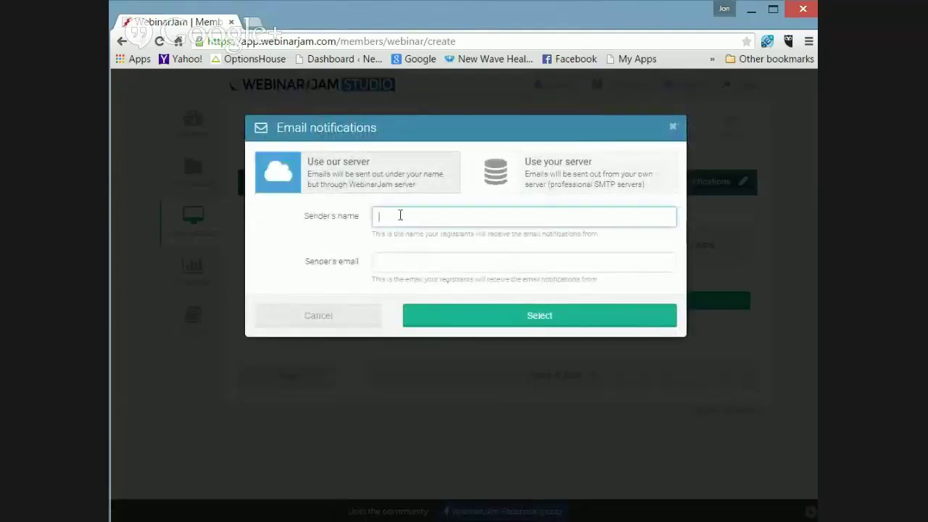
{"action": "left_click", "coordinate": [379, 262]}
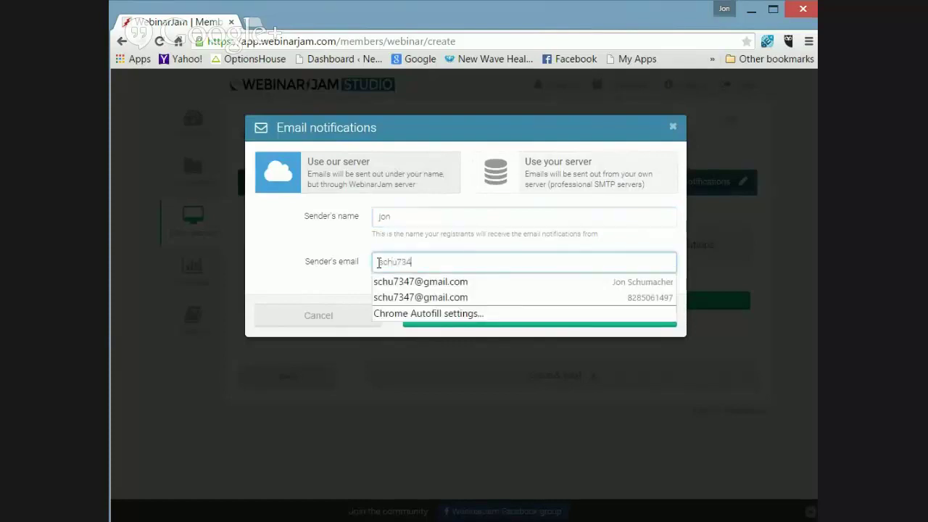
{"action": "type", "text": "schu734"}
{"action": "left_click", "coordinate": [428, 282]}
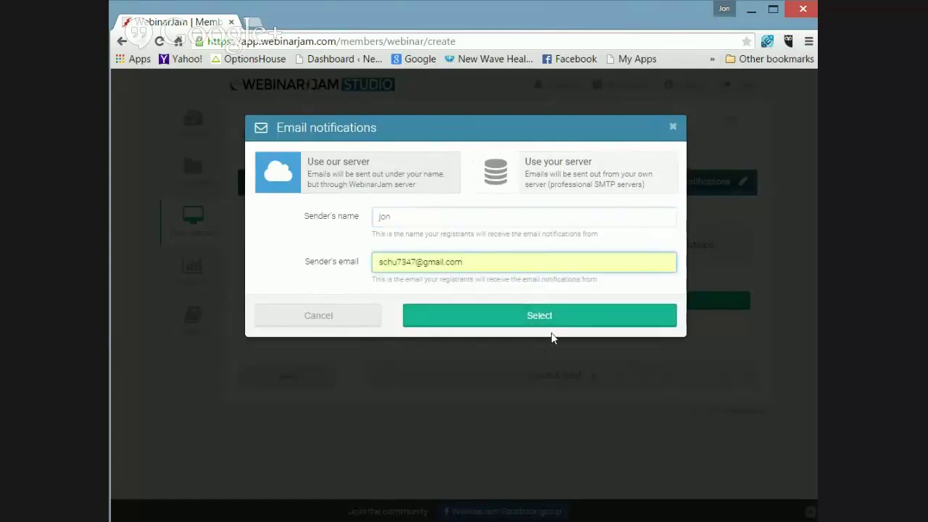
{"action": "left_click", "coordinate": [558, 328]}
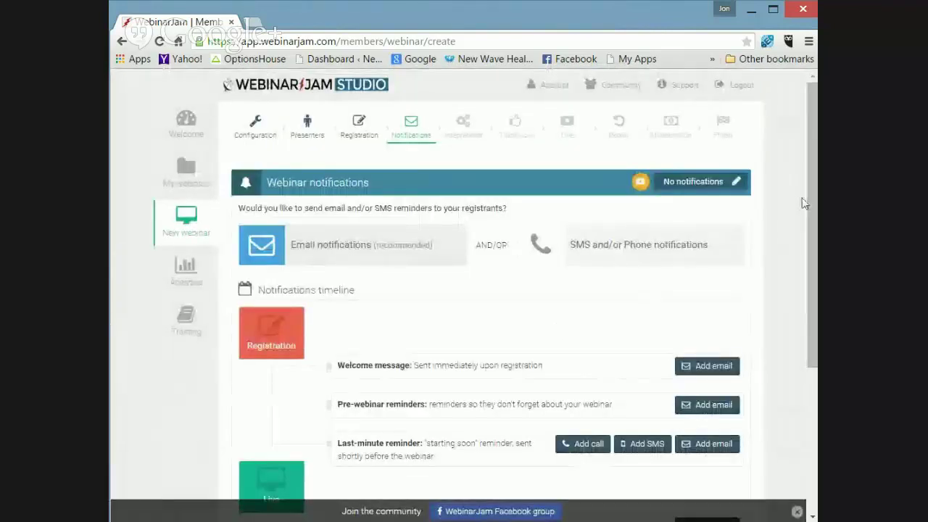
Step: Review the notifications timeline and examine the default welcome message email sent upon registration
{"action": "left_click_drag", "start_coordinate": [810, 194], "coordinate": [813, 313]}
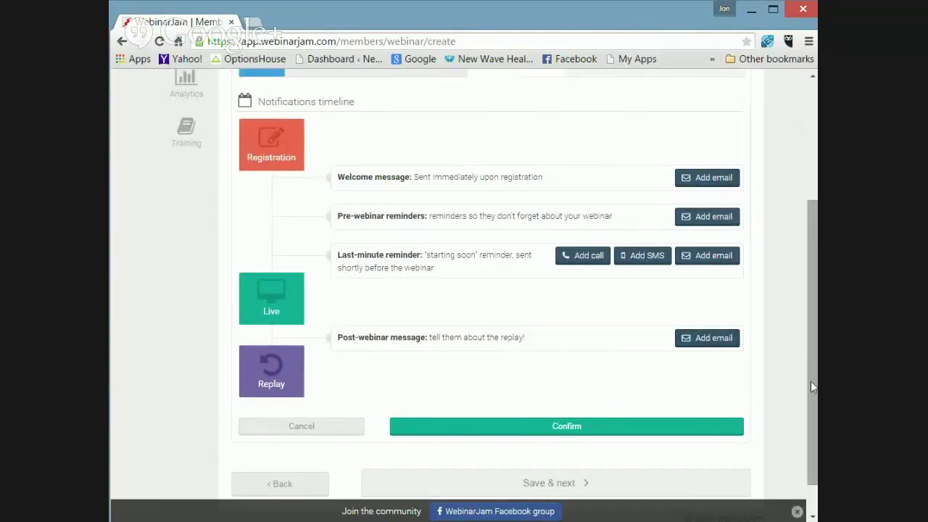
{"action": "left_click_drag", "start_coordinate": [811, 383], "coordinate": [812, 309]}
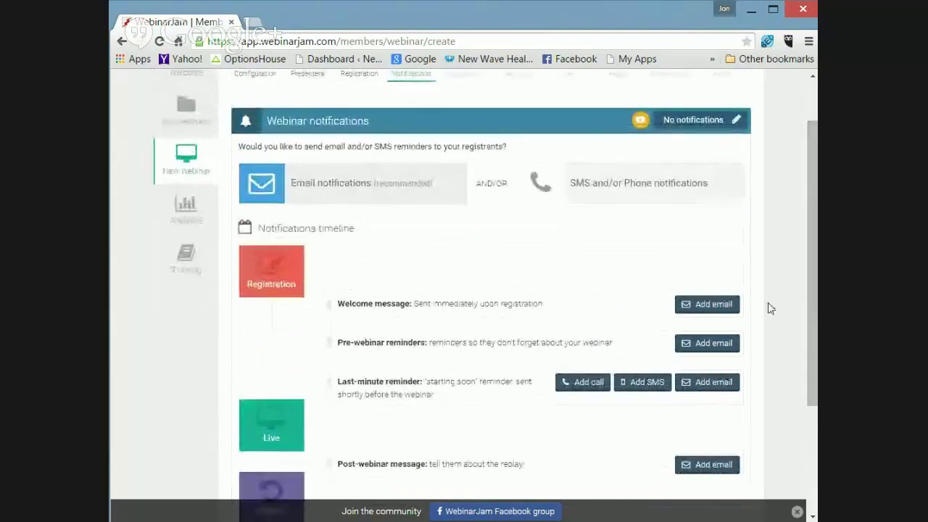
{"action": "left_click", "coordinate": [716, 305]}
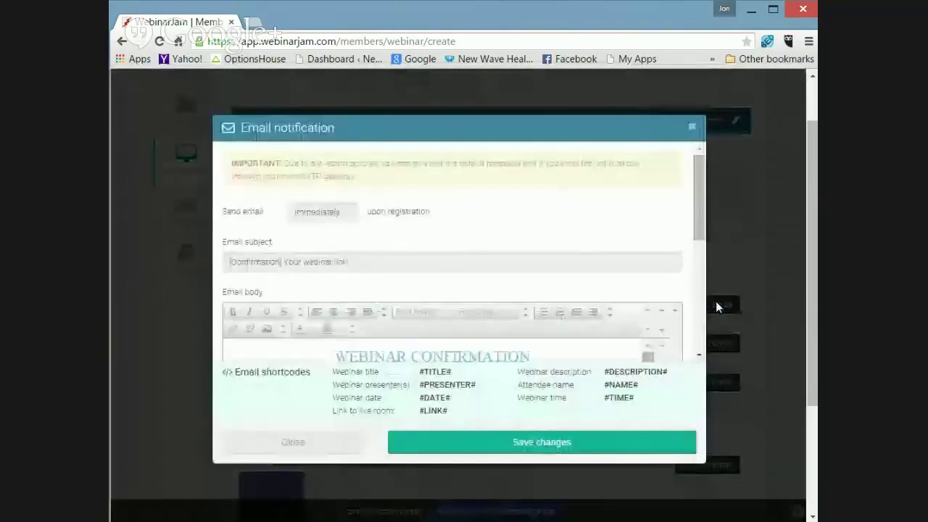
{"action": "left_click_drag", "start_coordinate": [699, 219], "coordinate": [696, 330]}
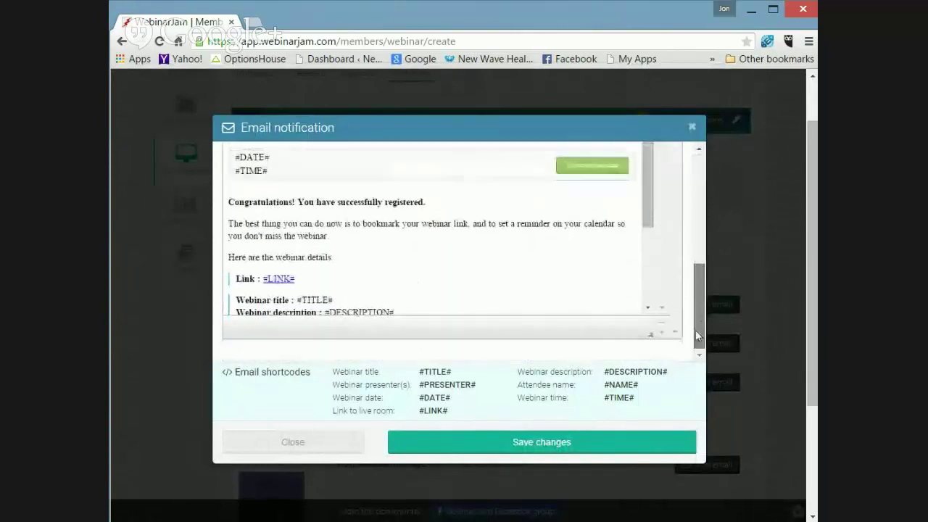
{"action": "left_click", "coordinate": [692, 127]}
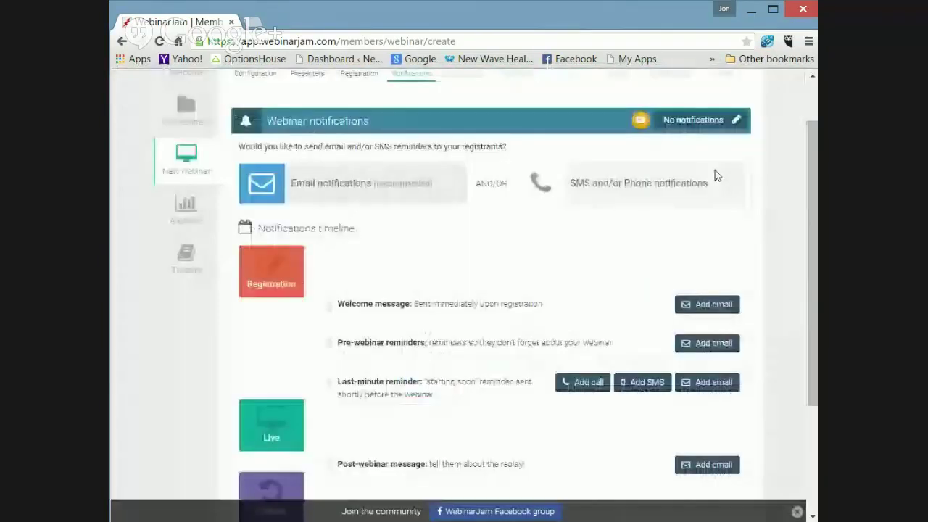
Step: Confirm the webinar notifications and save the Notifications stage to continue to Integrations
{"action": "left_click_drag", "start_coordinate": [808, 228], "coordinate": [760, 333]}
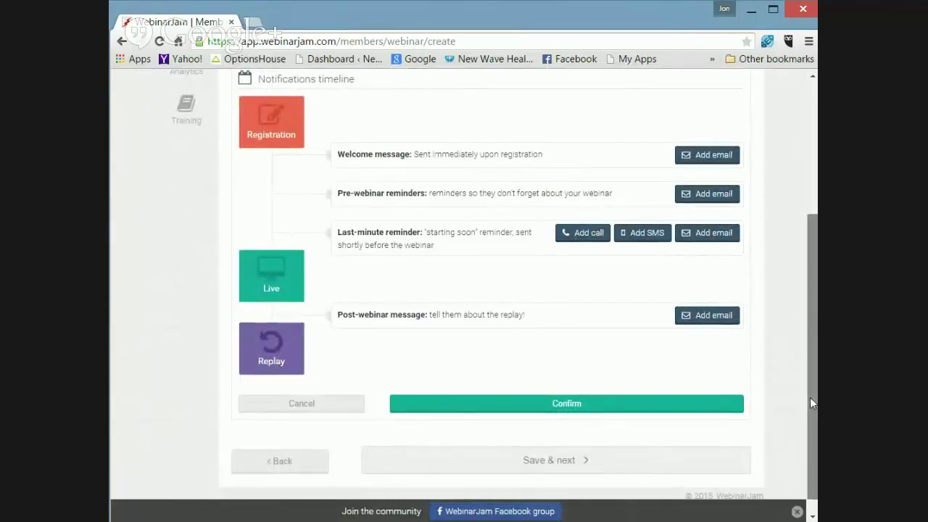
{"action": "left_click_drag", "start_coordinate": [810, 397], "coordinate": [814, 372]}
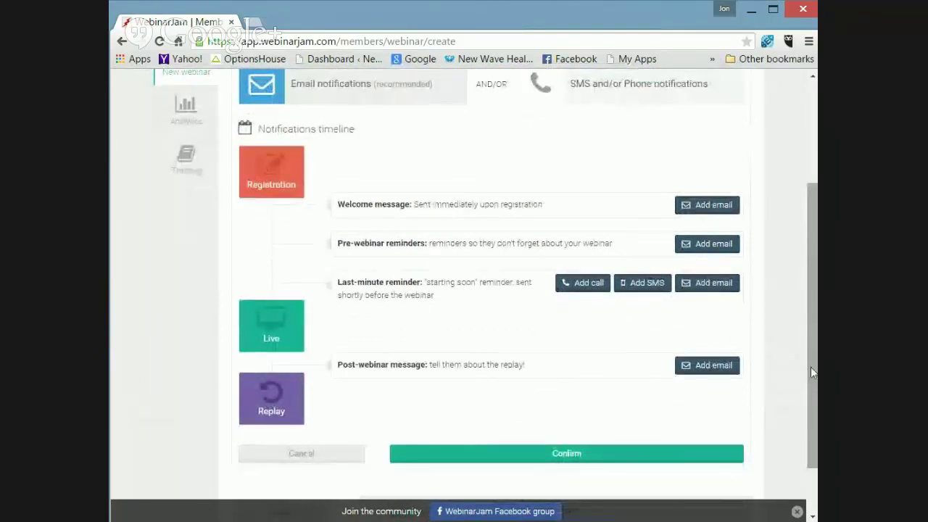
{"action": "left_click_drag", "start_coordinate": [811, 367], "coordinate": [795, 418]}
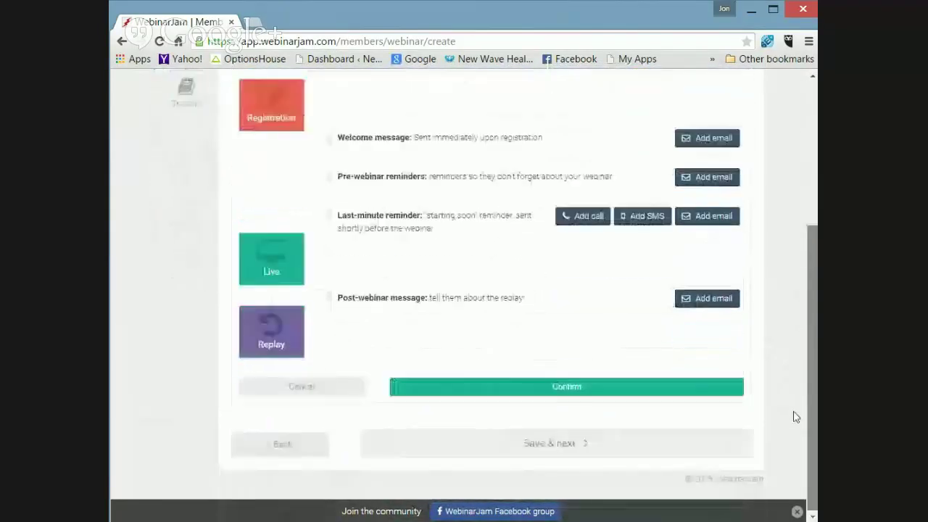
{"action": "left_click", "coordinate": [576, 389]}
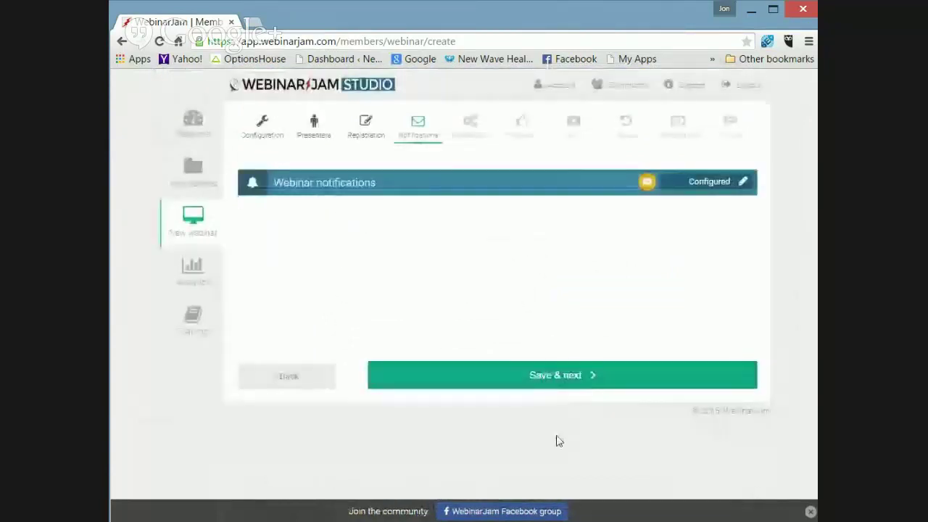
{"action": "left_click", "coordinate": [545, 385]}
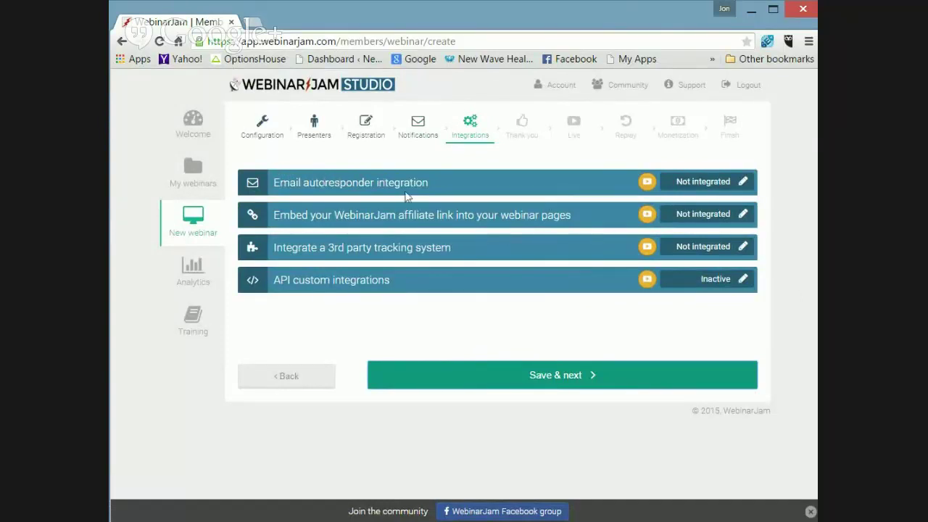
Step: Examine the email autoresponder choices and the AWeber autoresponder code form, closing the form without entering any code
{"action": "left_click", "coordinate": [743, 184]}
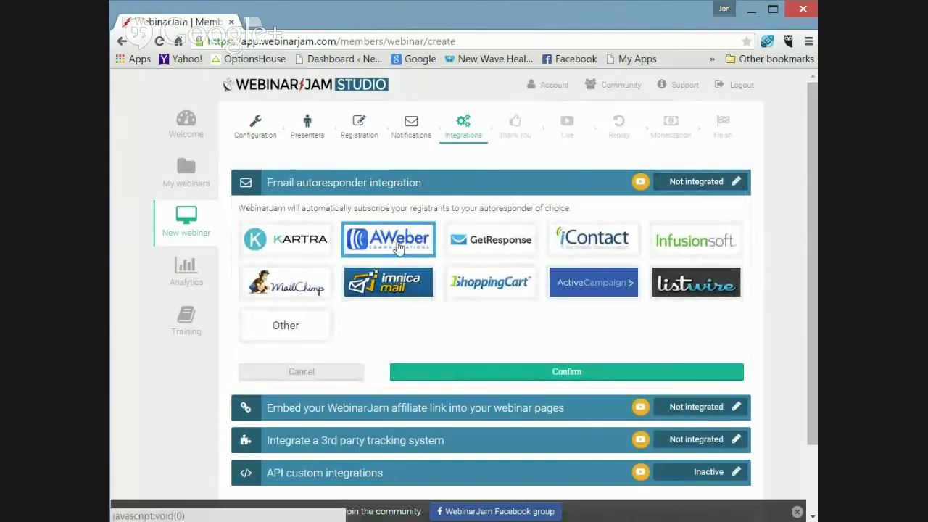
{"action": "left_click", "coordinate": [396, 246]}
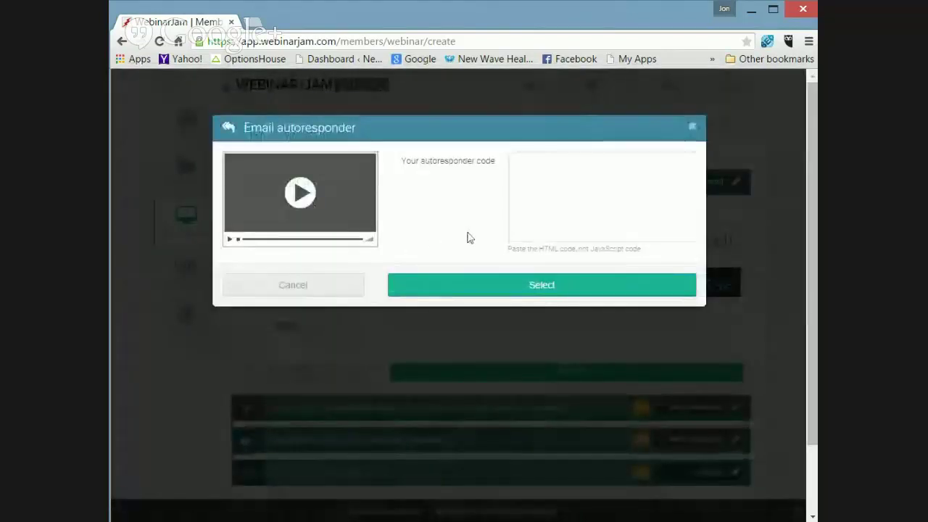
{"action": "left_click", "coordinate": [541, 175]}
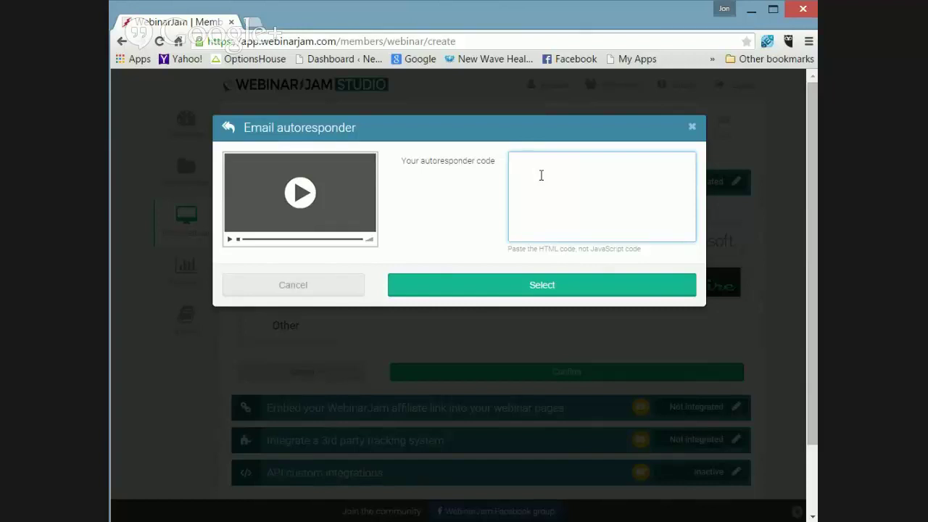
{"action": "left_click", "coordinate": [693, 130]}
{"action": "left_click", "coordinate": [694, 132]}
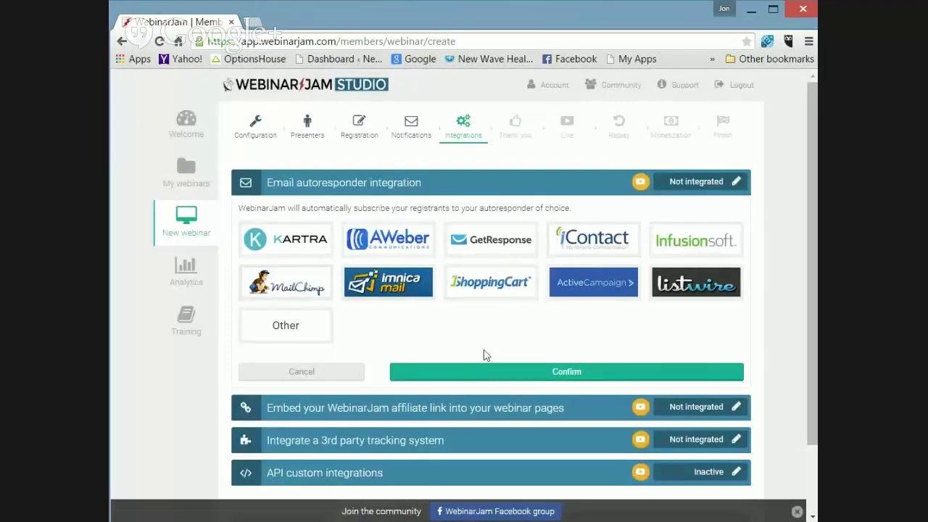
Step: Close the email autoresponder section and review the affiliate link embedding settings, leaving the DealGuardian username empty
{"action": "left_click", "coordinate": [489, 374]}
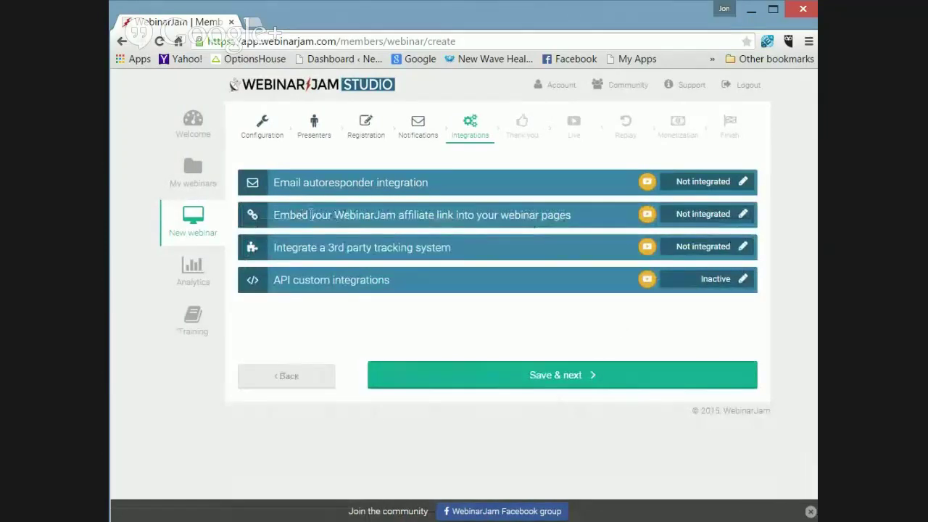
{"action": "left_click", "coordinate": [742, 213]}
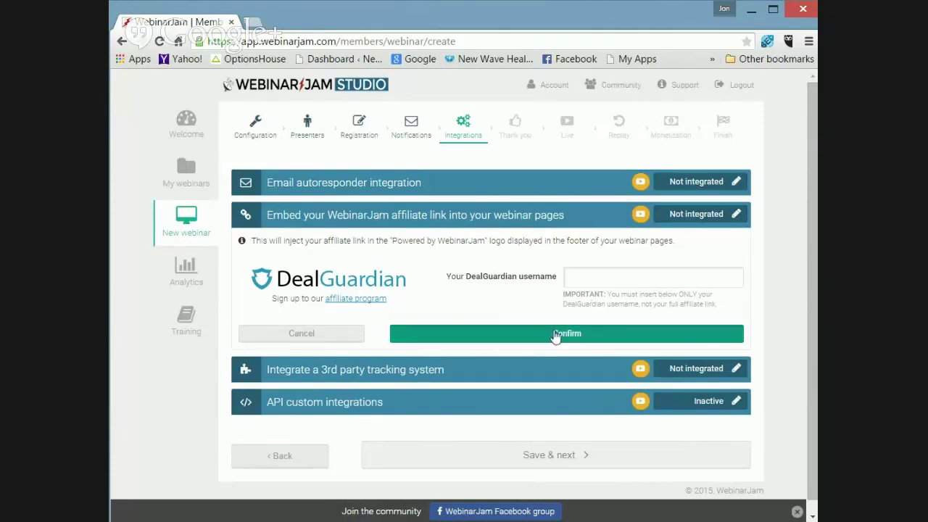
{"action": "left_click", "coordinate": [556, 334]}
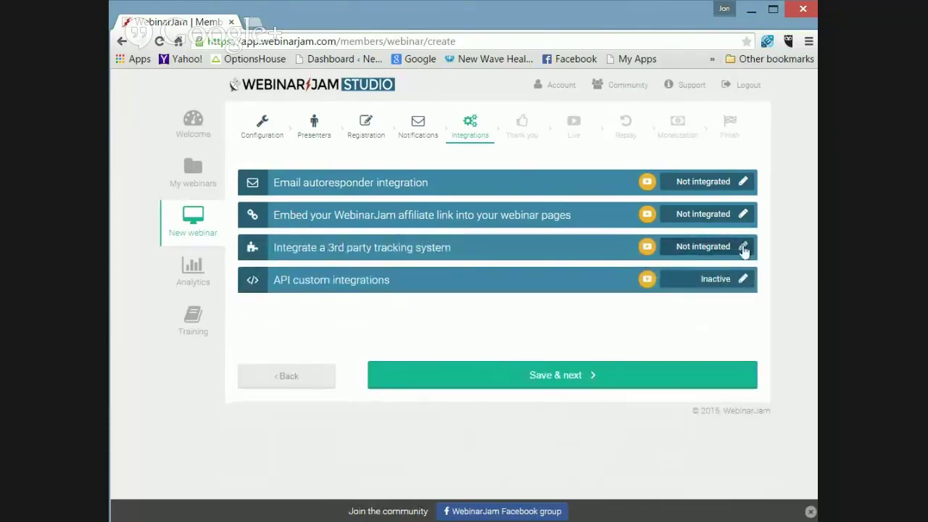
Step: Enable conversion tracking in the Facebook tracking settings and choose the post-registration Thank you page for embedding the code
{"action": "left_click", "coordinate": [743, 247]}
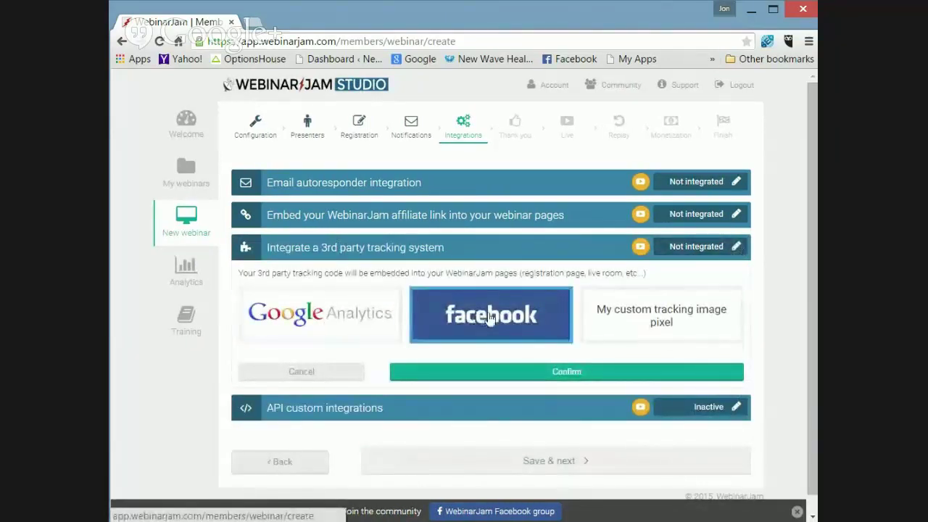
{"action": "left_click", "coordinate": [490, 319]}
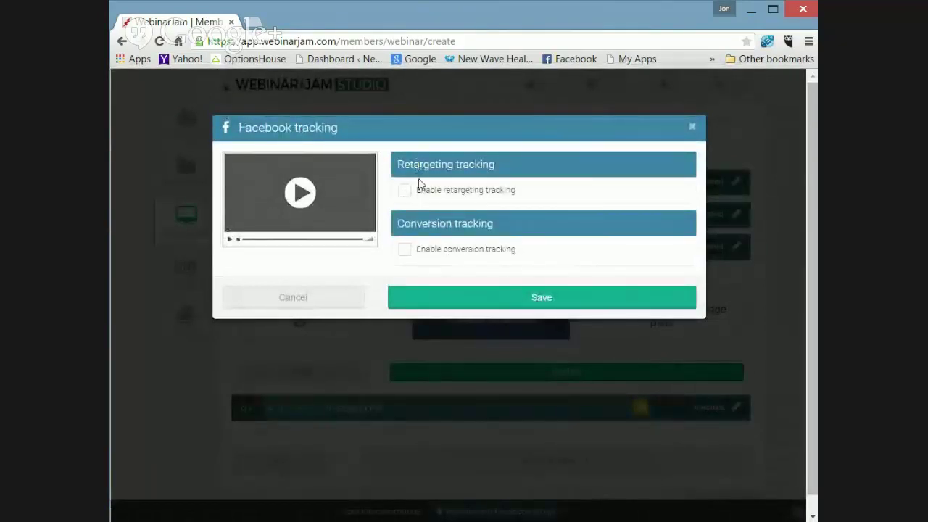
{"action": "left_click", "coordinate": [405, 250]}
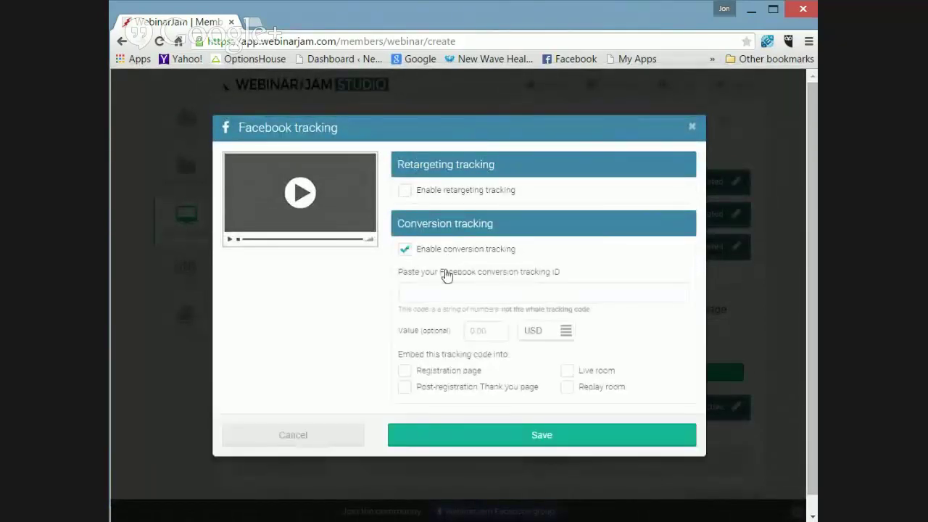
{"action": "left_click", "coordinate": [456, 285]}
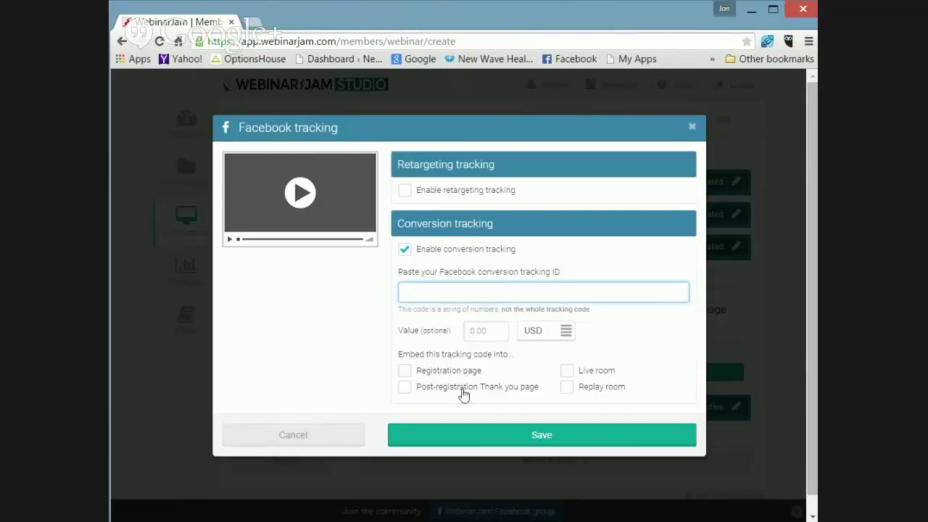
{"action": "left_click", "coordinate": [405, 390]}
{"action": "left_click_drag", "start_coordinate": [539, 387], "coordinate": [481, 393]}
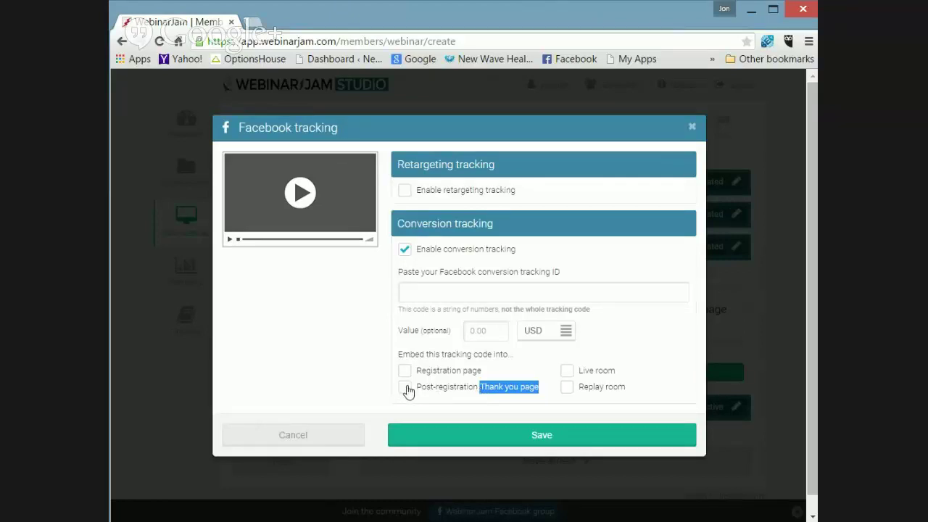
{"action": "left_click", "coordinate": [475, 294]}
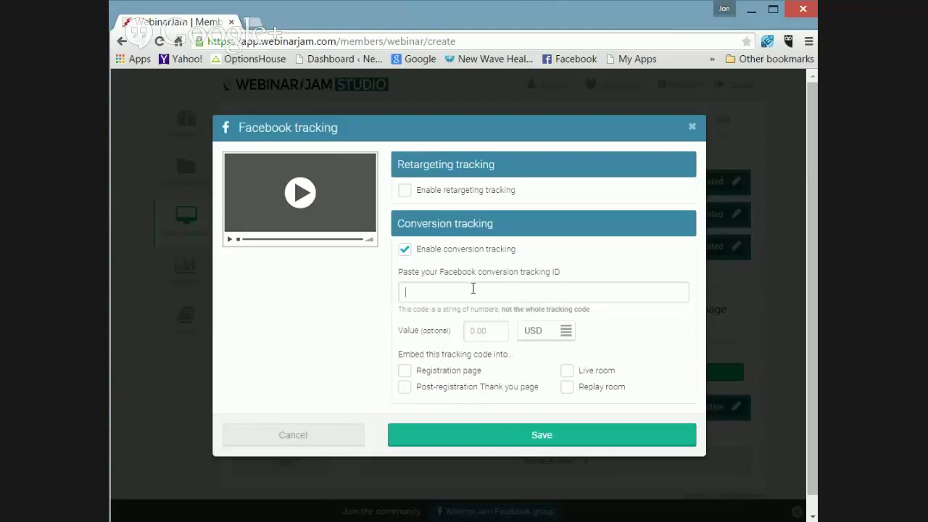
{"action": "left_click", "coordinate": [404, 387]}
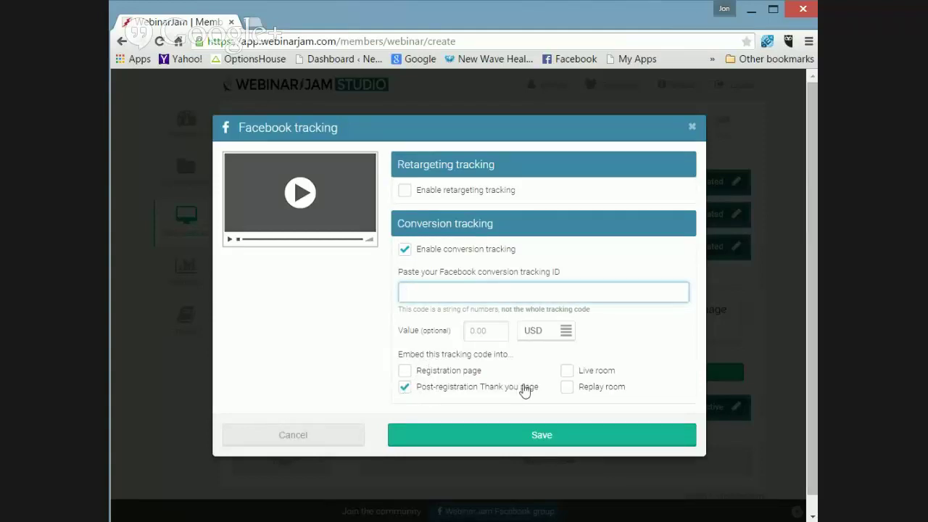
Step: Turn off Facebook conversion tracking and its Thank you page embedding, and close the third-party tracking section without an integration
{"action": "left_click", "coordinate": [405, 387]}
{"action": "left_click", "coordinate": [405, 250]}
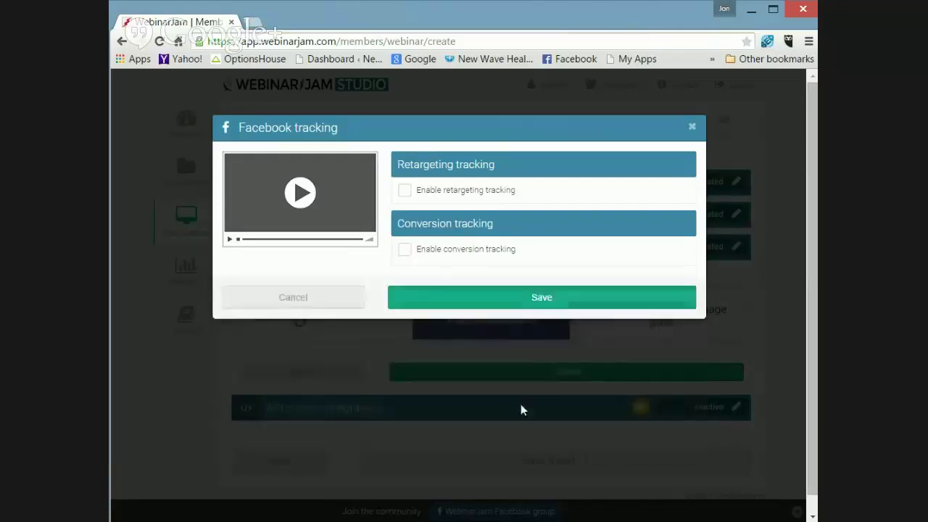
{"action": "left_click", "coordinate": [359, 297]}
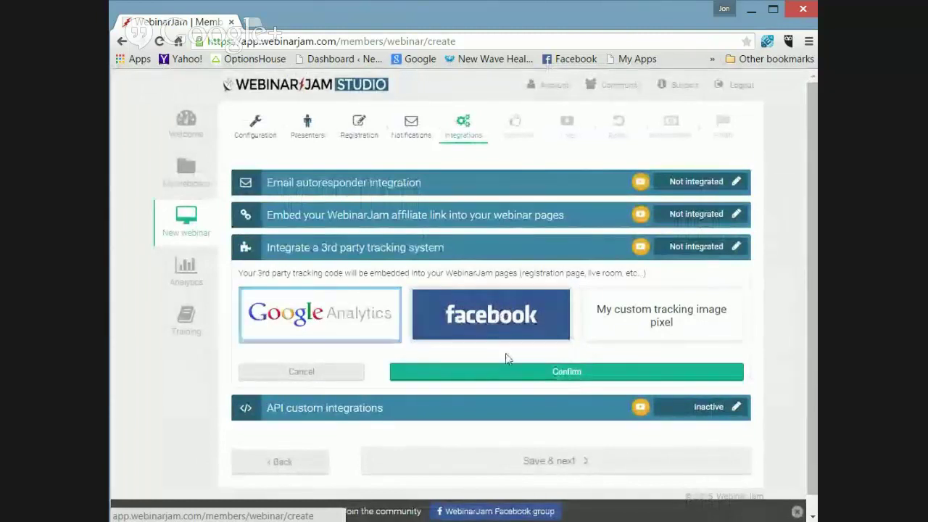
{"action": "left_click", "coordinate": [501, 374]}
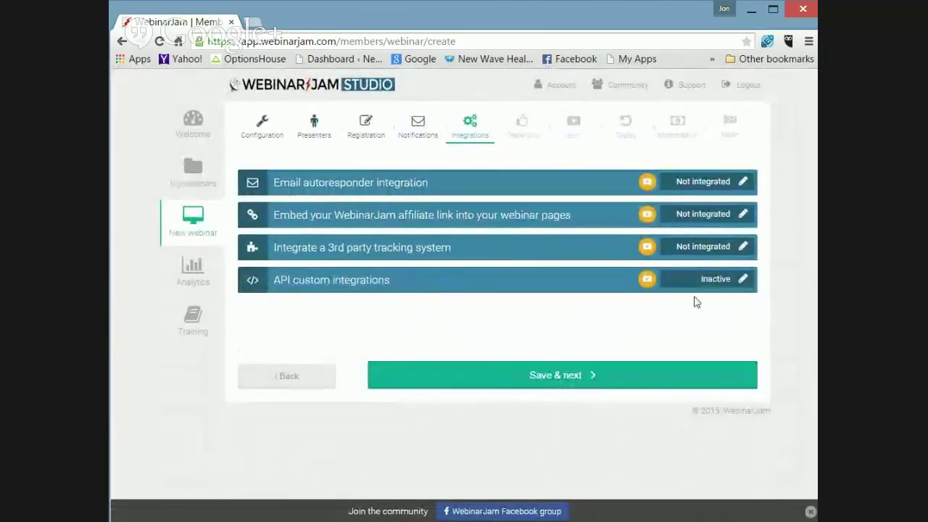
Step: Preview the Thank You page without custom content and save the Integrations and Thank you stages to continue to Live
{"action": "left_click", "coordinate": [534, 376]}
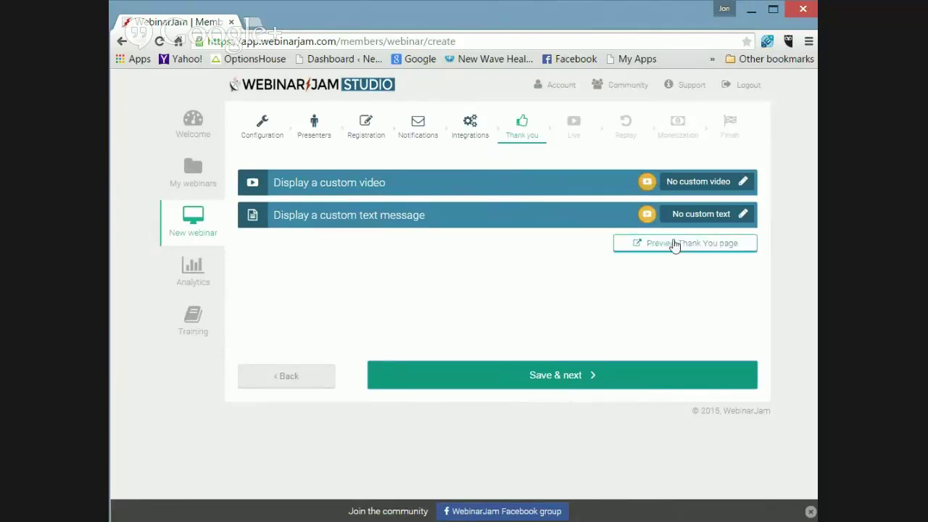
{"action": "left_click", "coordinate": [683, 245]}
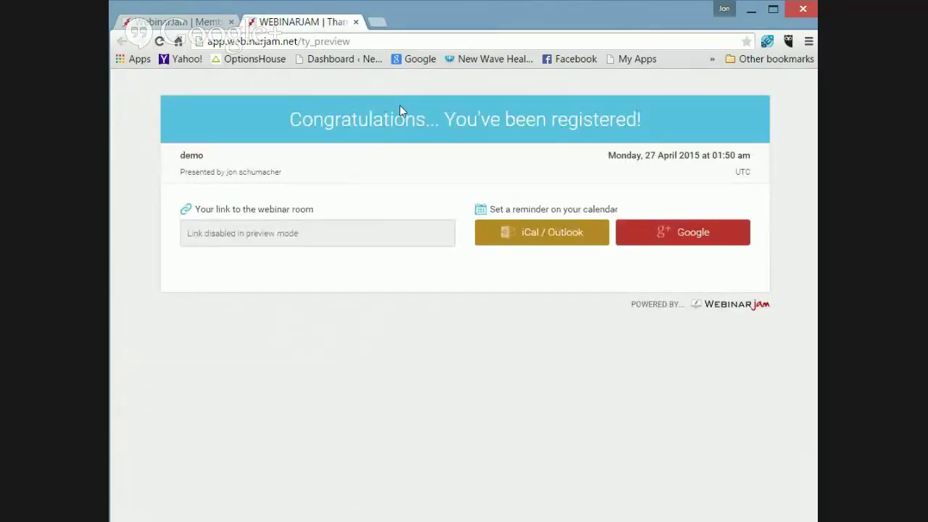
{"action": "left_click", "coordinate": [356, 22]}
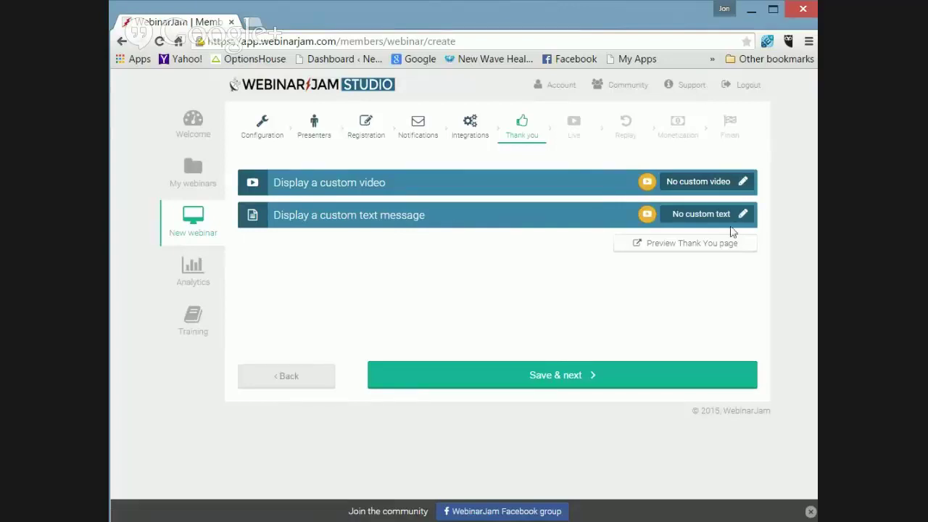
{"action": "left_click", "coordinate": [555, 376]}
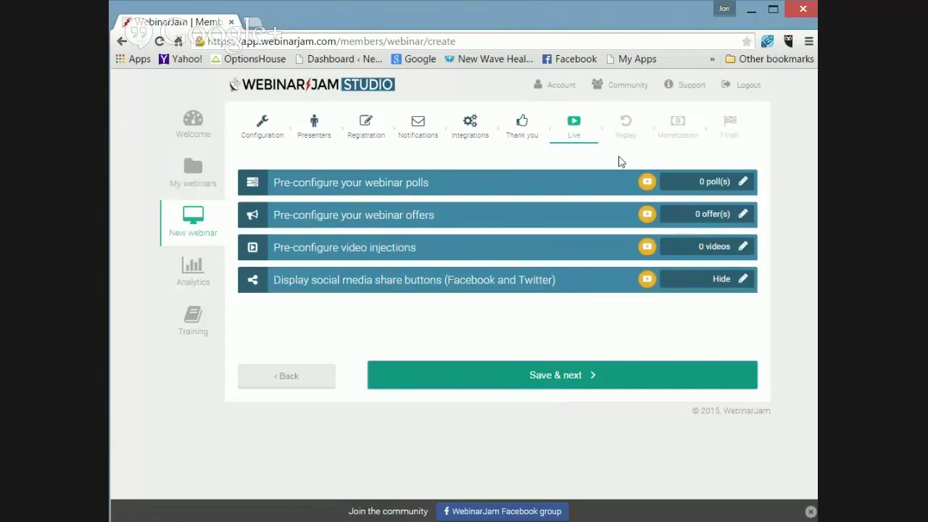
Step: Examine the question and answer option fields for creating a webinar poll, closing the form and the polls section without adding one
{"action": "left_click", "coordinate": [743, 182]}
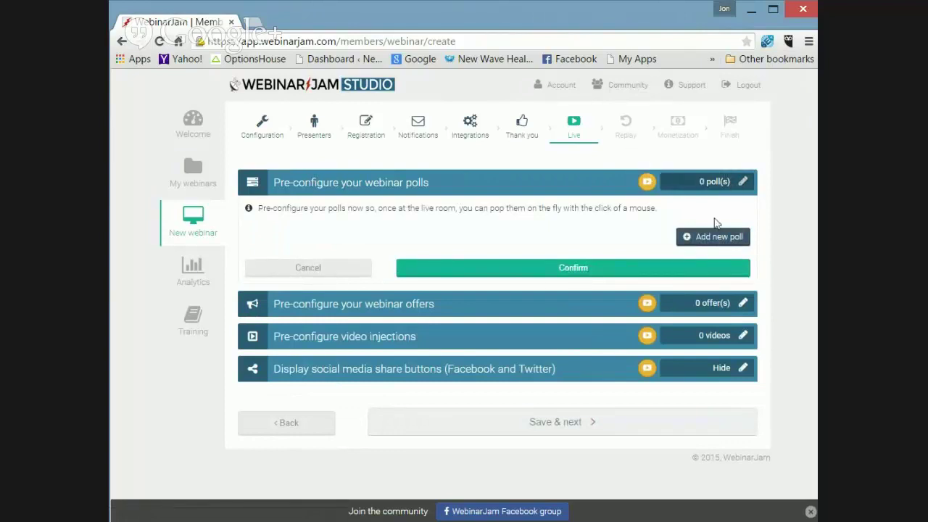
{"action": "left_click", "coordinate": [704, 240]}
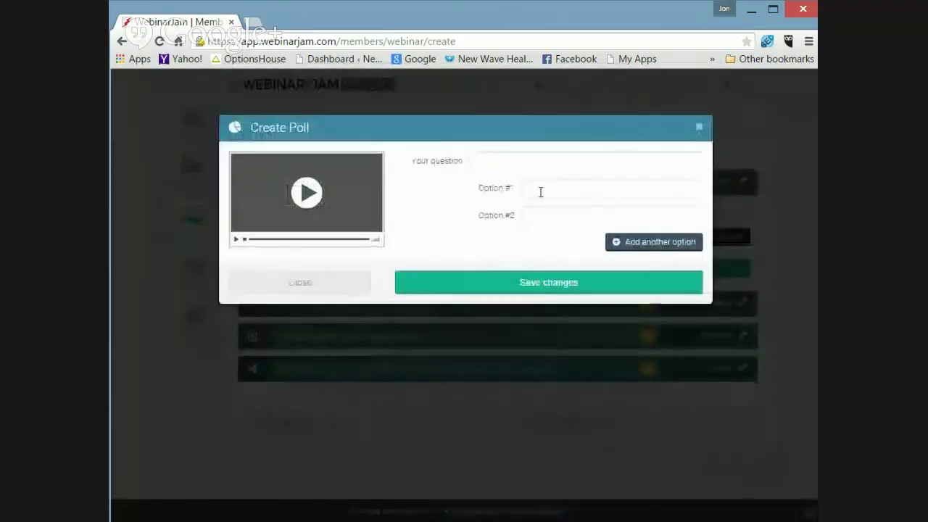
{"action": "left_click", "coordinate": [489, 168]}
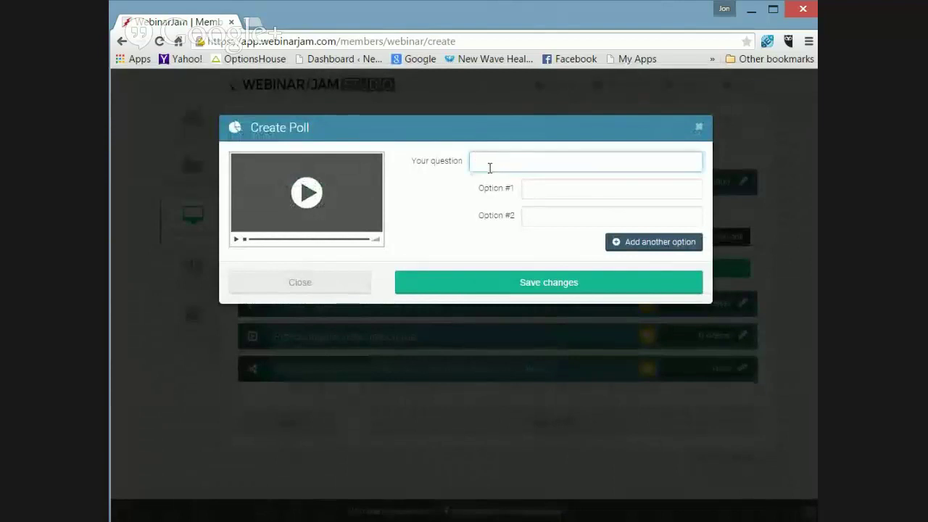
{"action": "left_click", "coordinate": [544, 187]}
{"action": "left_click", "coordinate": [538, 217]}
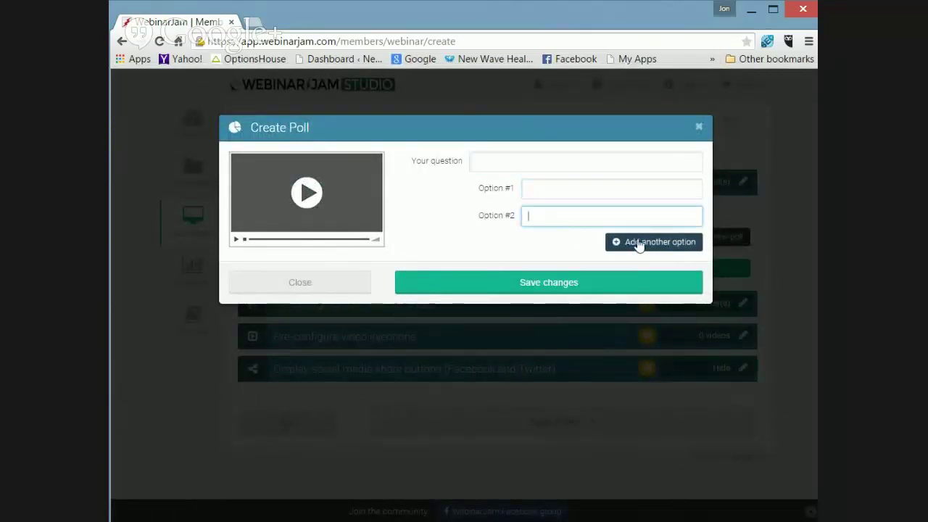
{"action": "left_click", "coordinate": [307, 288]}
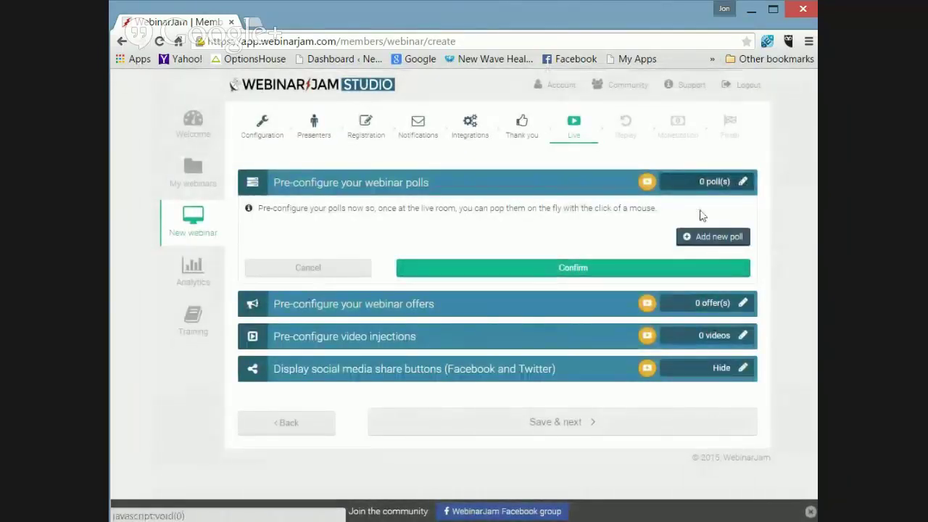
{"action": "left_click", "coordinate": [351, 268]}
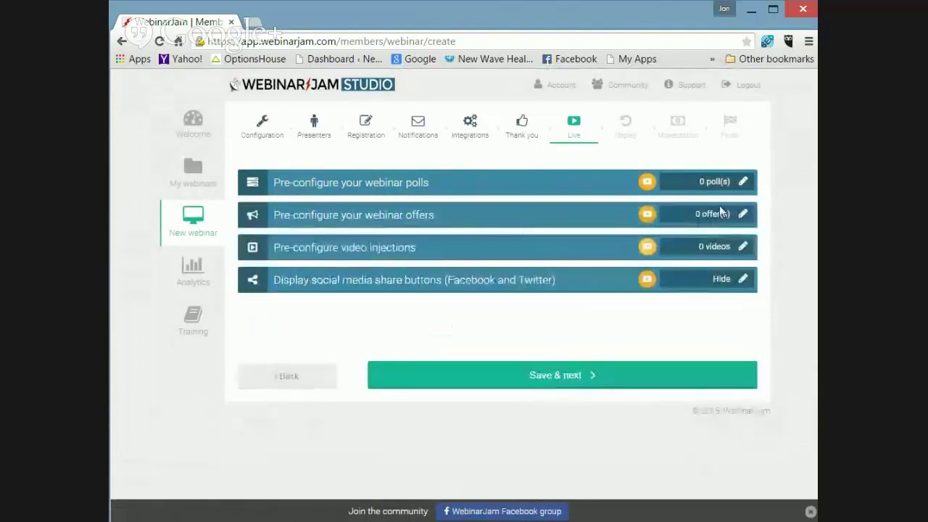
Step: Start a new webinar offer and examine its name, headline and image upload fields, cancelling the image selection
{"action": "left_click", "coordinate": [744, 215]}
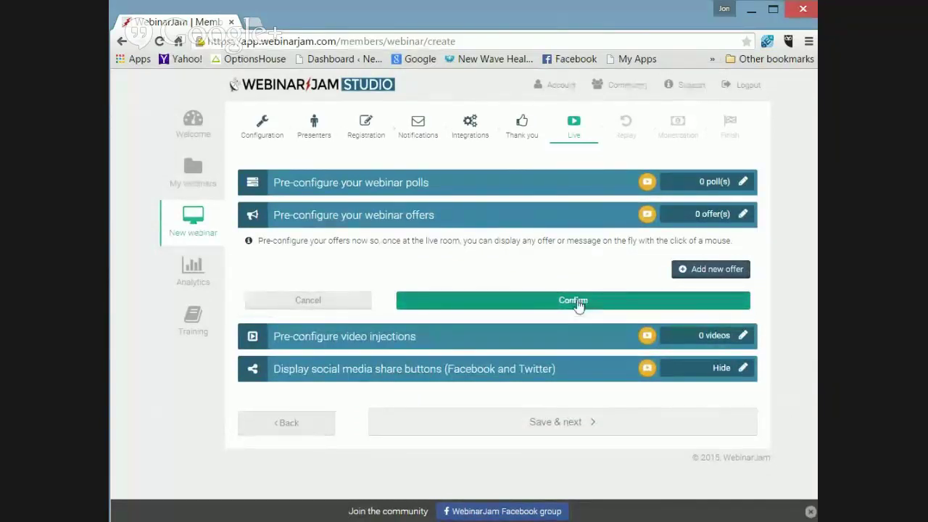
{"action": "left_click", "coordinate": [715, 269]}
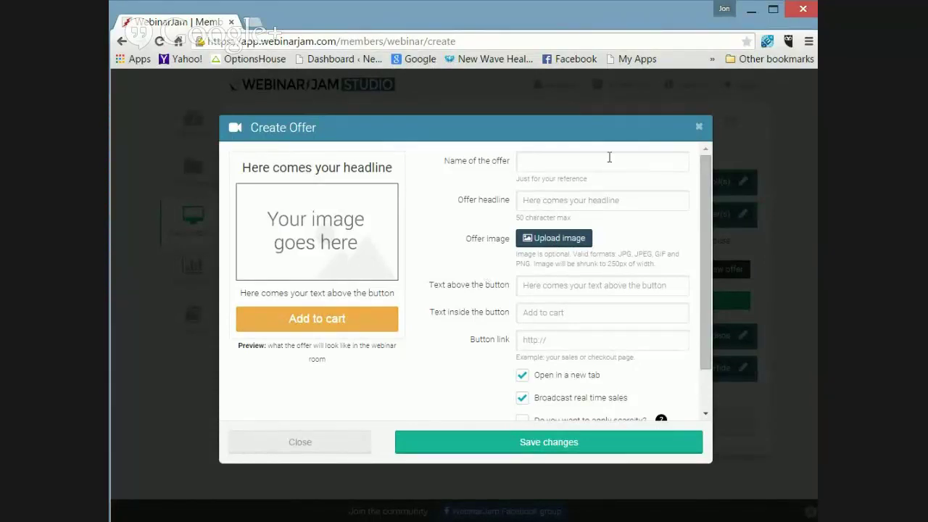
{"action": "left_click", "coordinate": [530, 158]}
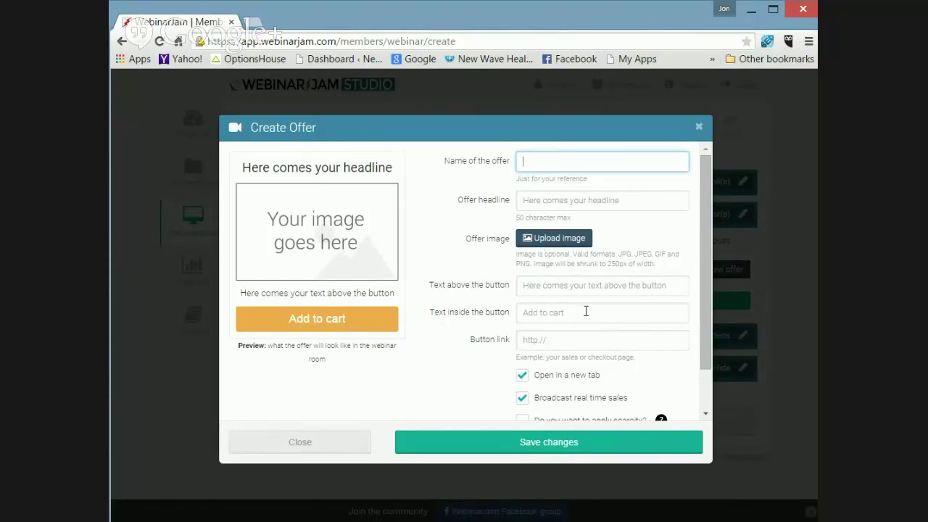
{"action": "left_click_drag", "start_coordinate": [708, 298], "coordinate": [708, 300]}
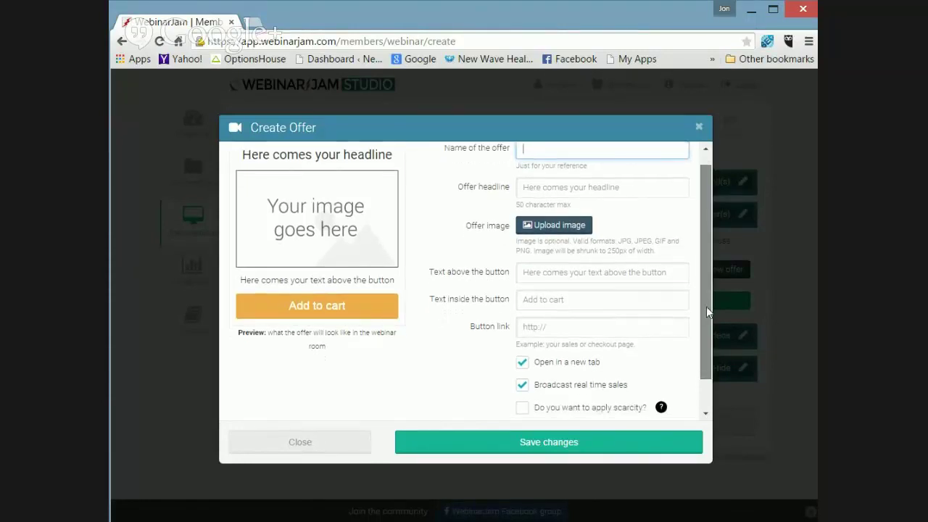
{"action": "scroll", "coordinate": [660, 302], "scroll_direction": "down", "scroll_amount": 1}
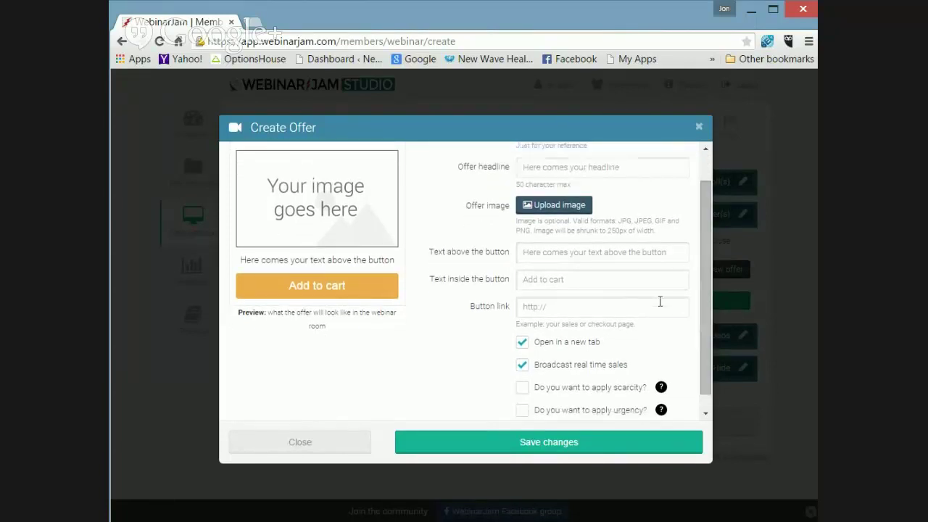
{"action": "left_click", "coordinate": [540, 207]}
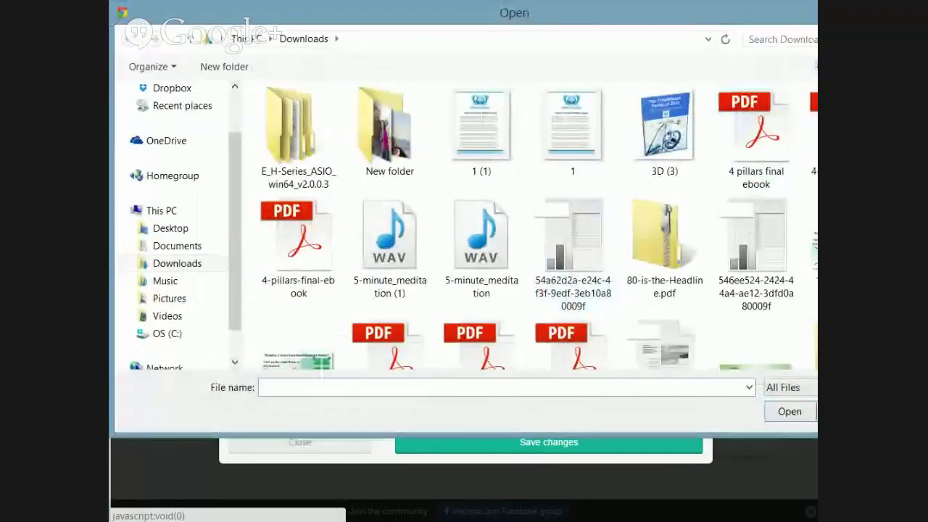
{"action": "key", "text": "Escape"}
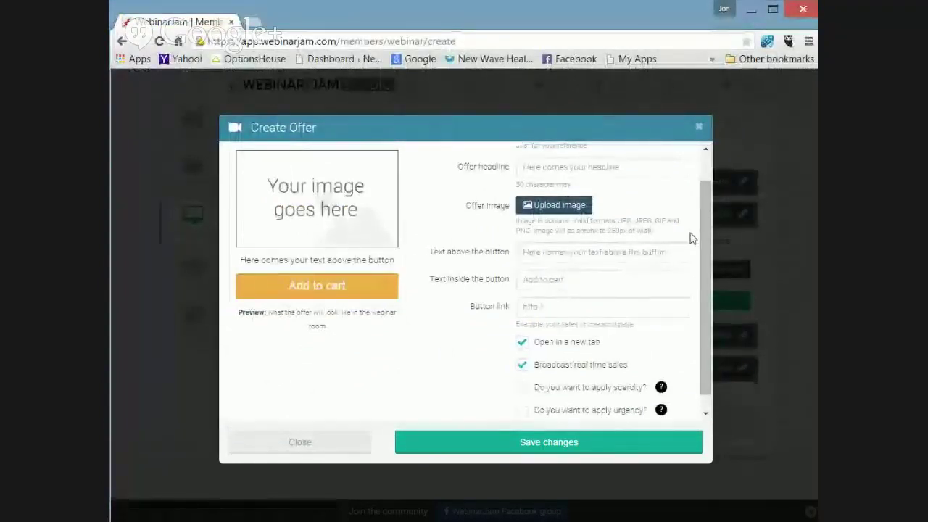
Step: Examine the offer's button text, button link, new tab and real-time sales options without filling them in
{"action": "left_click_drag", "start_coordinate": [702, 262], "coordinate": [692, 201]}
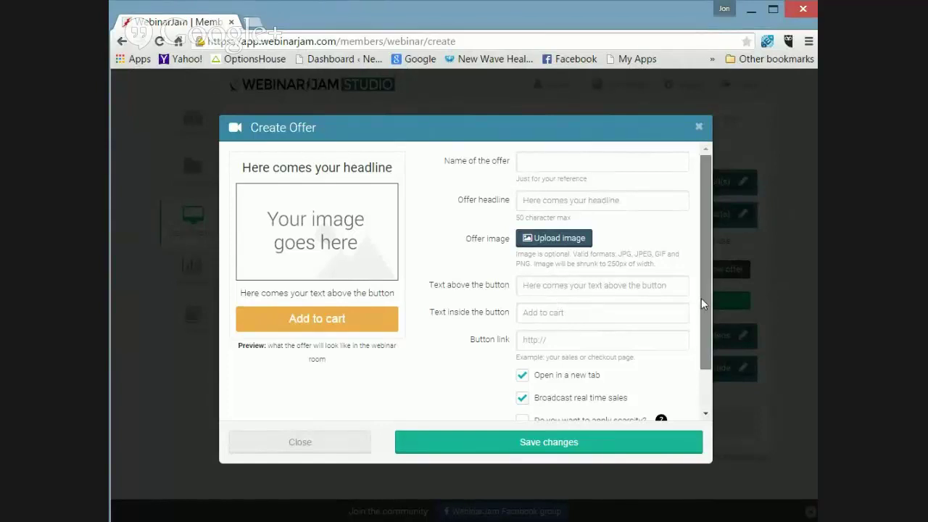
{"action": "left_click_drag", "start_coordinate": [704, 304], "coordinate": [705, 332]}
{"action": "left_click", "coordinate": [552, 294]}
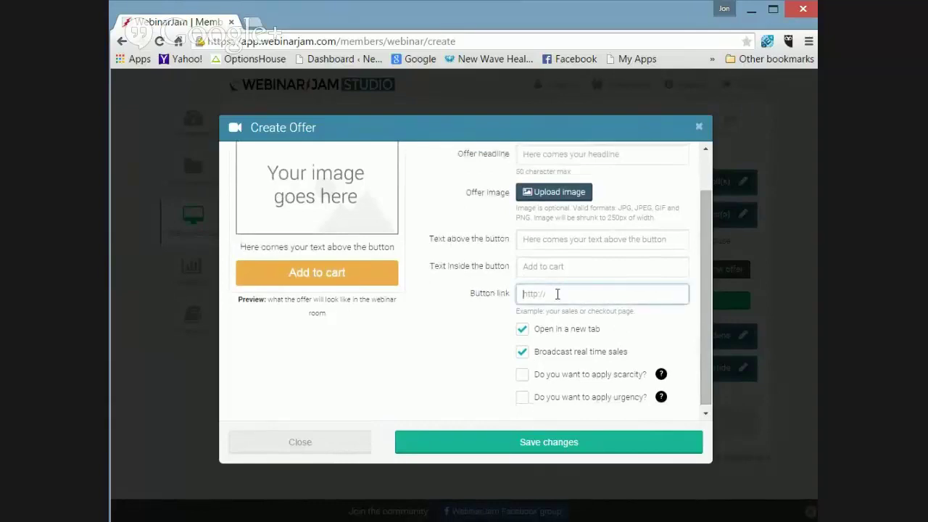
{"action": "left_click_drag", "start_coordinate": [467, 299], "coordinate": [511, 301]}
{"action": "left_click", "coordinate": [491, 301]}
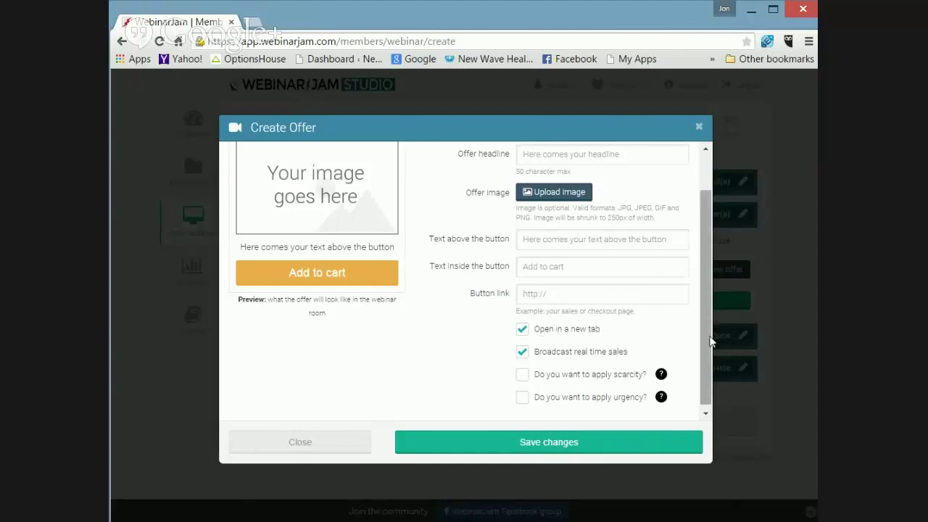
{"action": "scroll", "coordinate": [707, 343], "scroll_direction": "down", "scroll_amount": 1}
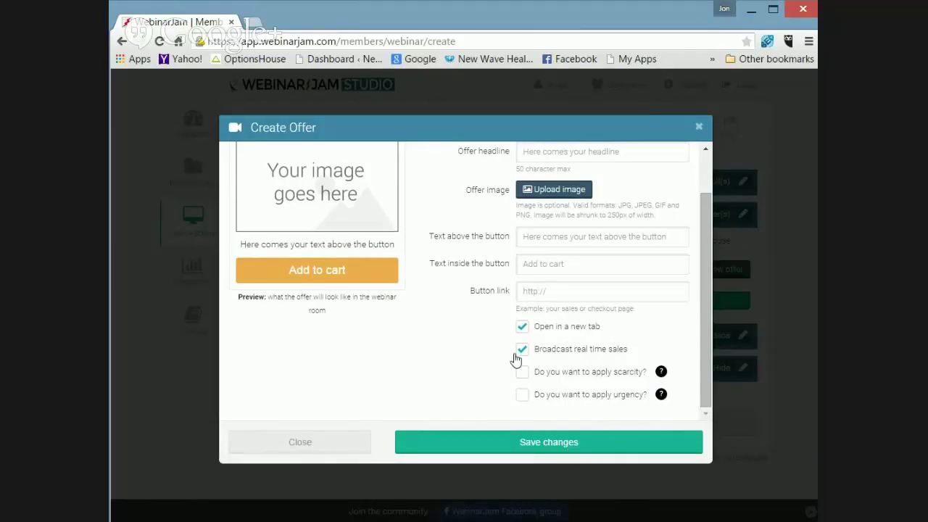
Step: Examine the offer's scarcity and urgency options, including the expiration countdown, and close the offers section without adding one
{"action": "left_click", "coordinate": [660, 374]}
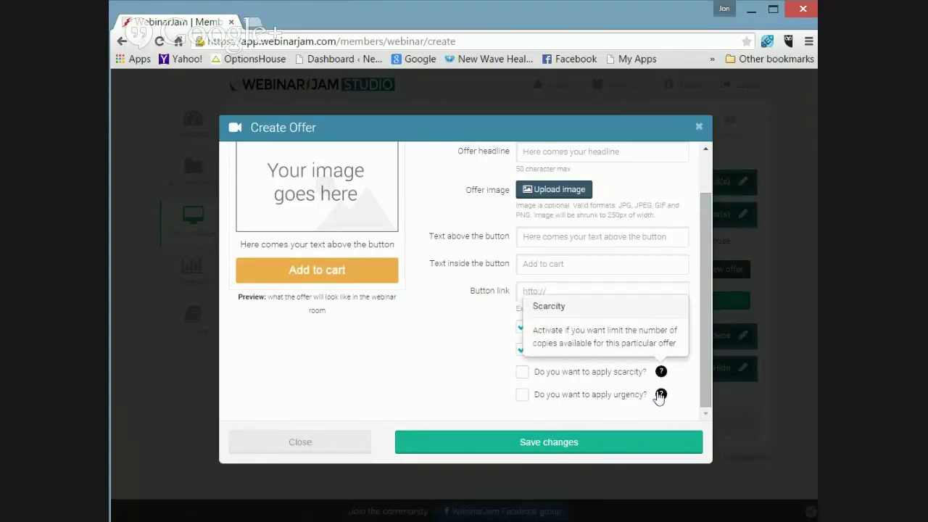
{"action": "left_click", "coordinate": [660, 395]}
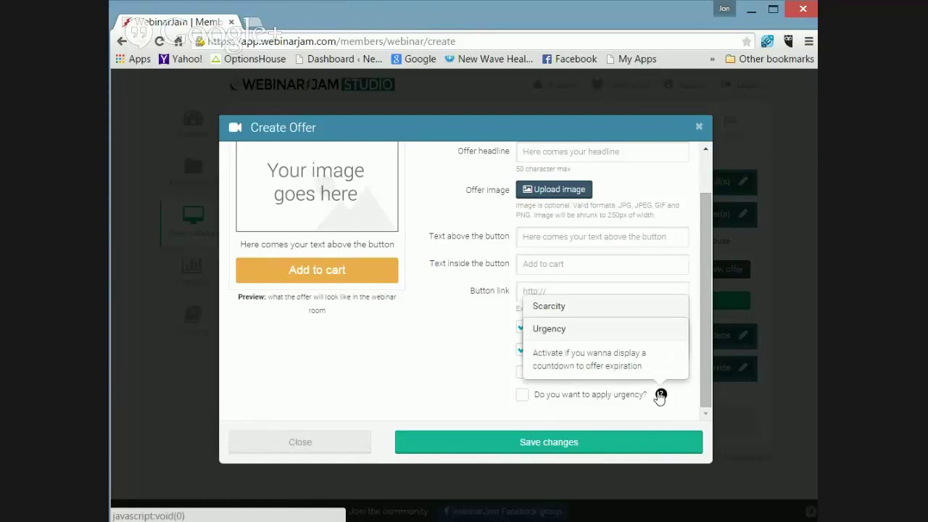
{"action": "left_click", "coordinate": [521, 395]}
{"action": "scroll", "coordinate": [705, 399], "scroll_direction": "down", "scroll_amount": 2}
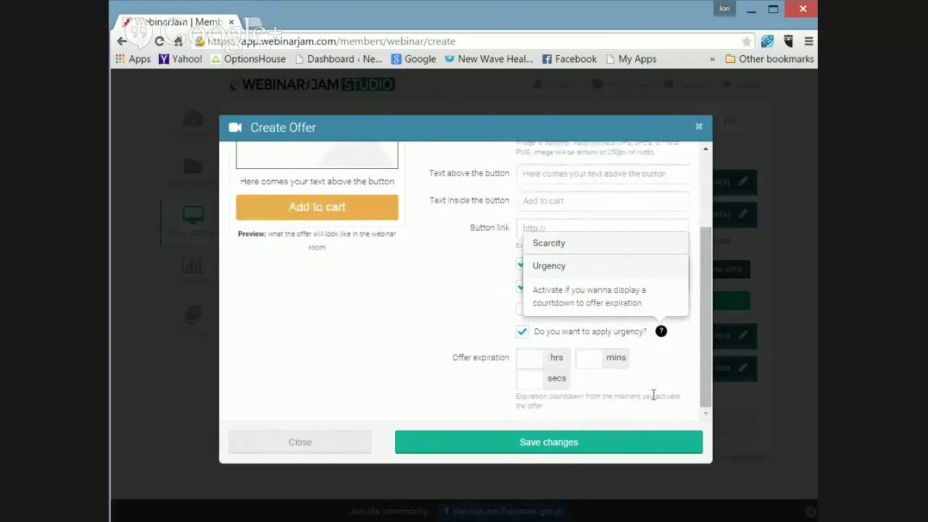
{"action": "left_click", "coordinate": [522, 334]}
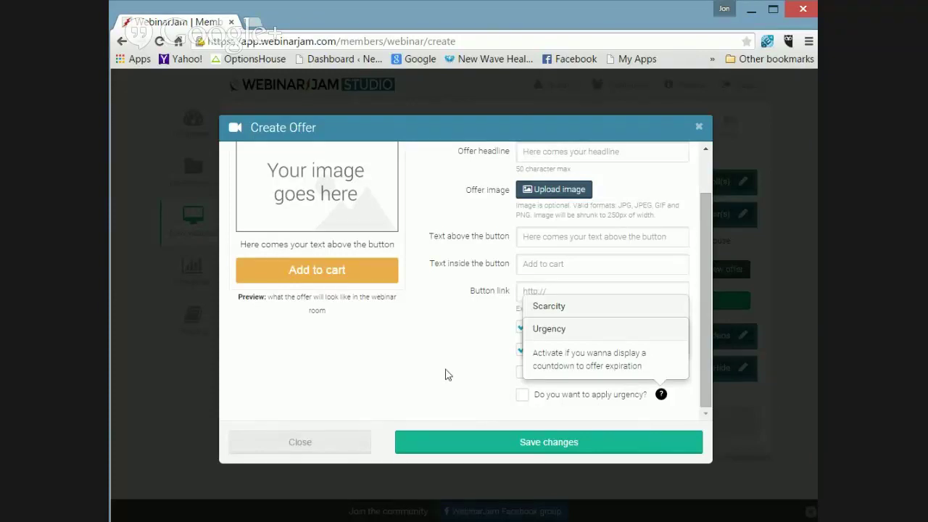
{"action": "left_click", "coordinate": [312, 439]}
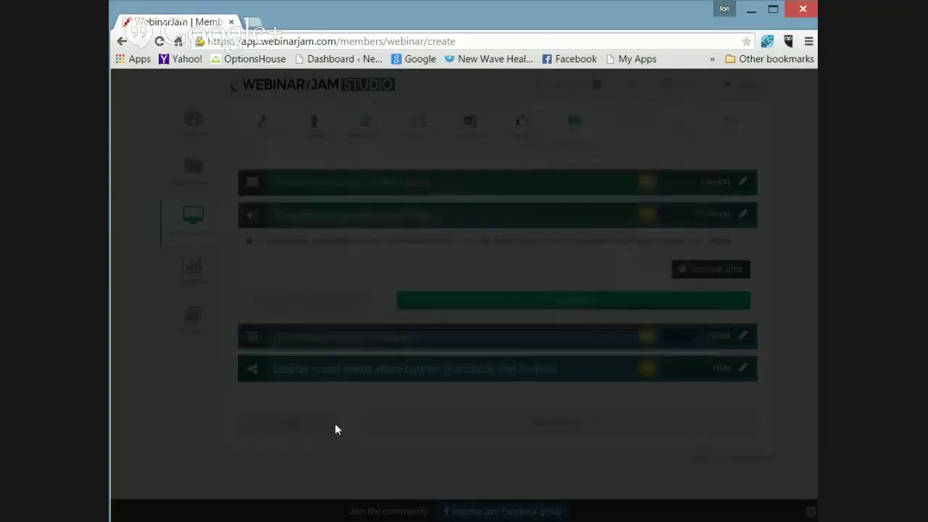
{"action": "left_click", "coordinate": [352, 309]}
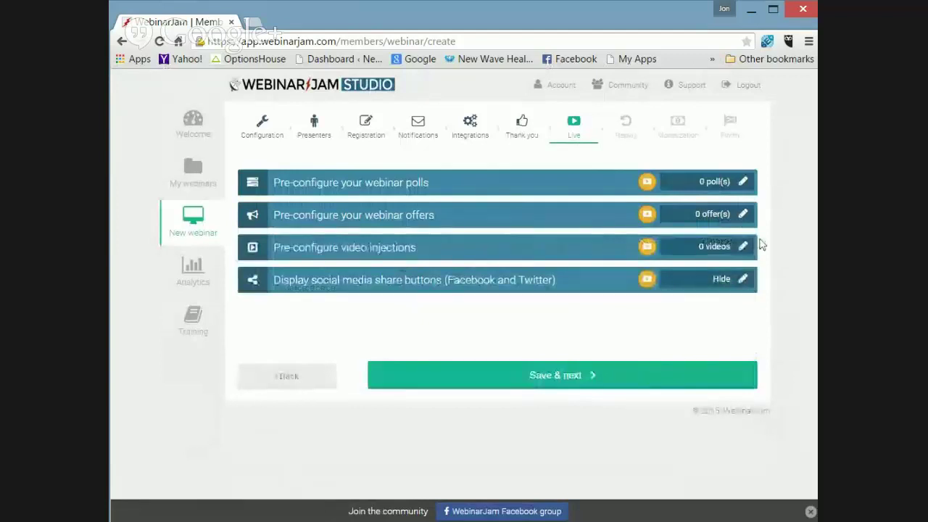
Step: Examine the name, URL and duration fields for a video injection, closing the form and section without adding a video
{"action": "left_click", "coordinate": [741, 246]}
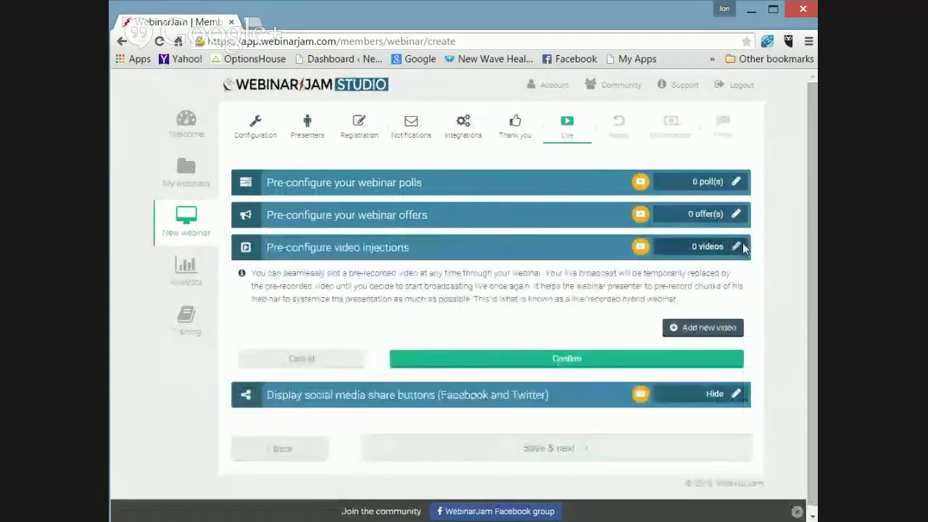
{"action": "left_click", "coordinate": [692, 332]}
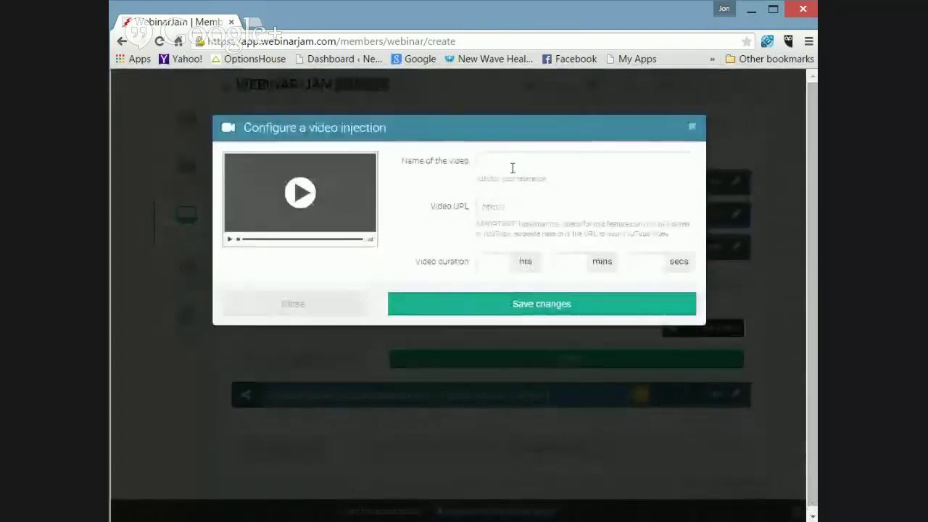
{"action": "left_click", "coordinate": [513, 168]}
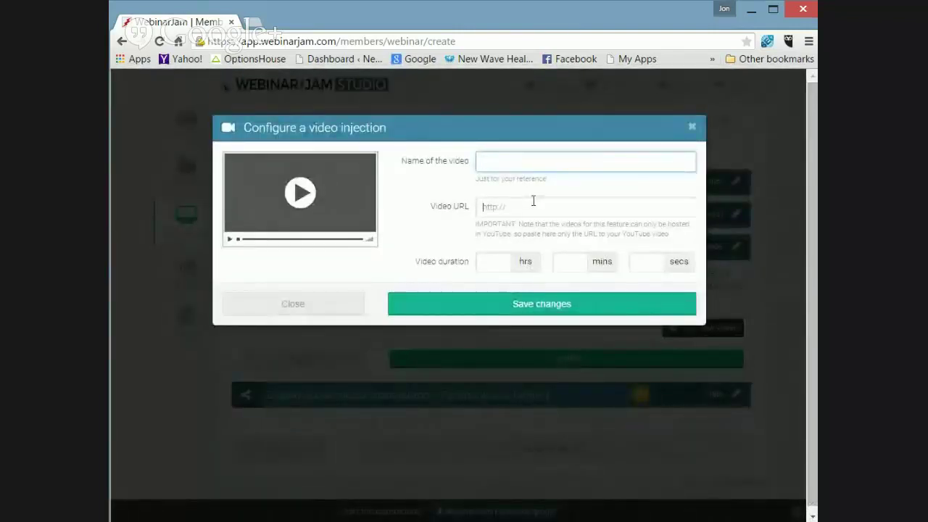
{"action": "left_click", "coordinate": [533, 201]}
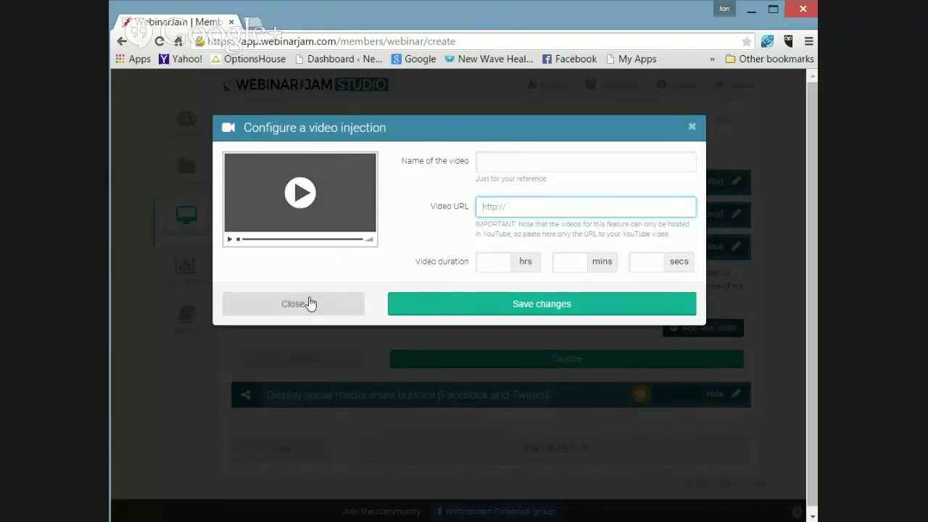
{"action": "left_click", "coordinate": [309, 303]}
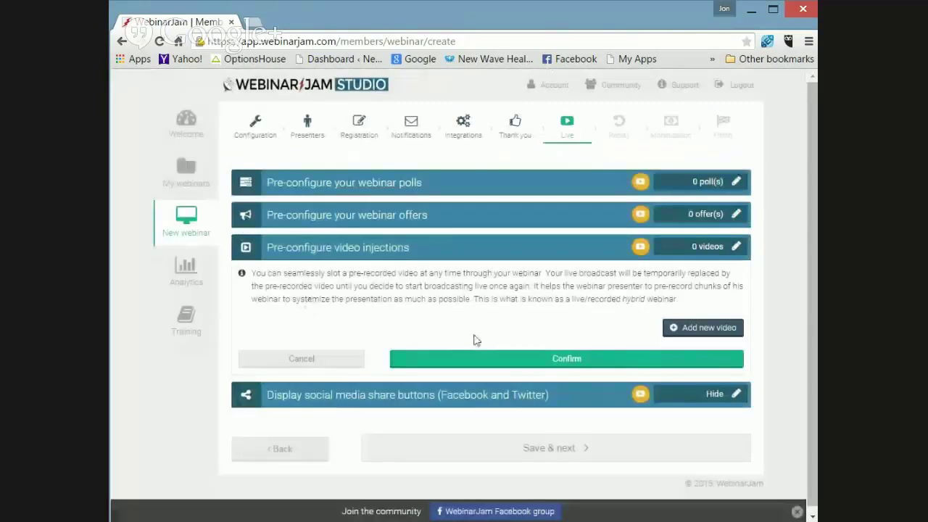
{"action": "left_click", "coordinate": [343, 363]}
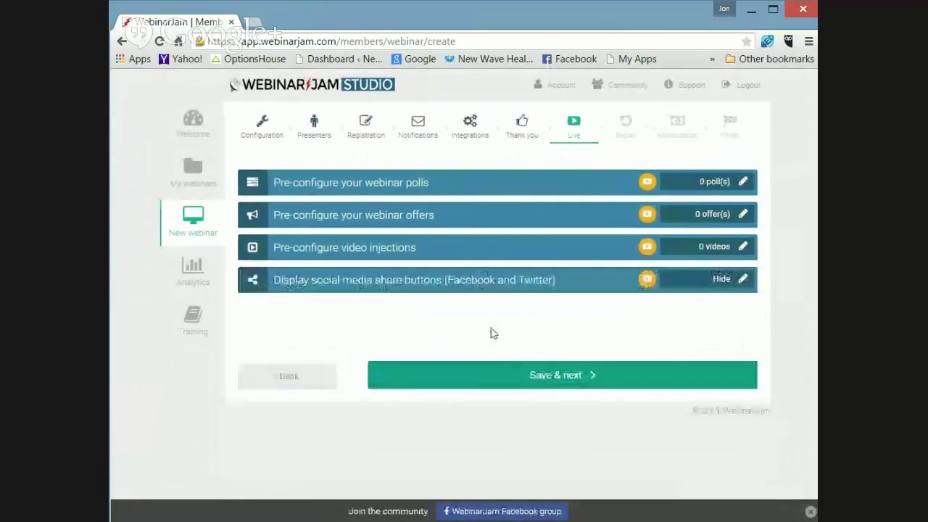
Step: Review the social media share button options, leave the buttons hidden and save the Live stage to continue to Replay
{"action": "left_click", "coordinate": [744, 280]}
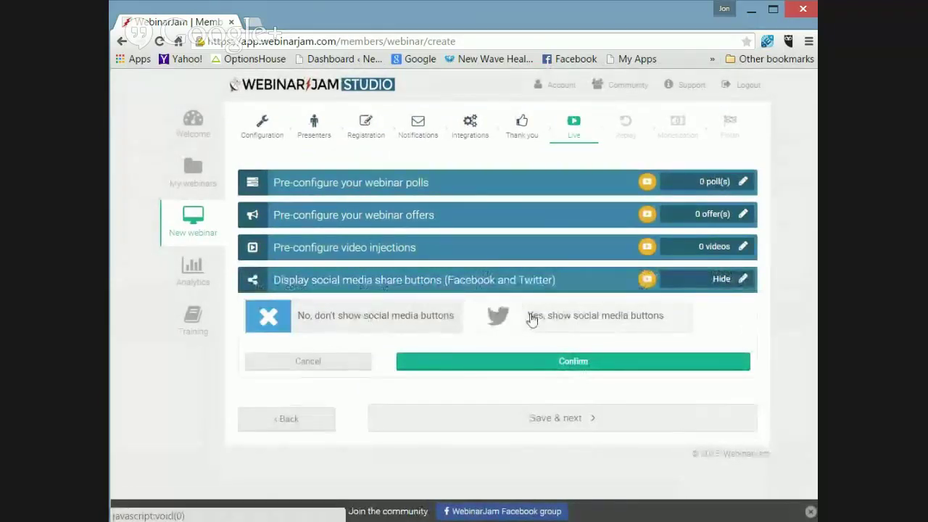
{"action": "left_click", "coordinate": [312, 362]}
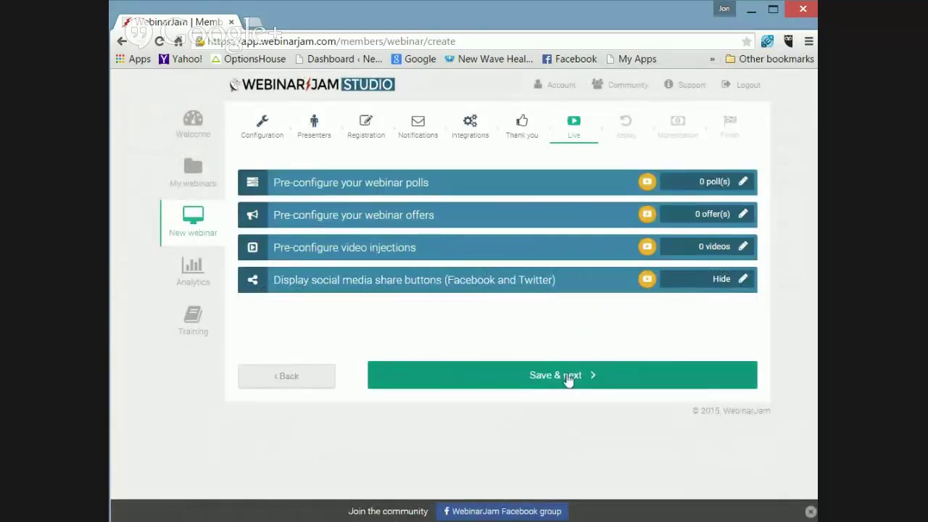
{"action": "left_click", "coordinate": [569, 377]}
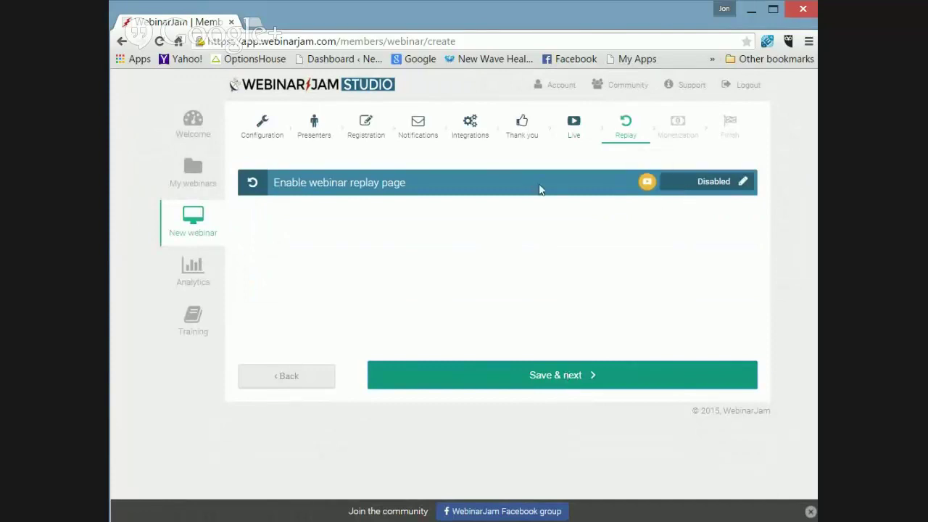
Step: Enable the webinar replay page and review the replay content choices, keeping Replica replay
{"action": "left_click", "coordinate": [743, 183]}
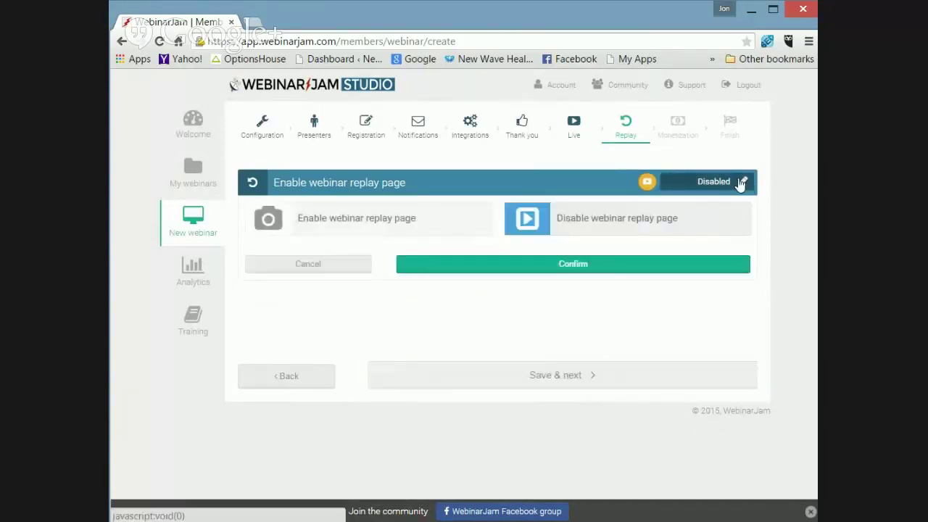
{"action": "left_click", "coordinate": [392, 227]}
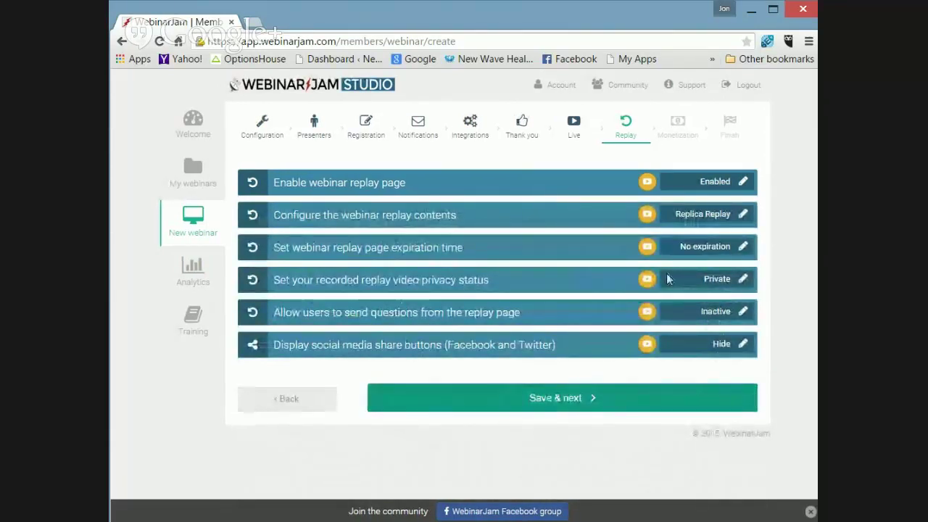
{"action": "left_click", "coordinate": [742, 215]}
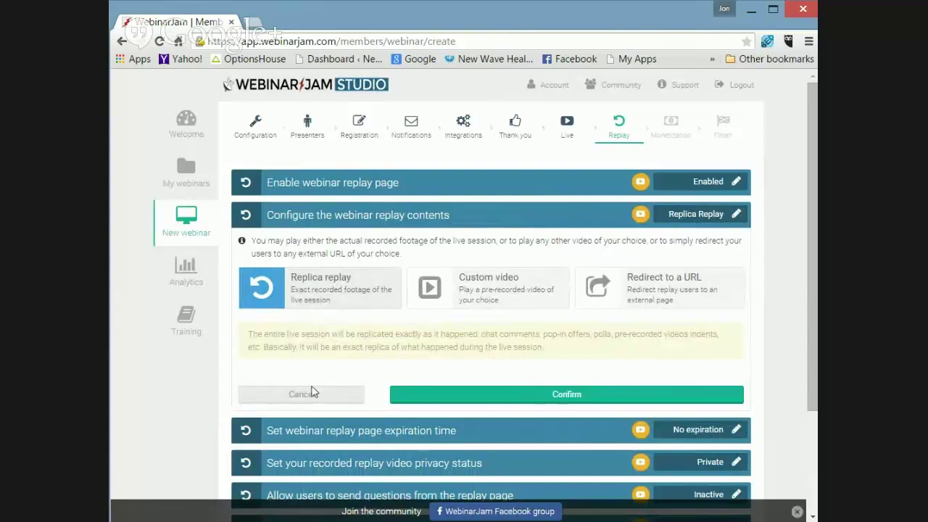
{"action": "right_click", "coordinate": [314, 392]}
{"action": "left_click", "coordinate": [313, 392]}
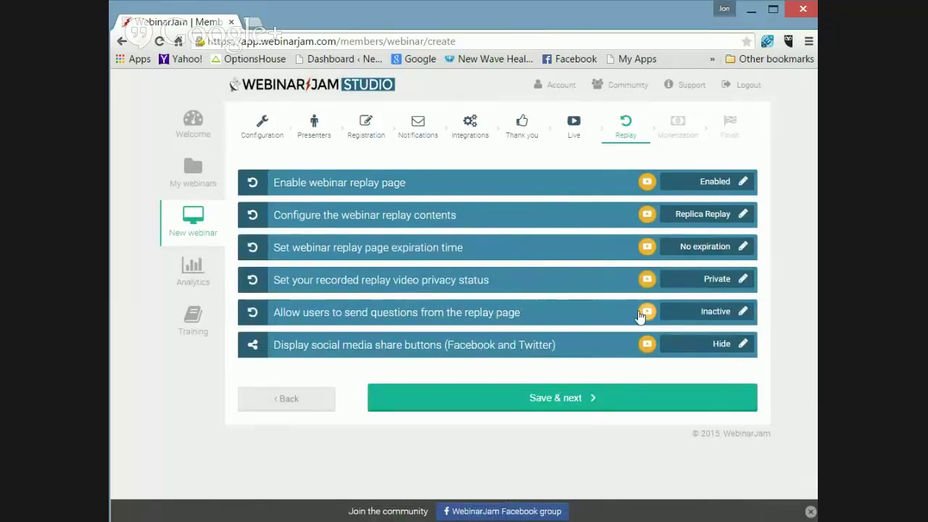
Step: Examine the replay page's question box option without activating it, and save the Replay stage to continue to Monetization
{"action": "left_click", "coordinate": [741, 312]}
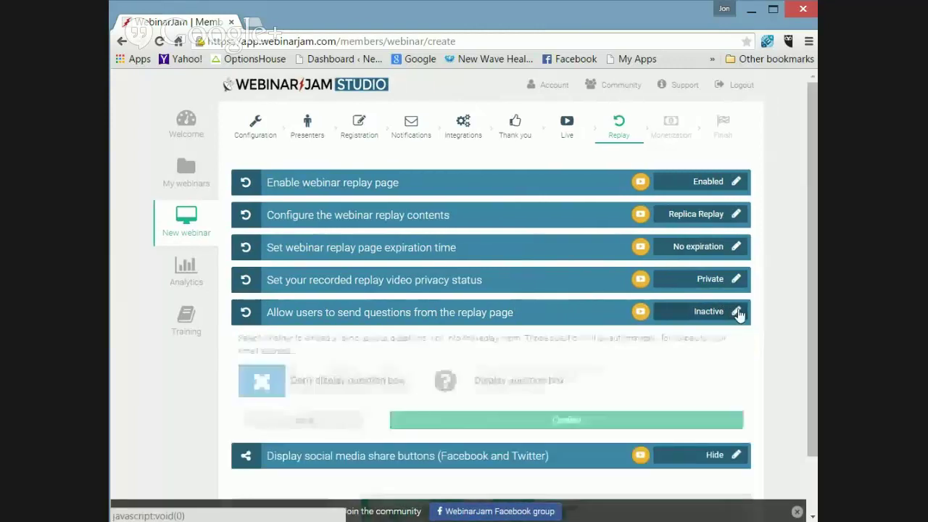
{"action": "left_click", "coordinate": [480, 395]}
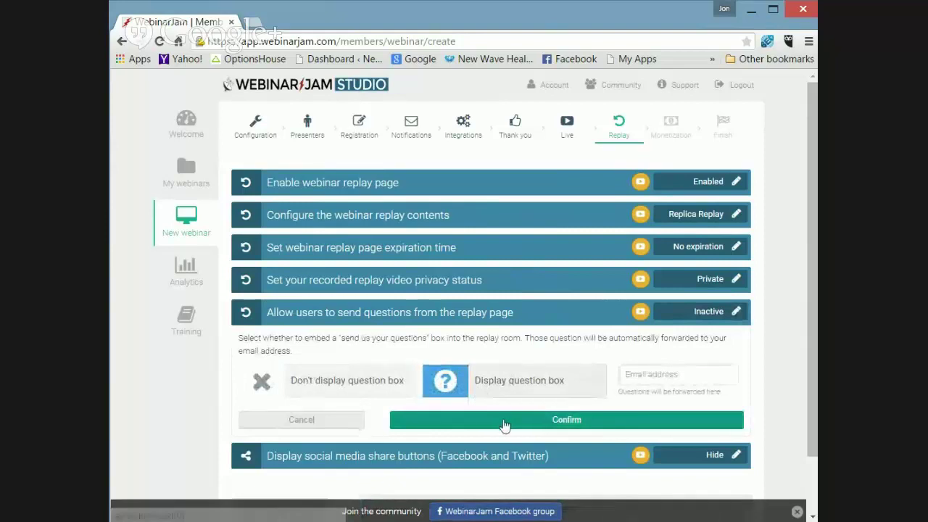
{"action": "left_click", "coordinate": [308, 422]}
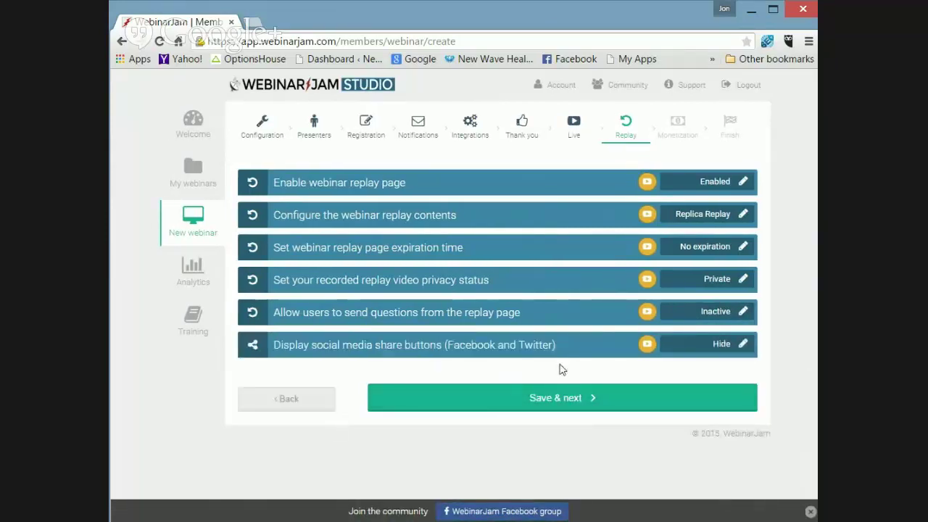
{"action": "left_click", "coordinate": [567, 404]}
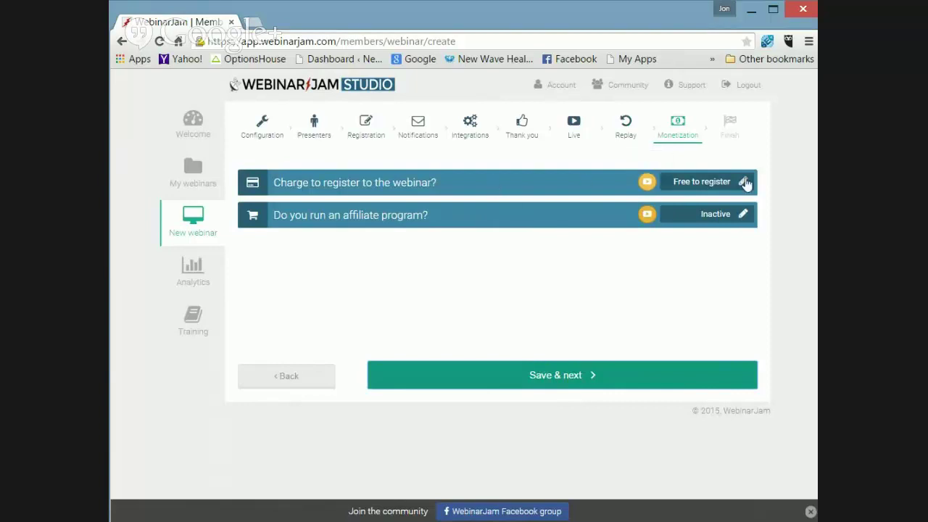
Step: Examine the registration fee fields, keep the webinar free to register and save the Monetization stage to finish the configuration
{"action": "left_click", "coordinate": [741, 183]}
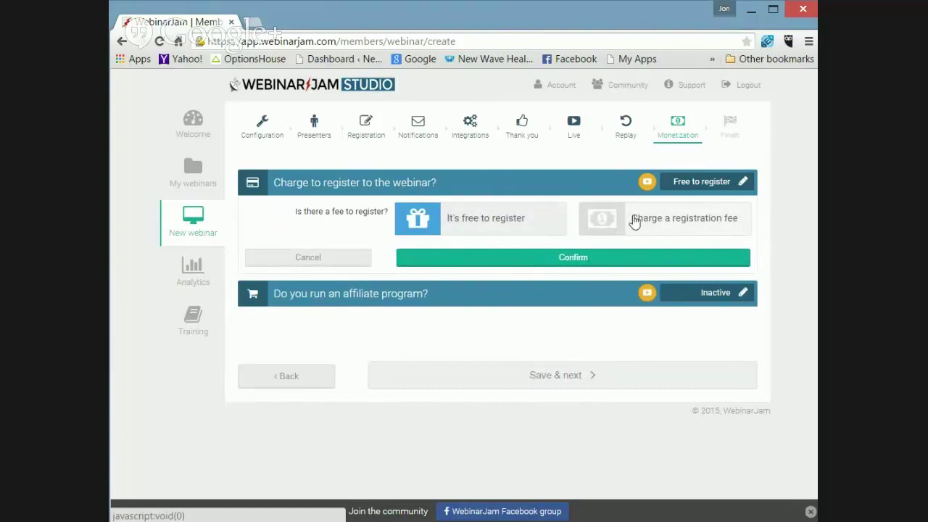
{"action": "left_click", "coordinate": [618, 224]}
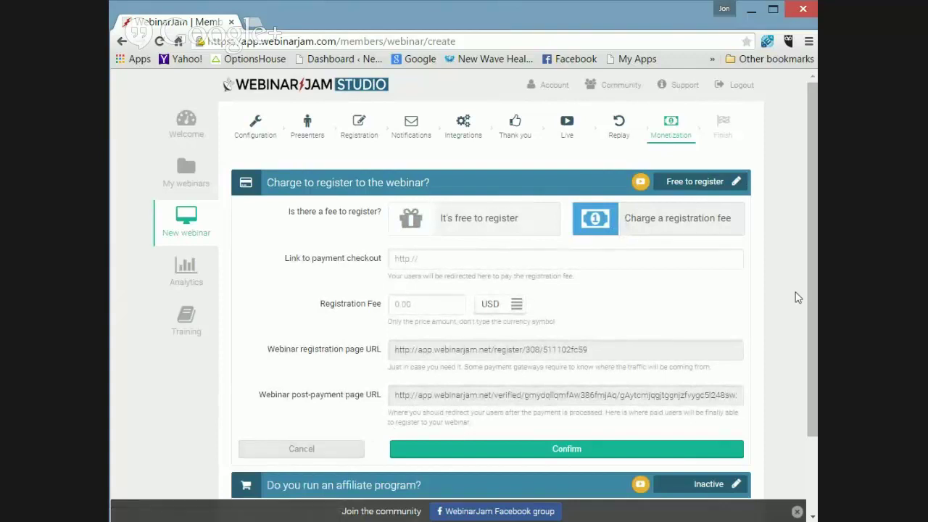
{"action": "scroll", "coordinate": [804, 292], "scroll_direction": "down", "scroll_amount": 2}
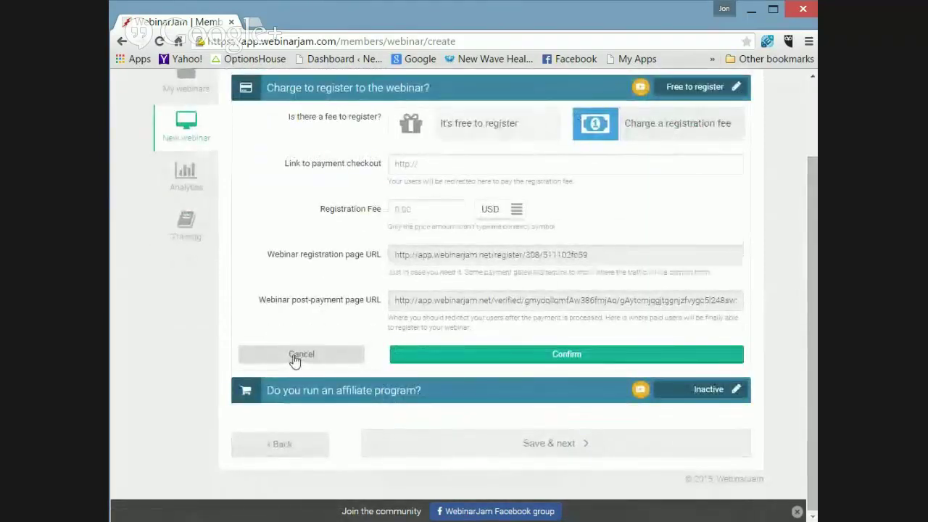
{"action": "left_click", "coordinate": [295, 360]}
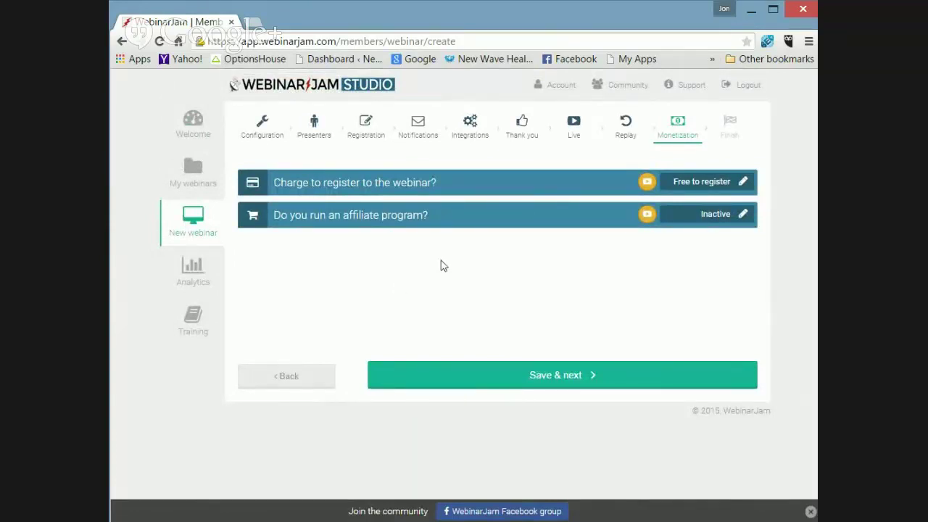
{"action": "left_click", "coordinate": [551, 377]}
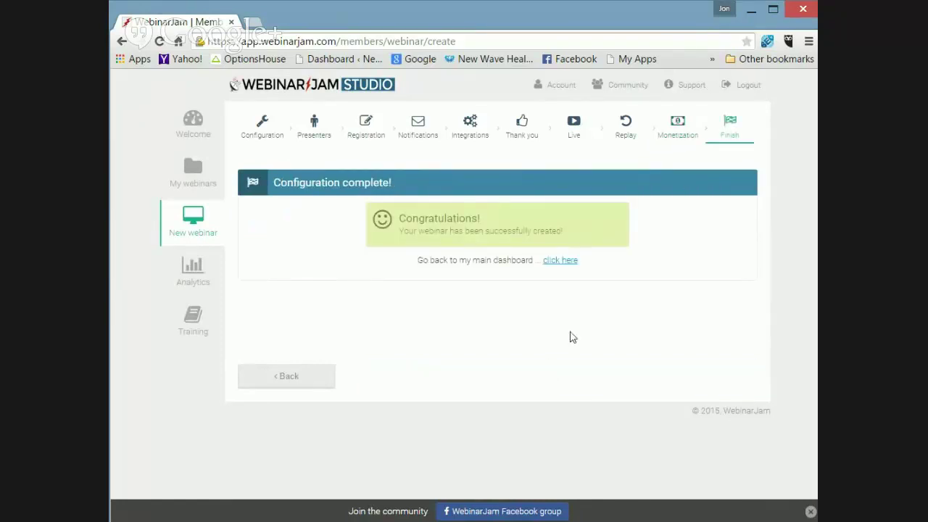
Step: Open the list of webinars, copy the demo webinar's attendee invitation link and close its attendee links
{"action": "left_click", "coordinate": [192, 173]}
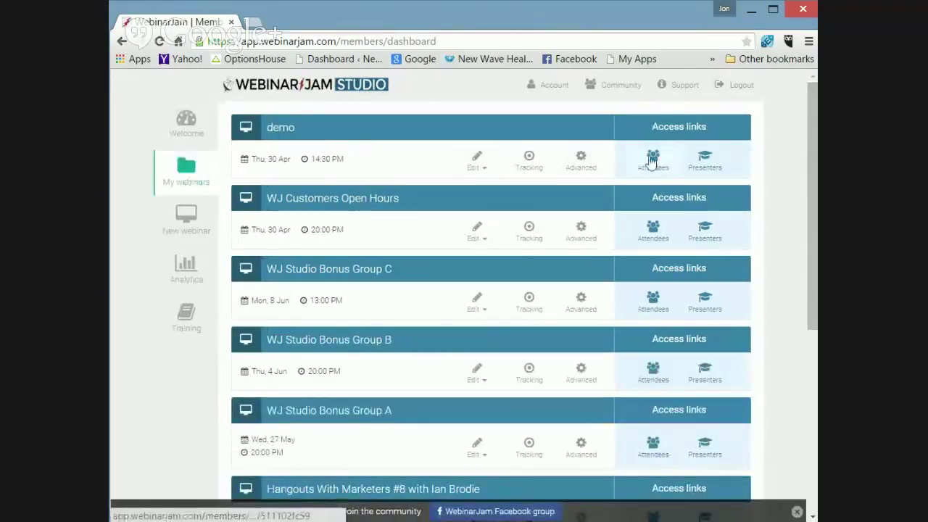
{"action": "left_click", "coordinate": [652, 160]}
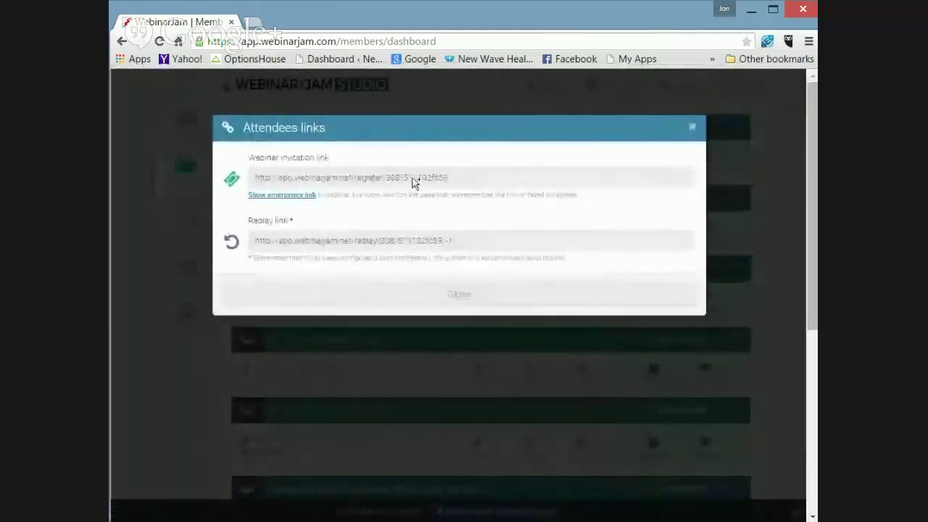
{"action": "left_click", "coordinate": [398, 179]}
{"action": "triple_click", "coordinate": [396, 179]}
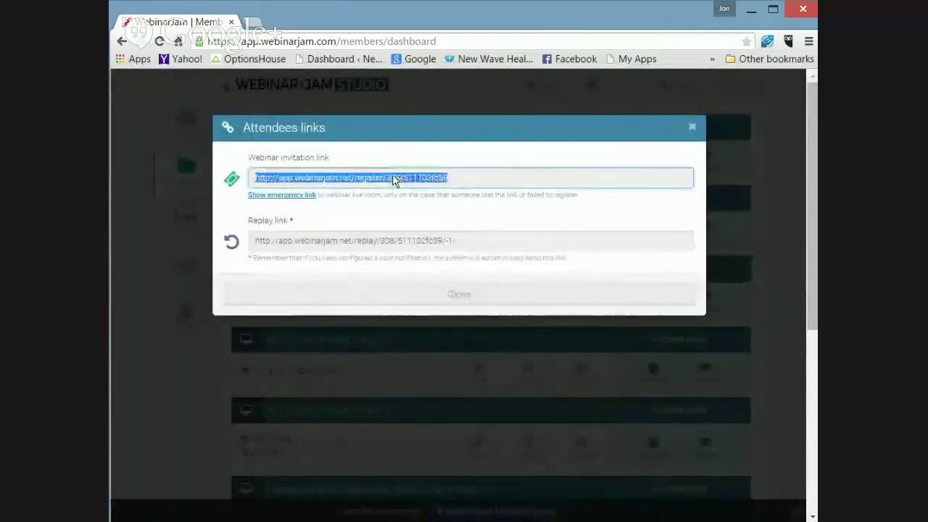
{"action": "right_click", "coordinate": [395, 177]}
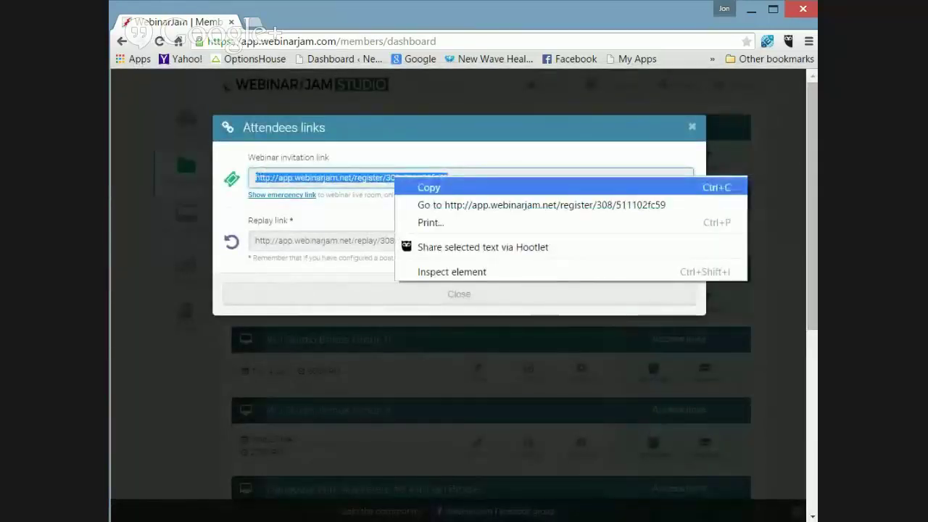
{"action": "left_click", "coordinate": [428, 188]}
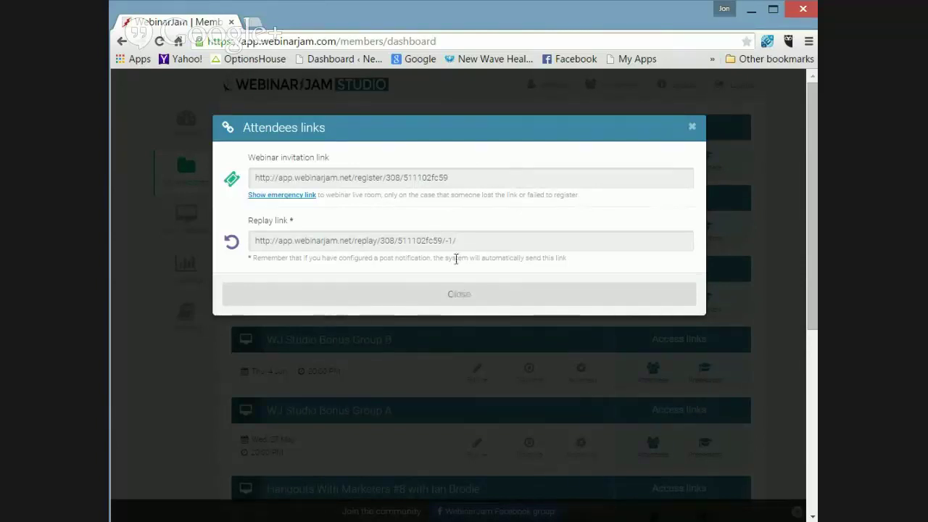
{"action": "left_click", "coordinate": [459, 296]}
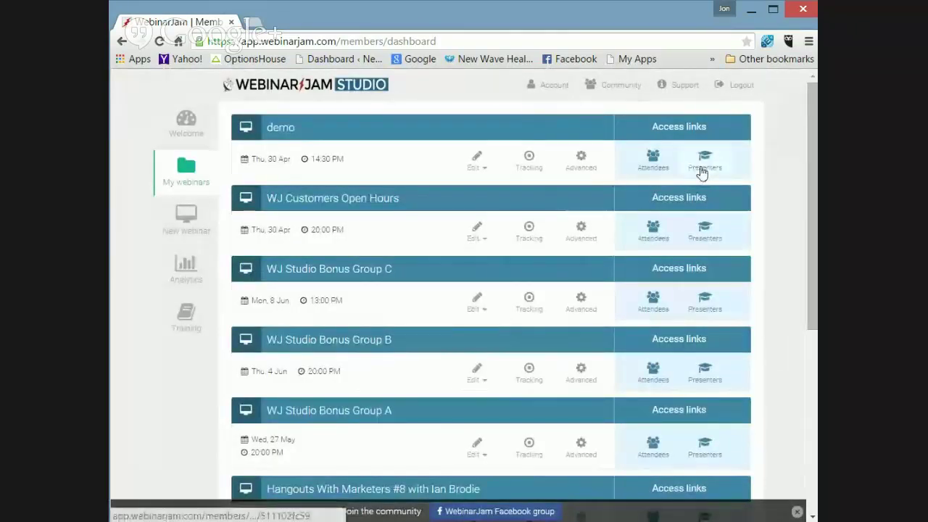
Step: Examine the demo webinar's presenter live room and control panel links, and close them without copying
{"action": "left_click", "coordinate": [701, 169]}
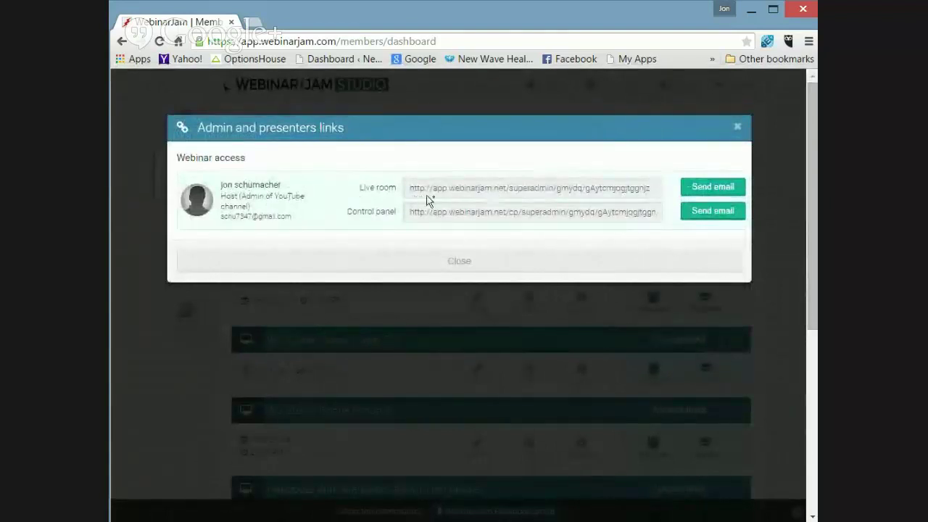
{"action": "triple_click", "coordinate": [458, 189]}
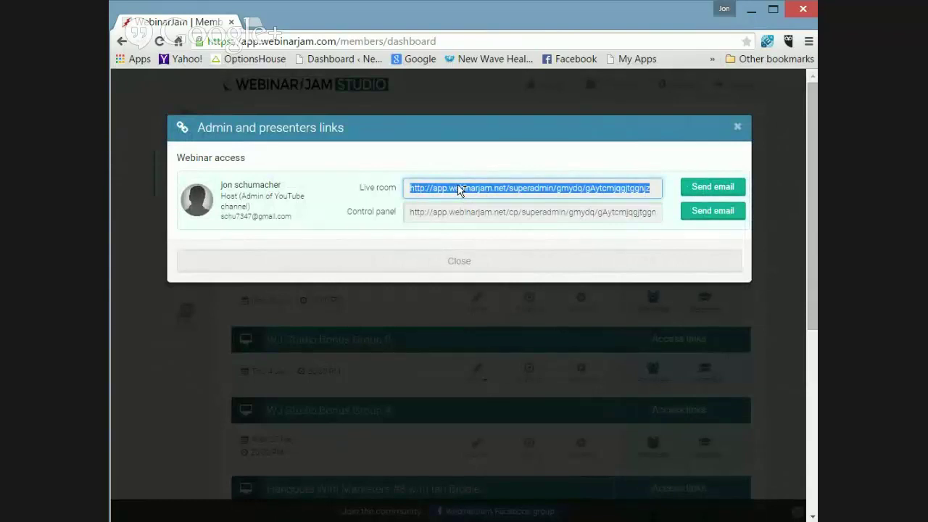
{"action": "right_click", "coordinate": [458, 190]}
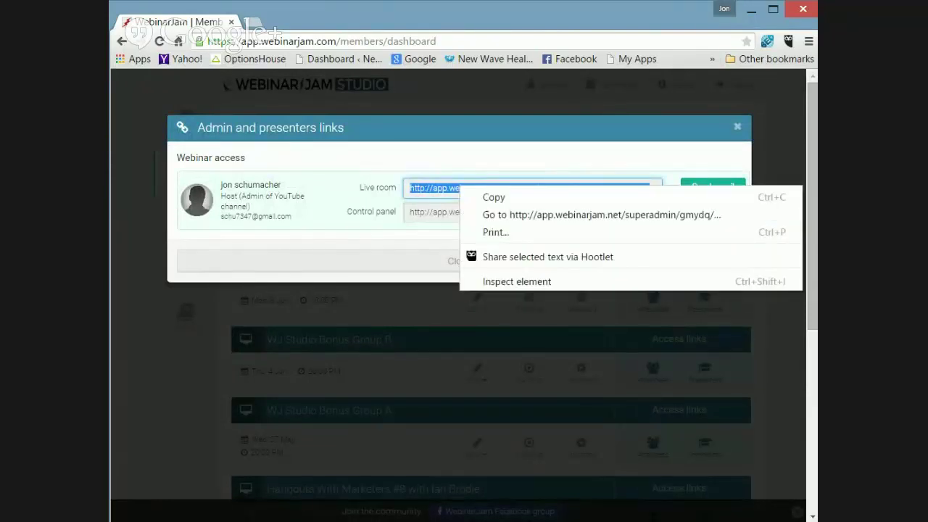
{"action": "left_click", "coordinate": [459, 147]}
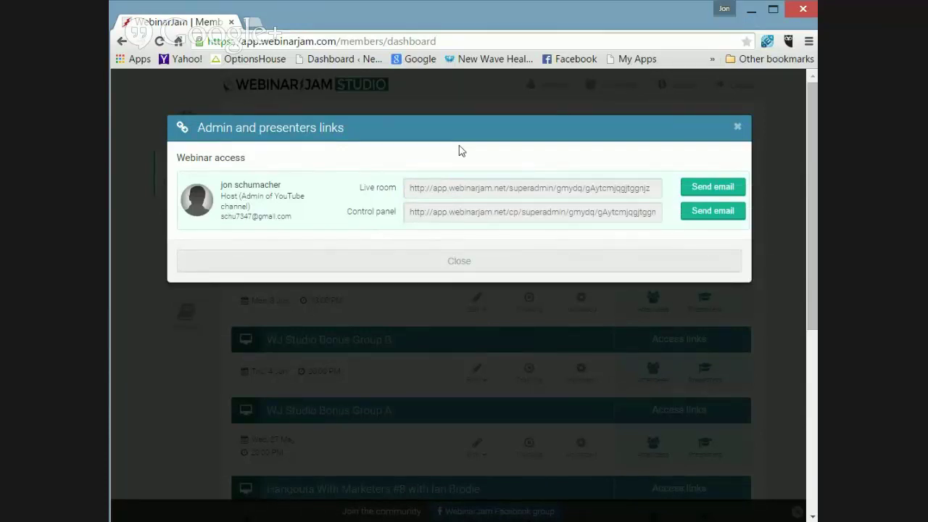
{"action": "left_click", "coordinate": [511, 262]}
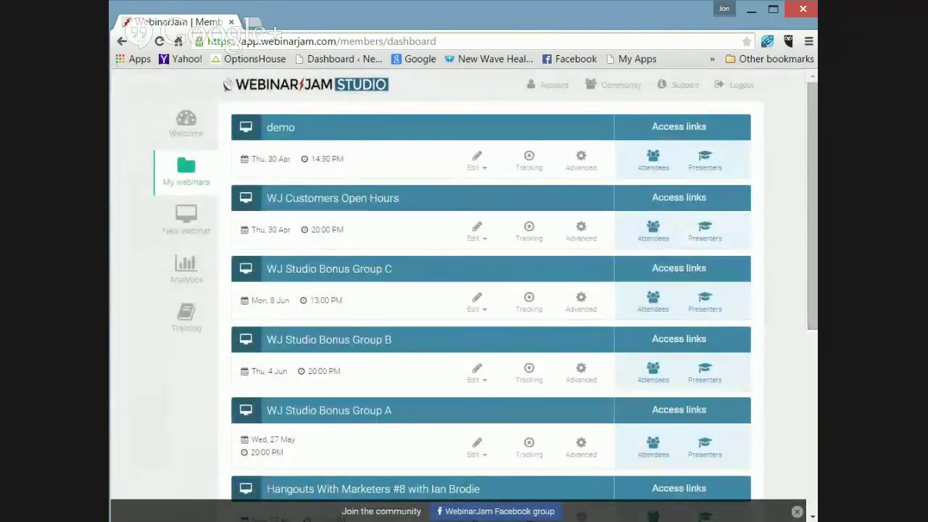
Step: Open the analytics page, view which webinars can be selected and go to the Welcome page
{"action": "left_click", "coordinate": [178, 290]}
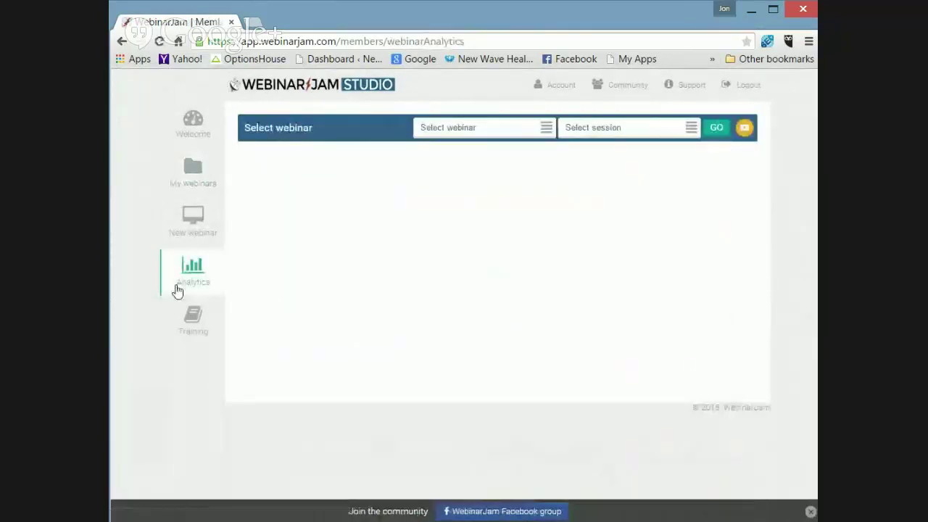
{"action": "left_click", "coordinate": [515, 125]}
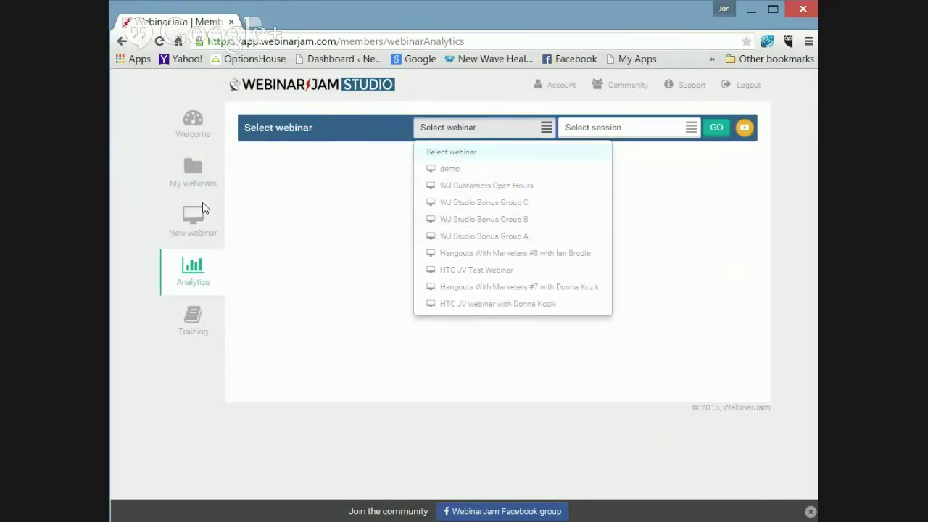
{"action": "left_click", "coordinate": [196, 129]}
{"action": "left_click", "coordinate": [194, 126]}
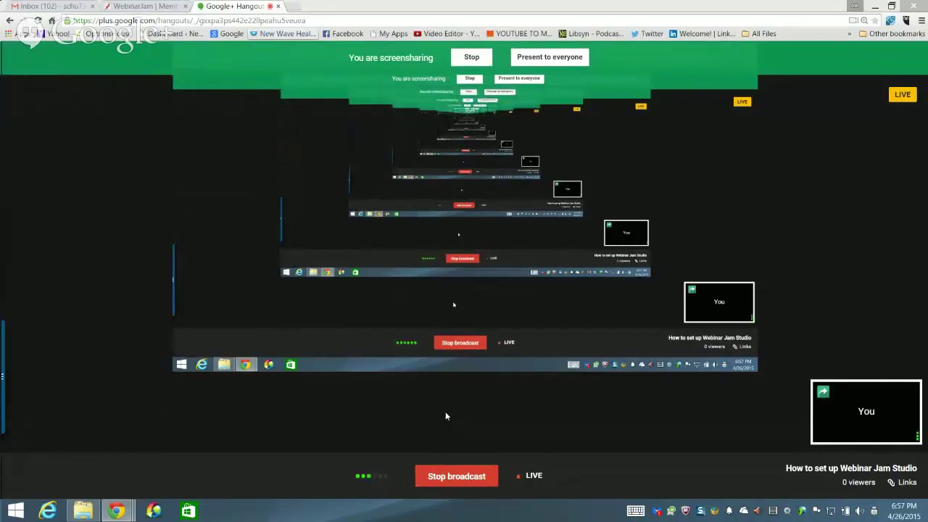
Step: In the Google+ Hangout, open the WebinarJam app
{"action": "mouse_move", "coordinate": [457, 407]}
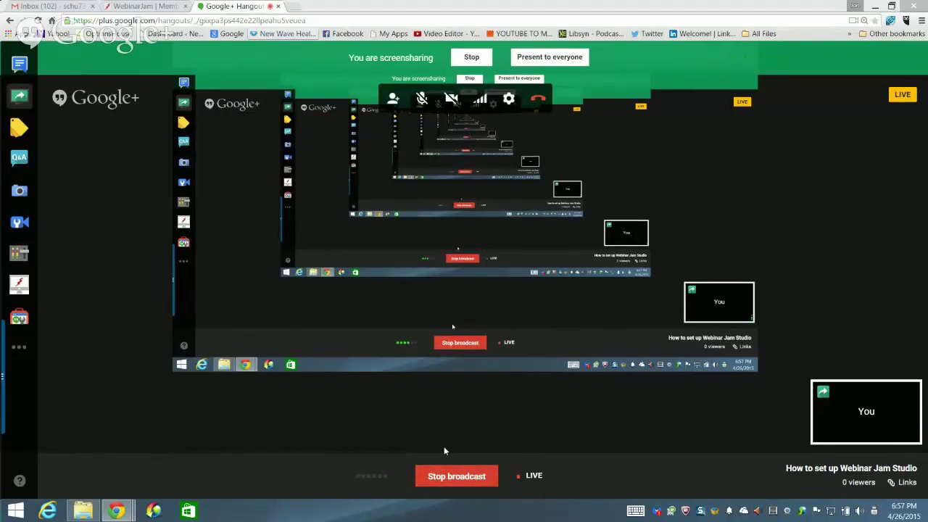
{"action": "left_click", "coordinate": [19, 284]}
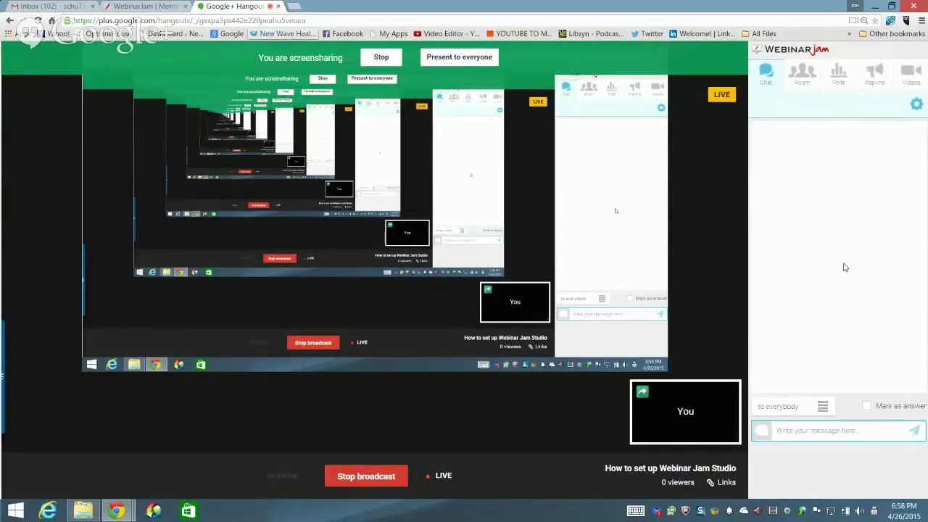
Step: Review the hangout's Voice and Studio audio modes, keep Voice and save the device settings
{"action": "mouse_move", "coordinate": [355, 435]}
{"action": "mouse_move", "coordinate": [409, 283]}
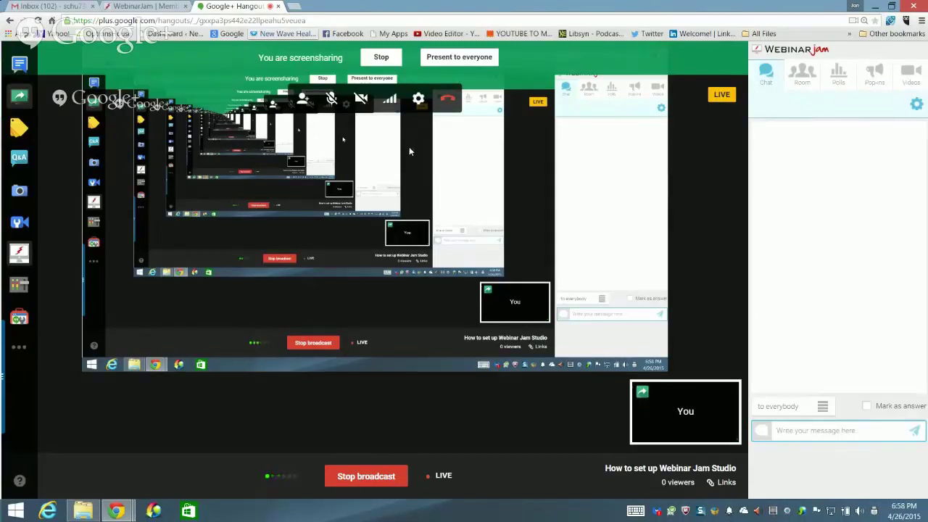
{"action": "left_click", "coordinate": [415, 101]}
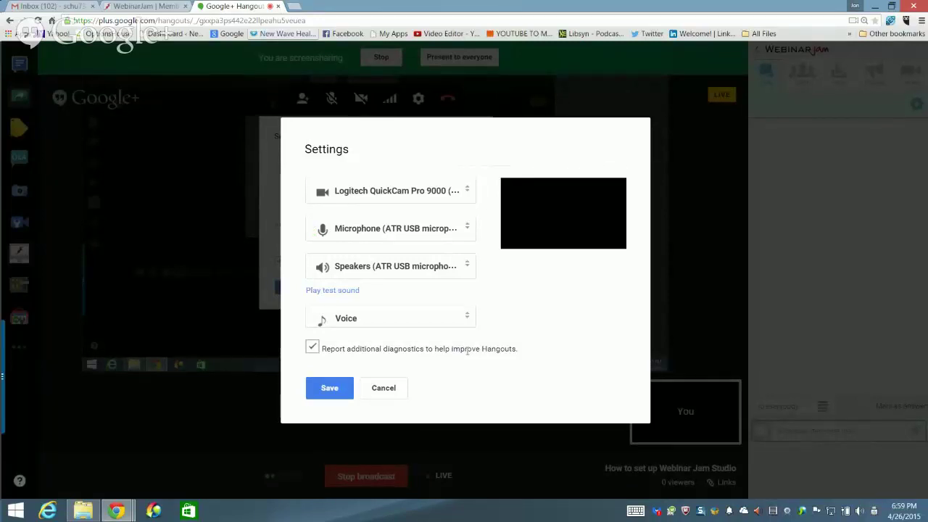
{"action": "left_click", "coordinate": [469, 317]}
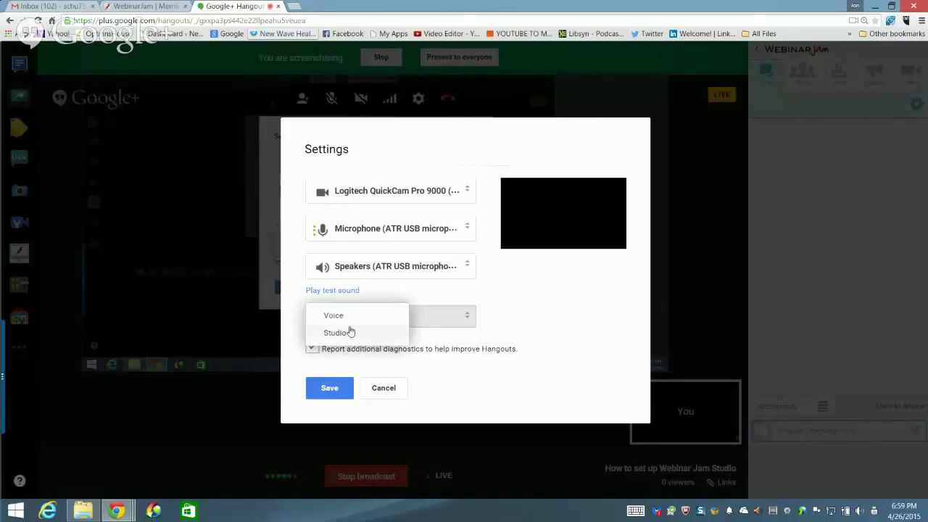
{"action": "left_click", "coordinate": [500, 326]}
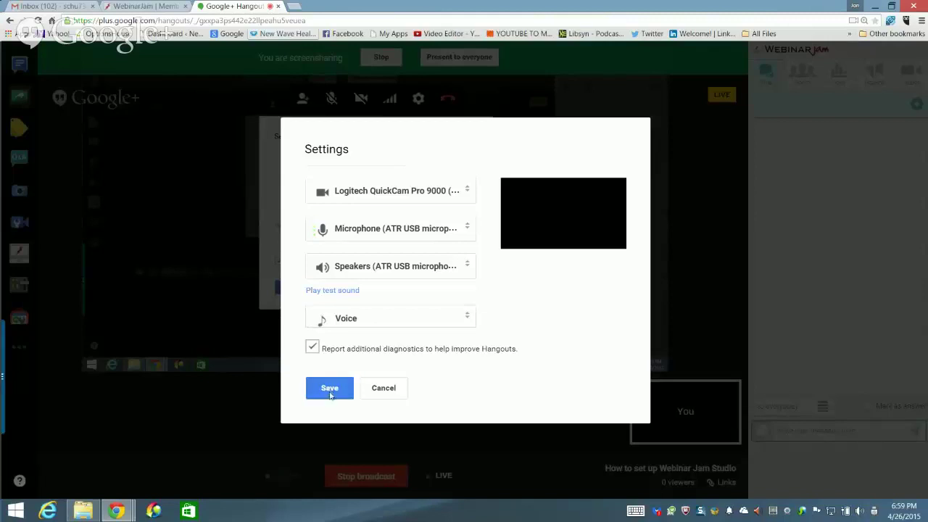
{"action": "left_click", "coordinate": [330, 392]}
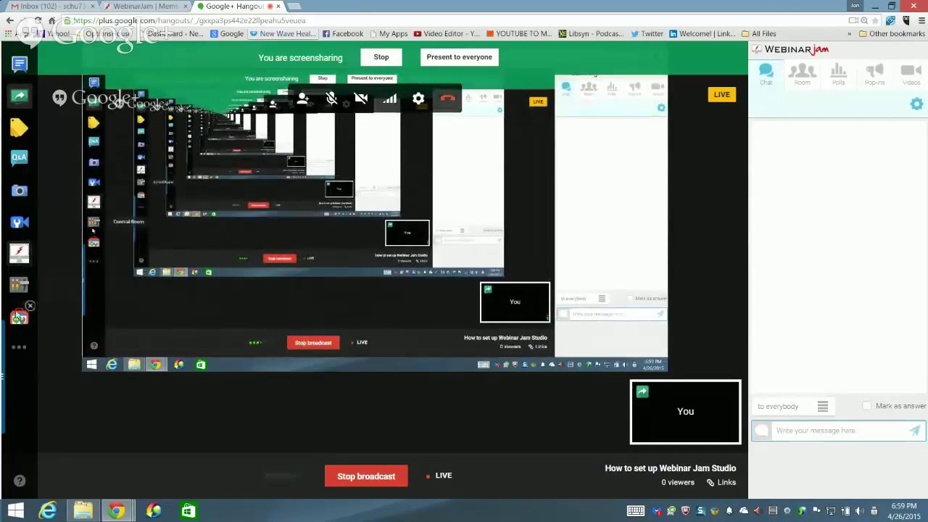
Step: Open the Cameraman broadcast settings and examine the option to broadcast only the large video to the audience
{"action": "left_click", "coordinate": [19, 224]}
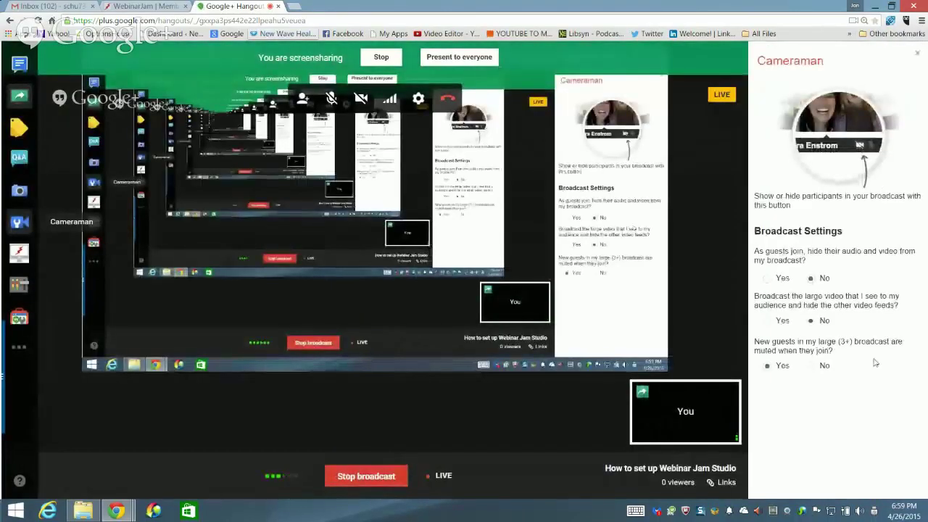
{"action": "left_click_drag", "start_coordinate": [755, 297], "coordinate": [790, 297]}
{"action": "left_click", "coordinate": [786, 305]}
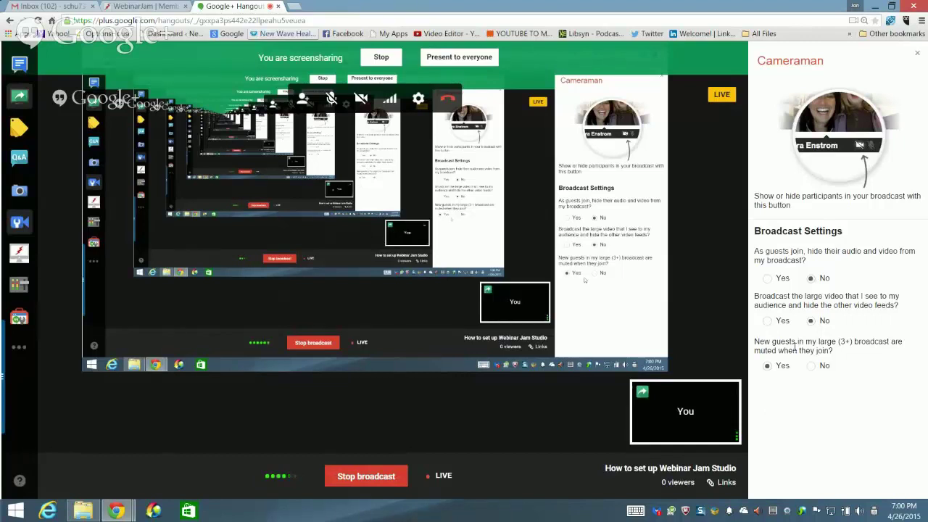
{"action": "left_click_drag", "start_coordinate": [755, 298], "coordinate": [899, 309]}
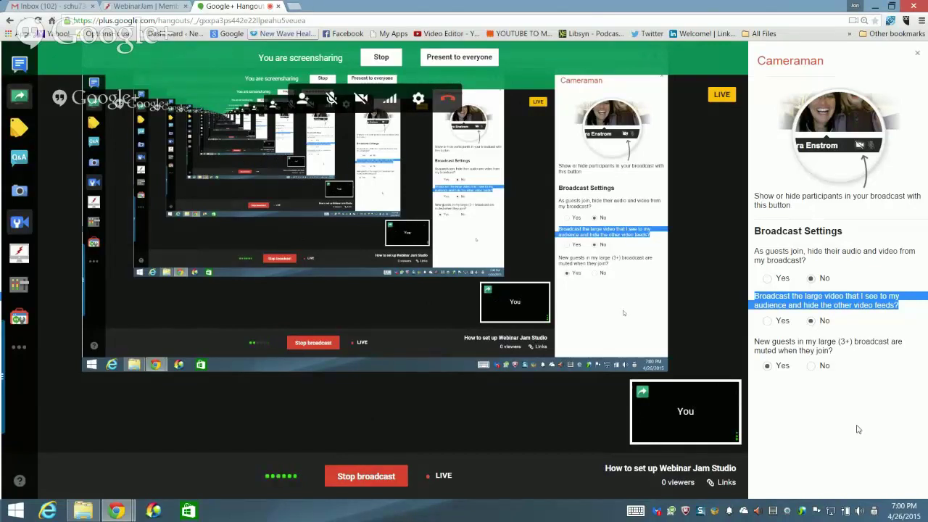
Step: Set broadcasting the large video and hiding other feeds to Yes, switch it to No and back to Yes, and close Cameraman
{"action": "left_click", "coordinate": [766, 321]}
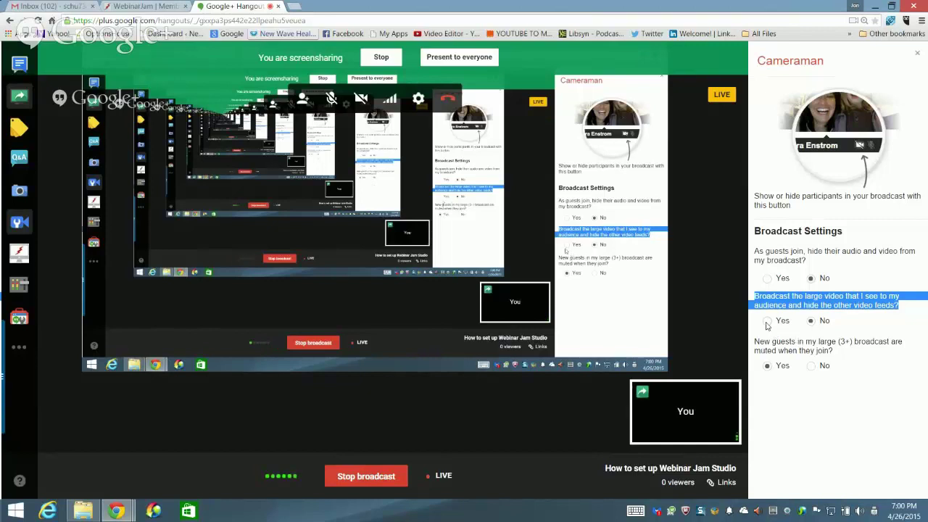
{"action": "left_click", "coordinate": [844, 391]}
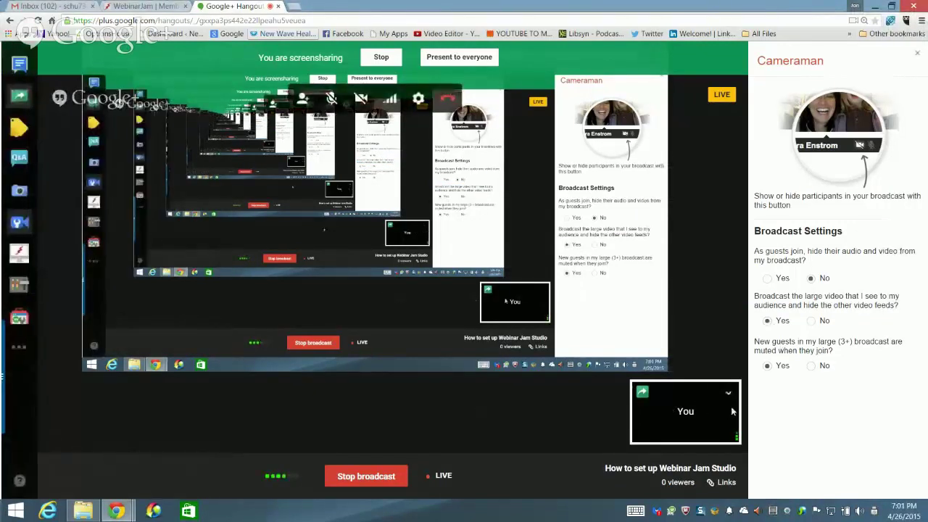
{"action": "left_click", "coordinate": [812, 322]}
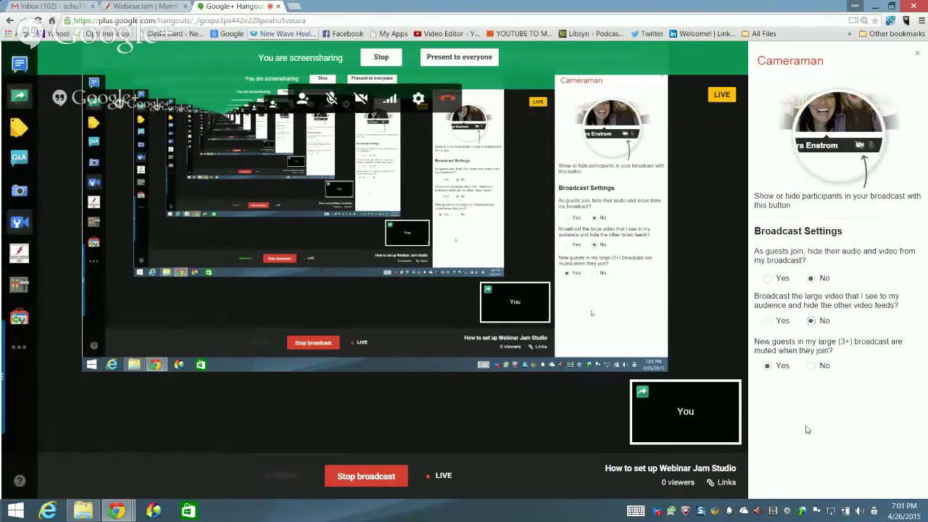
{"action": "mouse_move", "coordinate": [695, 412]}
{"action": "left_click", "coordinate": [768, 321]}
{"action": "mouse_move", "coordinate": [656, 411]}
{"action": "left_click", "coordinate": [19, 226]}
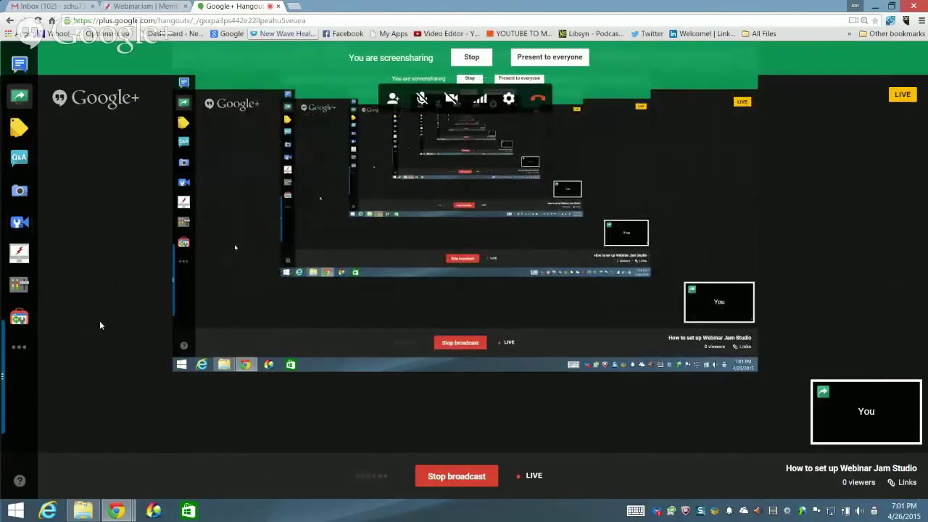
Step: Open the Hangout Toolbox overlay settings, apply the Hangouts With Marketers preset and turn it off again
{"action": "left_click", "coordinate": [20, 318]}
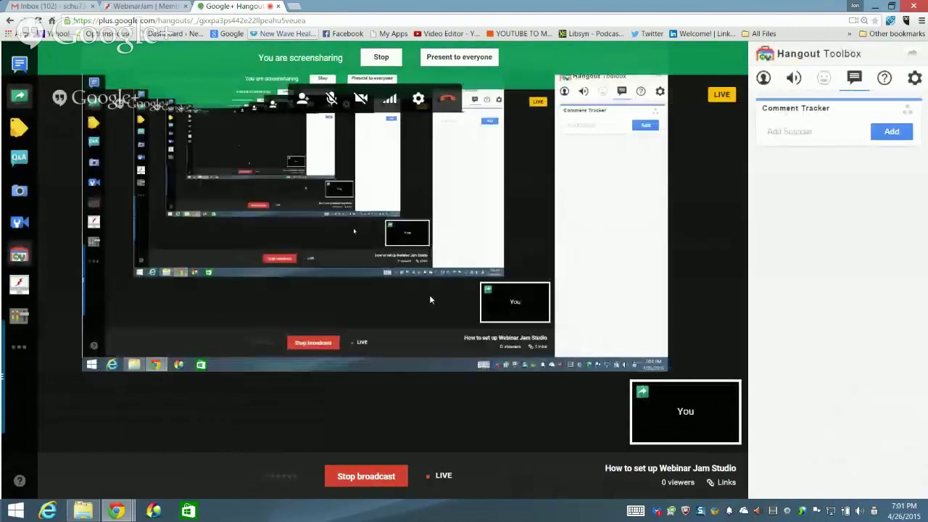
{"action": "left_click", "coordinate": [764, 79]}
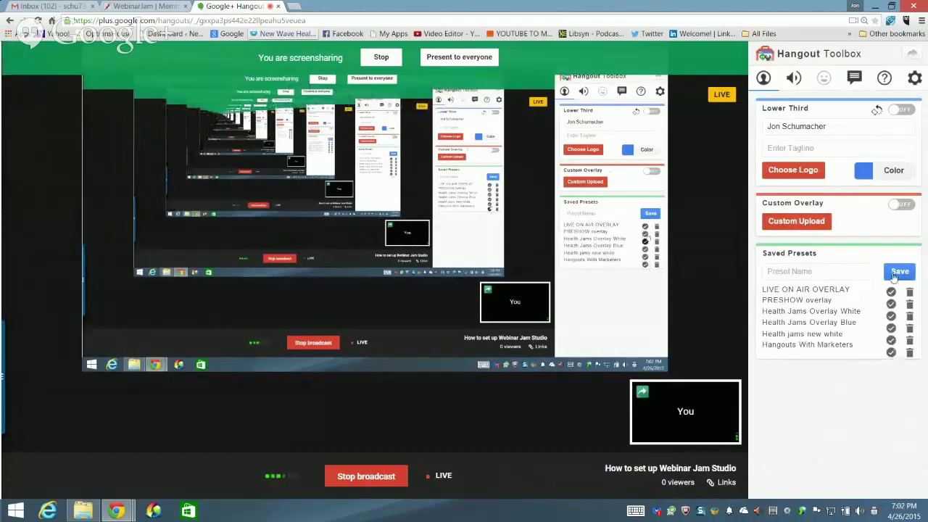
{"action": "left_click", "coordinate": [891, 353]}
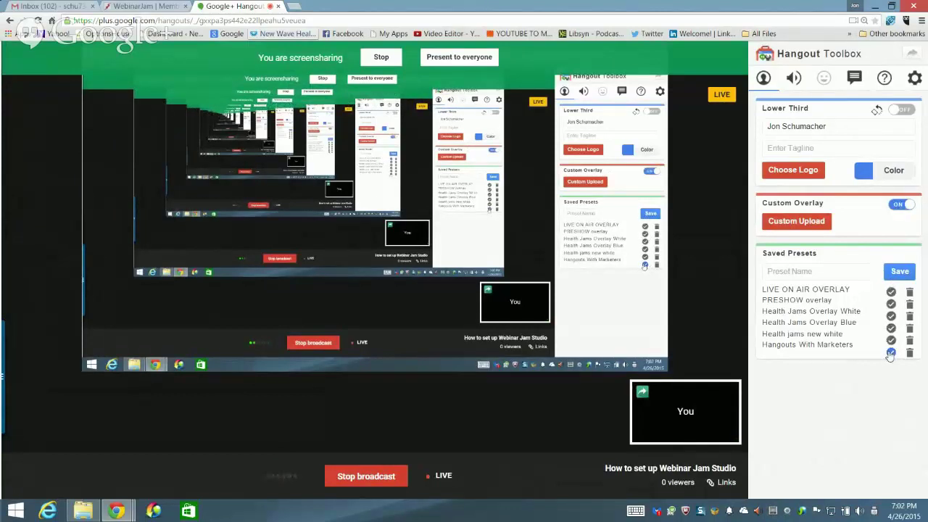
{"action": "left_click", "coordinate": [890, 353]}
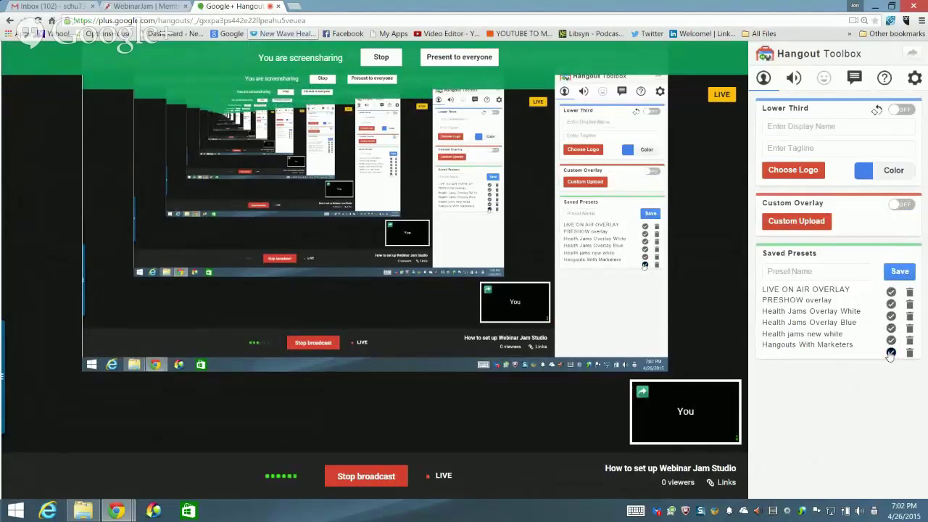
Step: Stop sharing the screen so that the hangout broadcasts the webcam video
{"action": "mouse_move", "coordinate": [39, 101]}
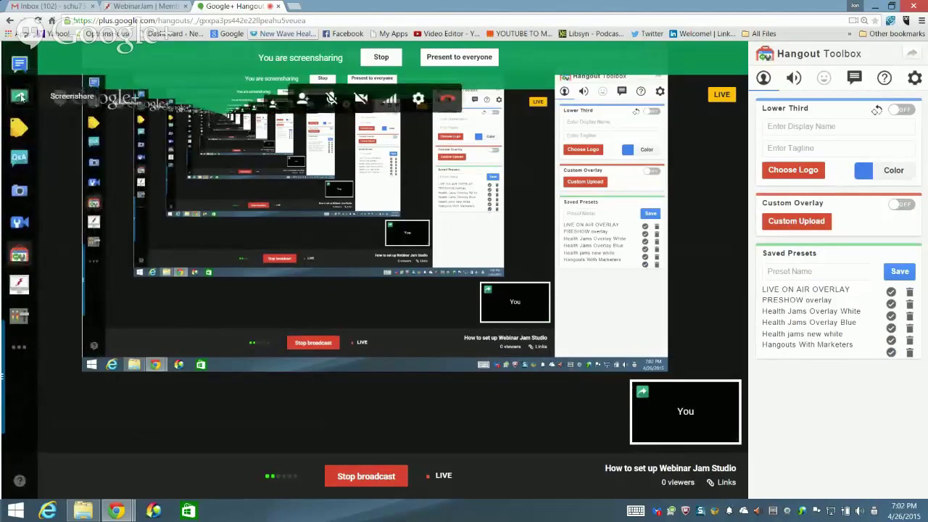
{"action": "left_click", "coordinate": [20, 96]}
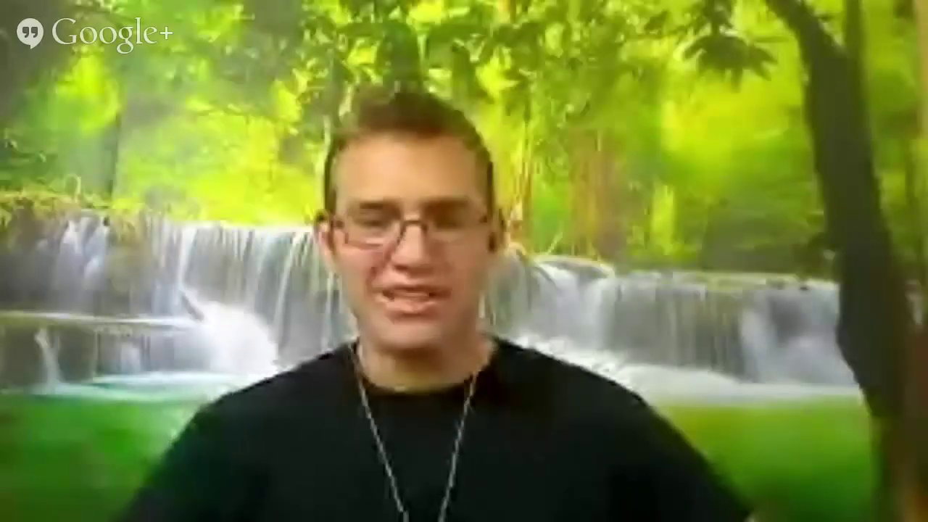
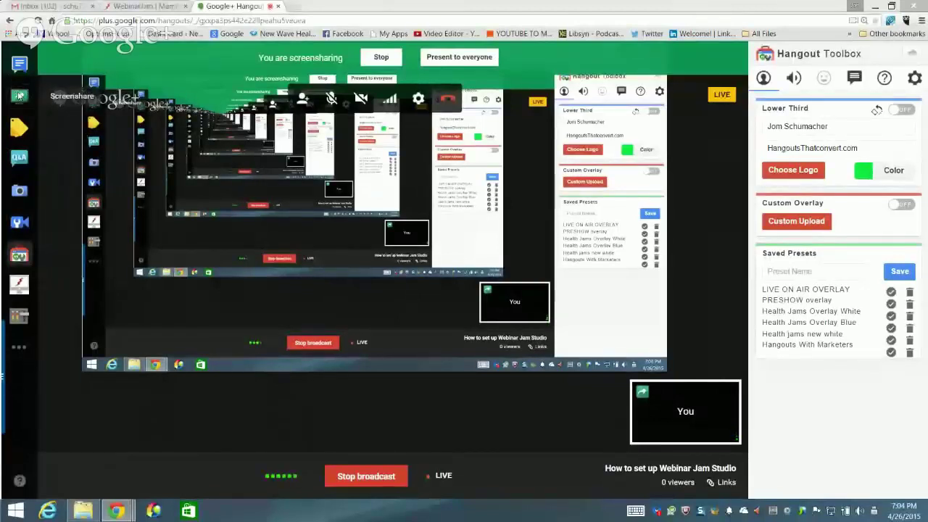
Step: Open the WebinarJam app's chat settings and choose "All messages are public" as the message visibility
{"action": "left_click", "coordinate": [19, 95]}
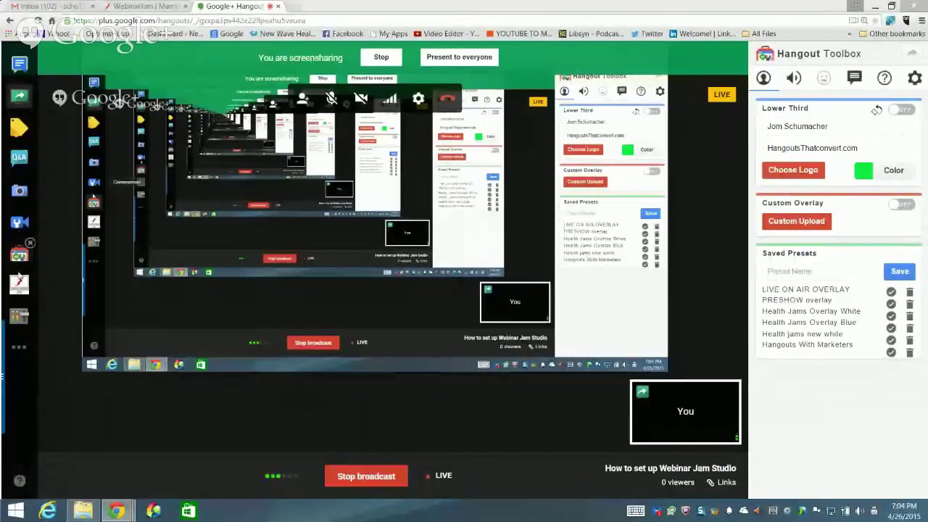
{"action": "left_click", "coordinate": [19, 286]}
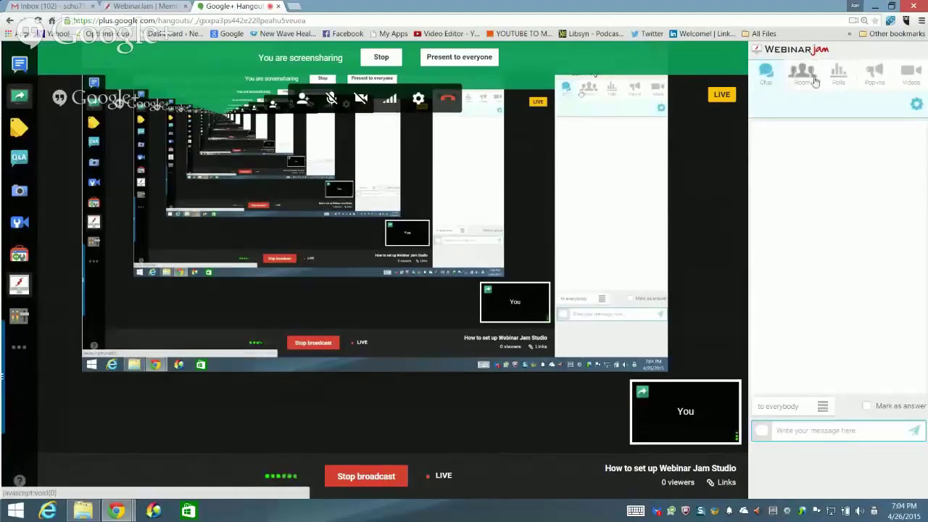
{"action": "left_click", "coordinate": [917, 107]}
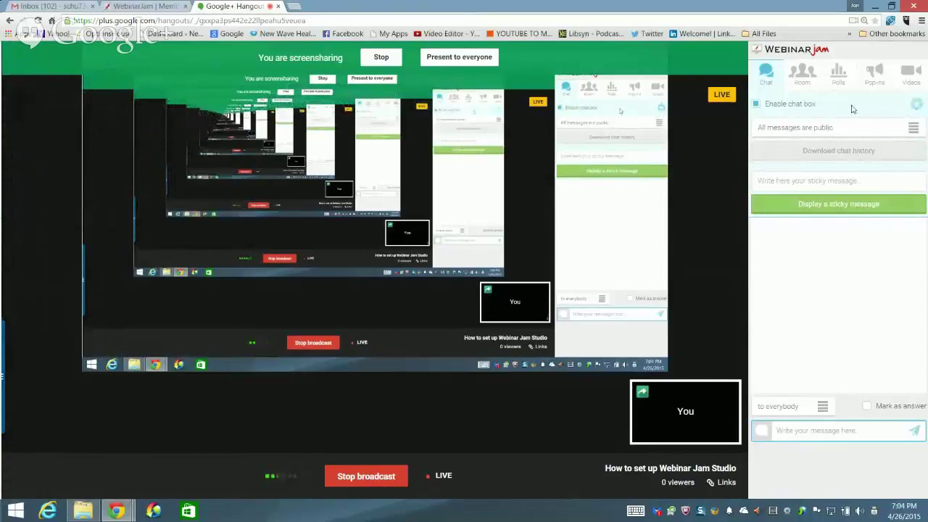
{"action": "left_click", "coordinate": [916, 106]}
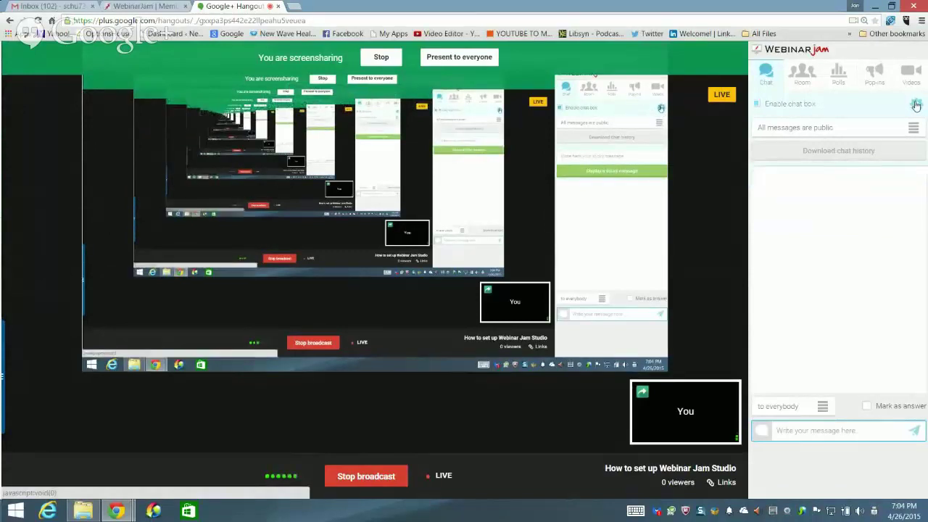
{"action": "left_click", "coordinate": [917, 106]}
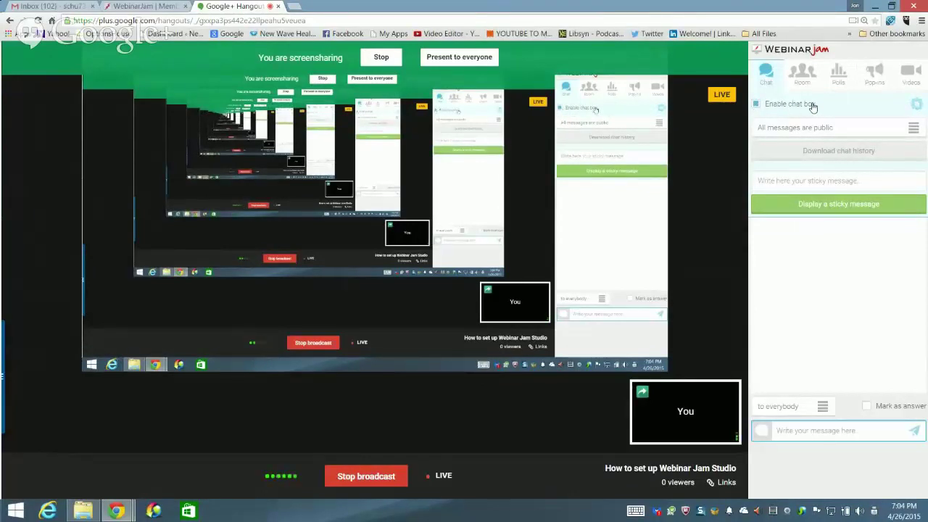
{"action": "left_click", "coordinate": [835, 128]}
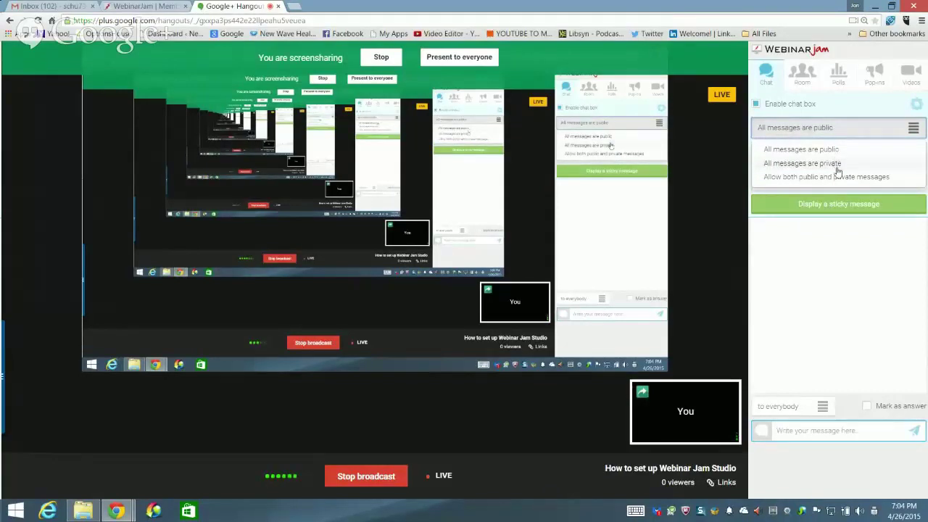
{"action": "left_click", "coordinate": [845, 152]}
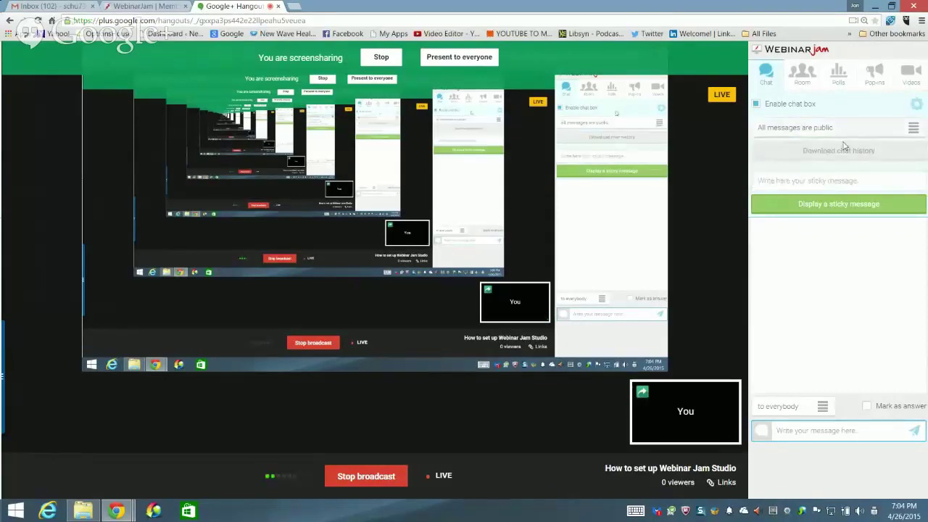
Step: Open the broadcast's links beside the sticky message settings, select the YouTube Page address, and close the links again
{"action": "left_click", "coordinate": [799, 177]}
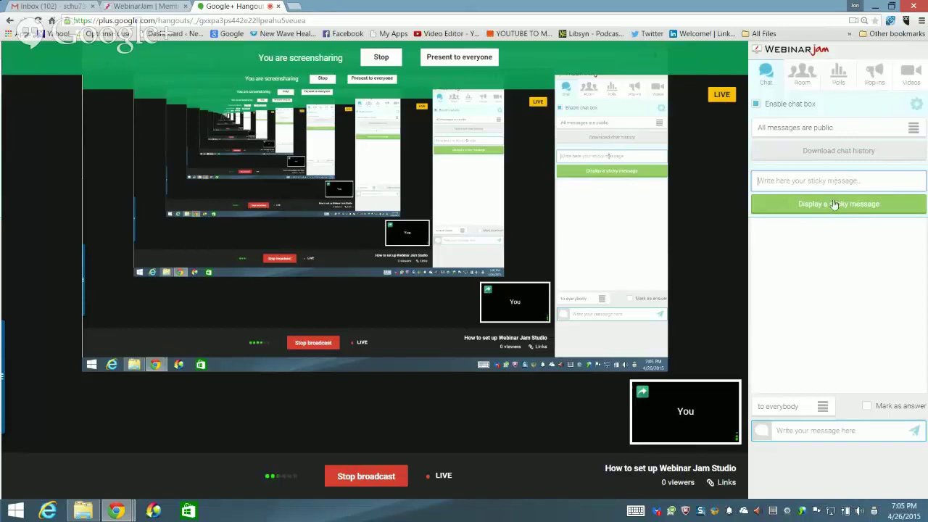
{"action": "left_click", "coordinate": [829, 271]}
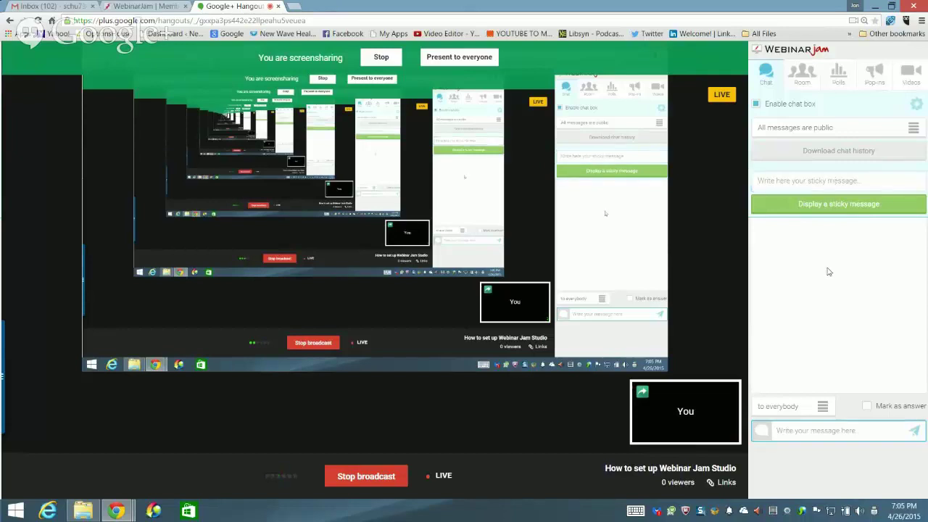
{"action": "left_click", "coordinate": [724, 483]}
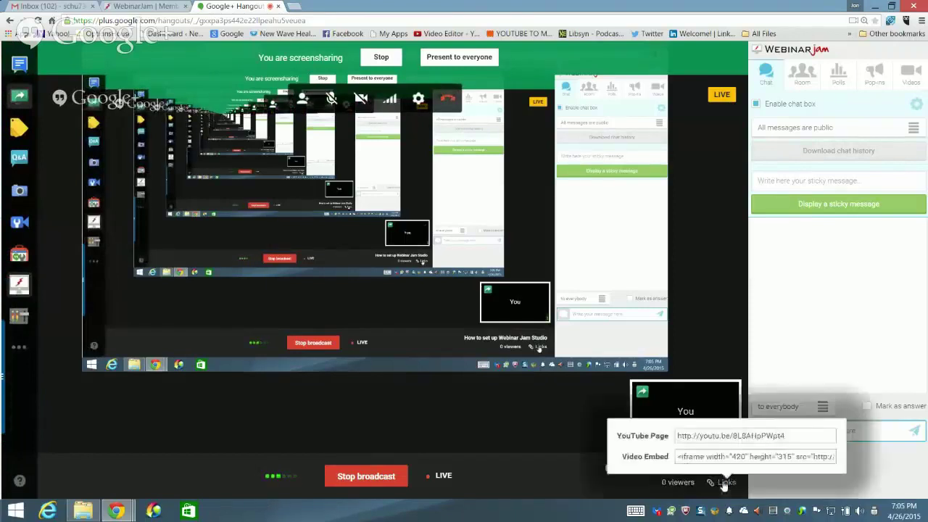
{"action": "left_click", "coordinate": [779, 436]}
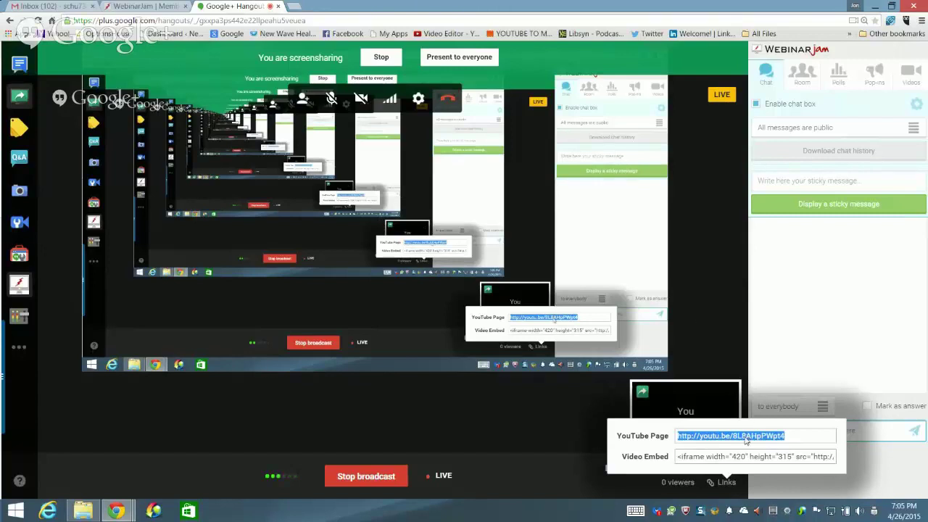
{"action": "left_click", "coordinate": [800, 184]}
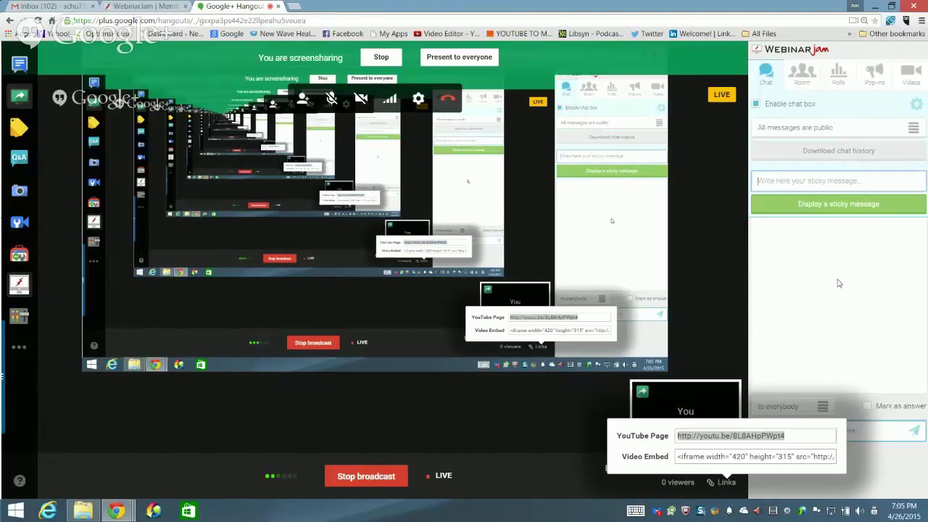
{"action": "left_click", "coordinate": [726, 483]}
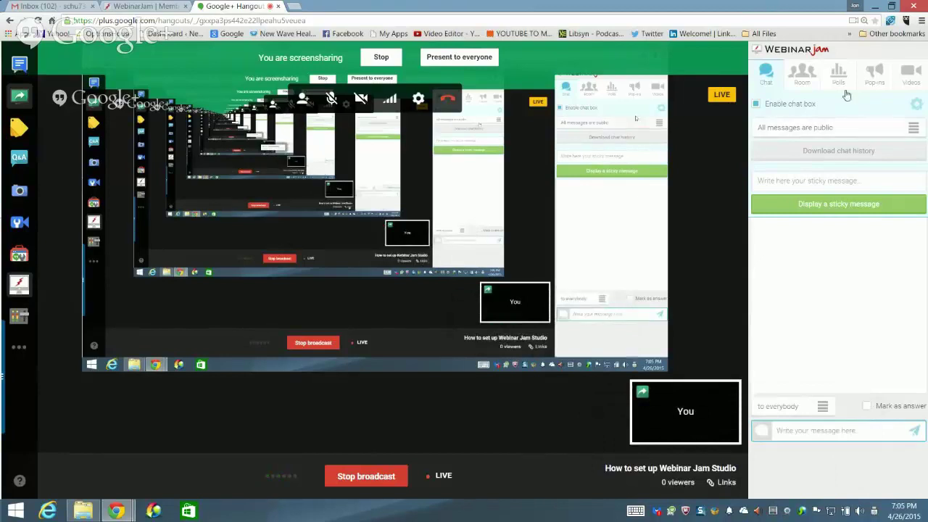
Step: View the room overview, and return to the chat settings to display the sticky message "hi"
{"action": "left_click", "coordinate": [802, 82]}
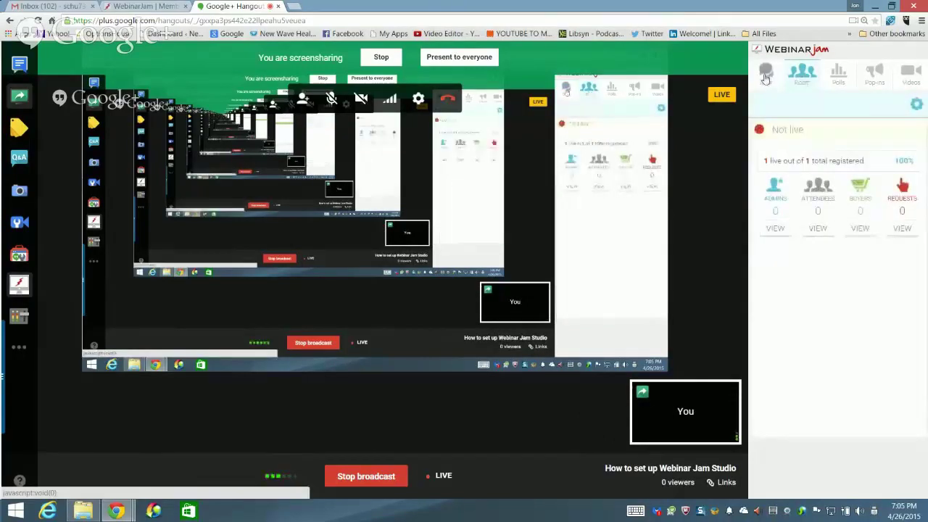
{"action": "left_click", "coordinate": [766, 74]}
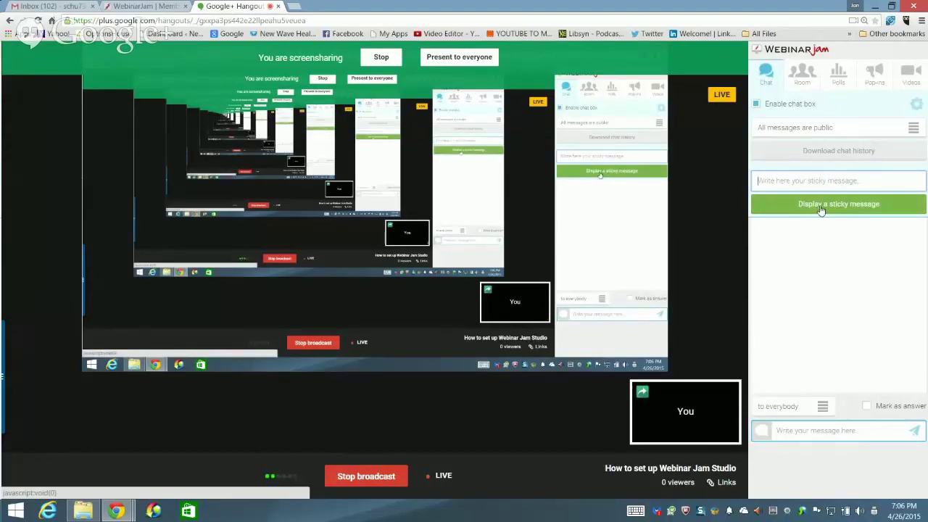
{"action": "left_click", "coordinate": [819, 181]}
{"action": "type", "text": "hi"}
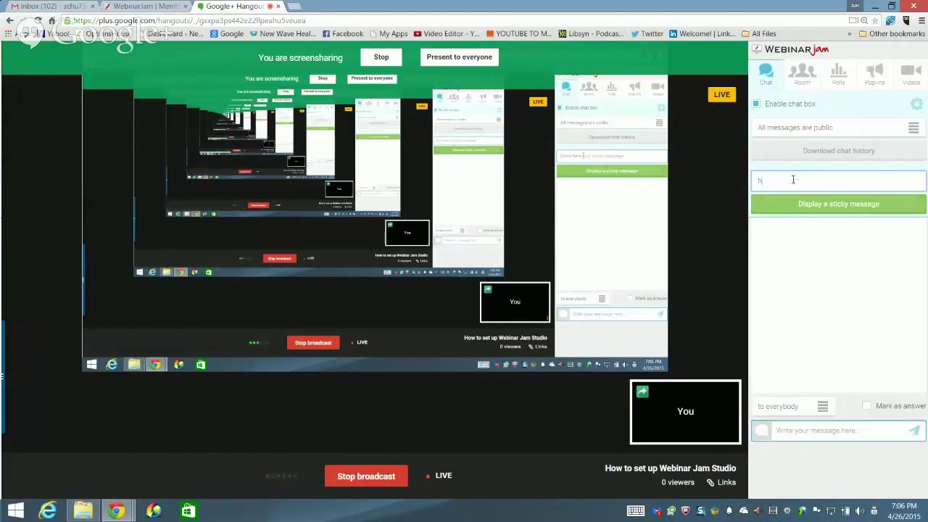
{"action": "left_click", "coordinate": [818, 207]}
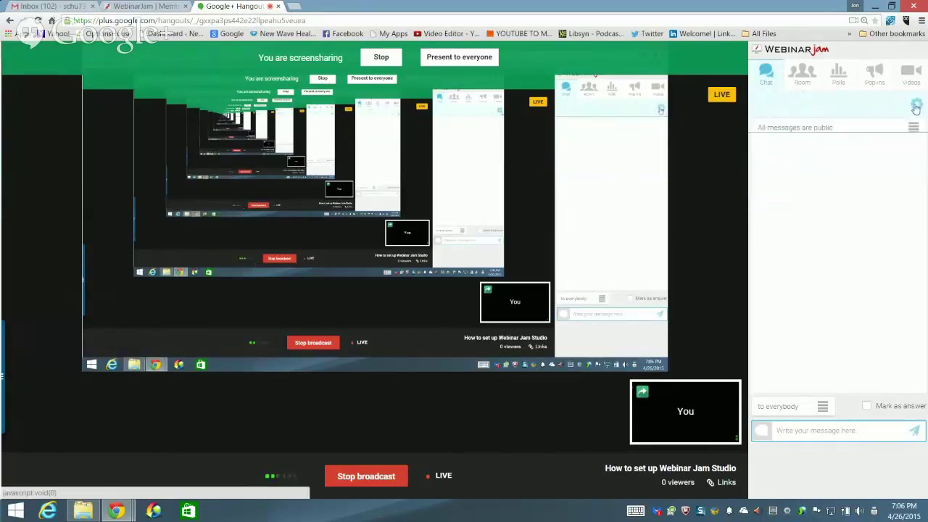
Step: Revisit the room overview, and load the Create poll form to examine its question, poll options and public results setting
{"action": "left_click", "coordinate": [802, 76]}
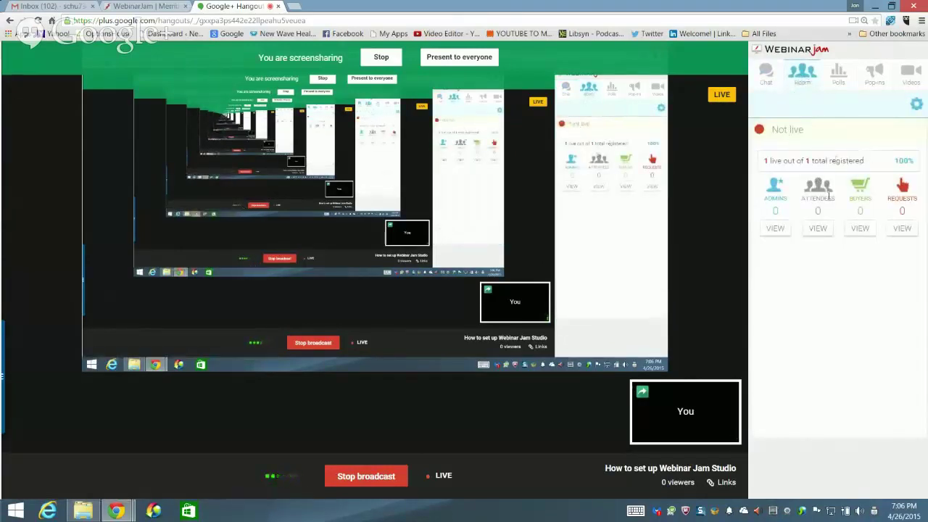
{"action": "left_click", "coordinate": [838, 73]}
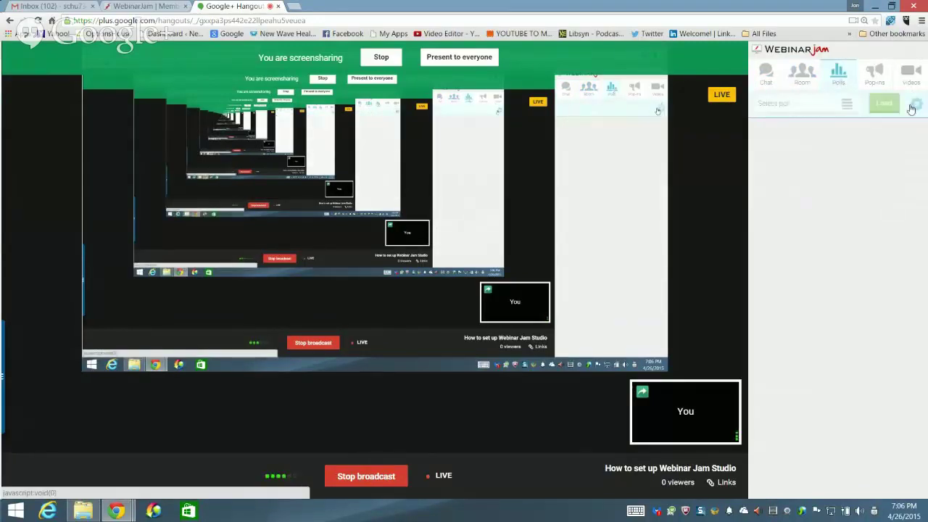
{"action": "left_click", "coordinate": [846, 105]}
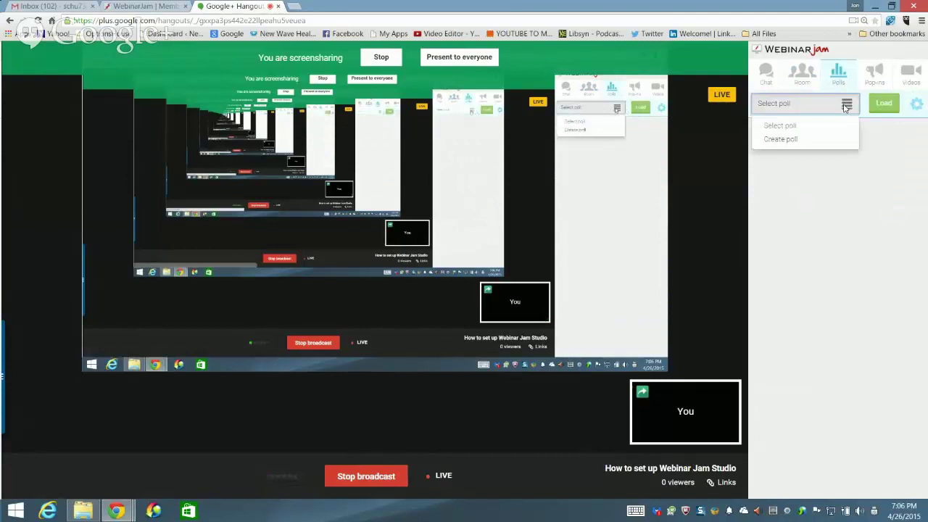
{"action": "left_click", "coordinate": [791, 145]}
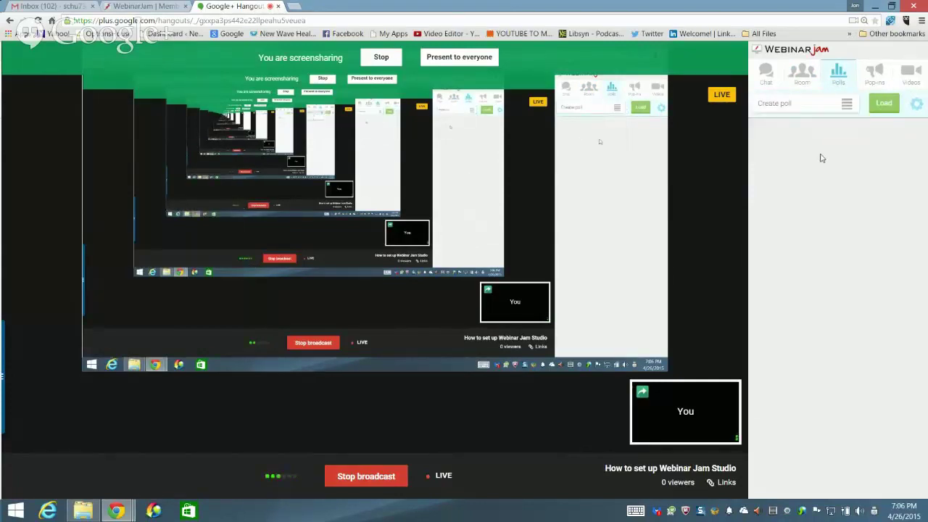
{"action": "left_click", "coordinate": [882, 106]}
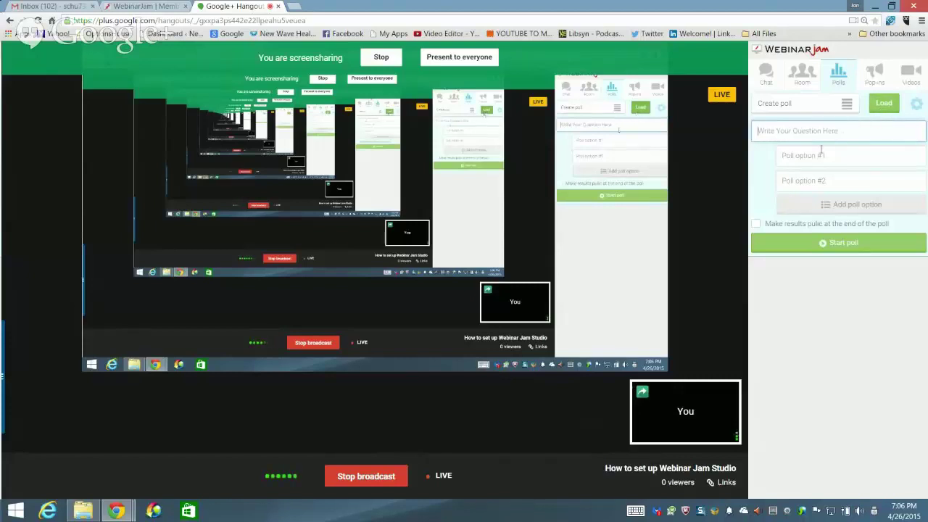
{"action": "left_click", "coordinate": [756, 224]}
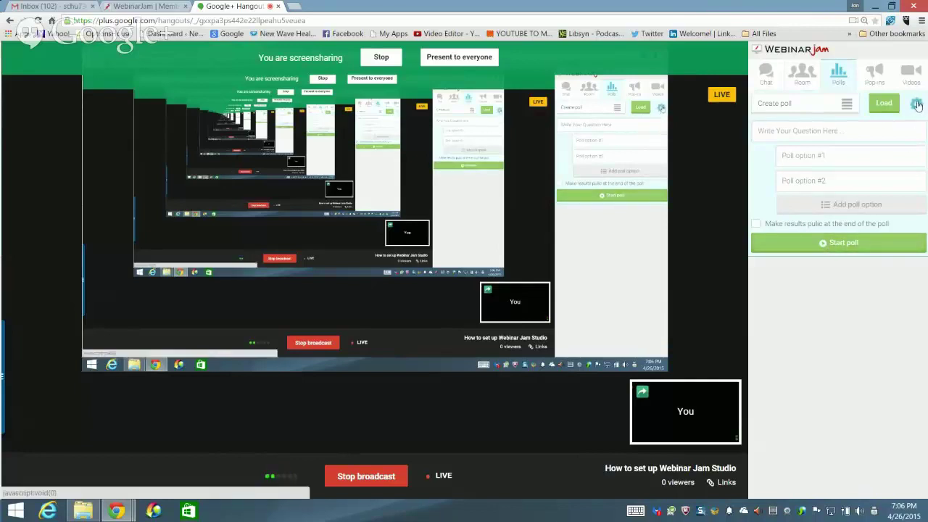
{"action": "left_click", "coordinate": [840, 80]}
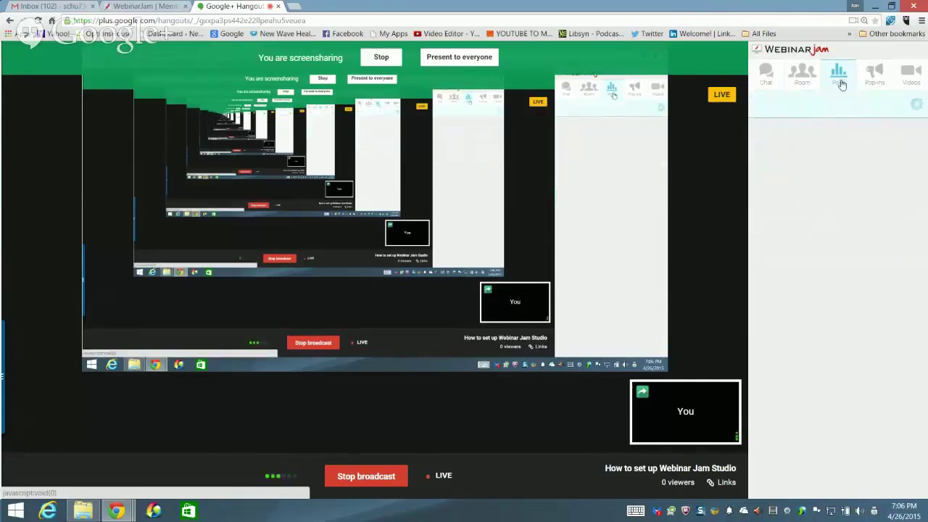
Step: Load the HTC Success System offer in the pop-ins, examine its display settings and reopen the list of offers
{"action": "left_click", "coordinate": [868, 80]}
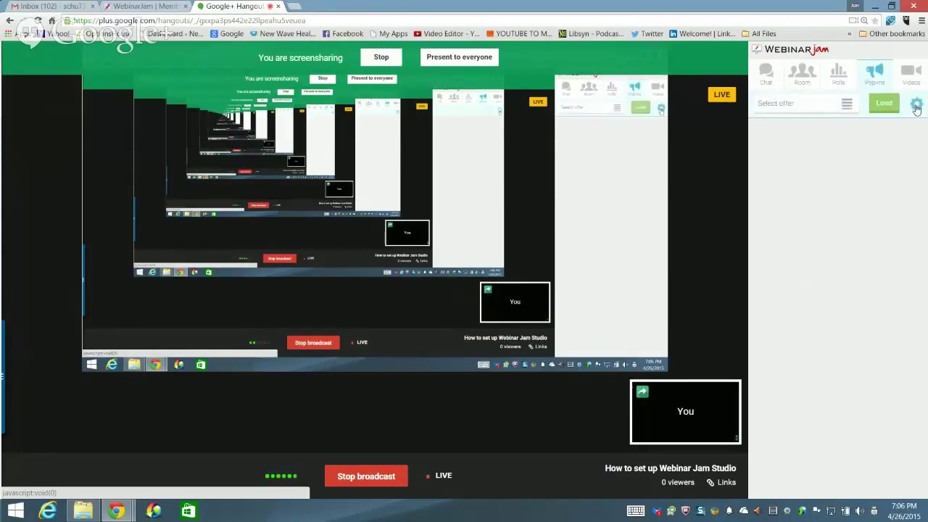
{"action": "left_click", "coordinate": [846, 105]}
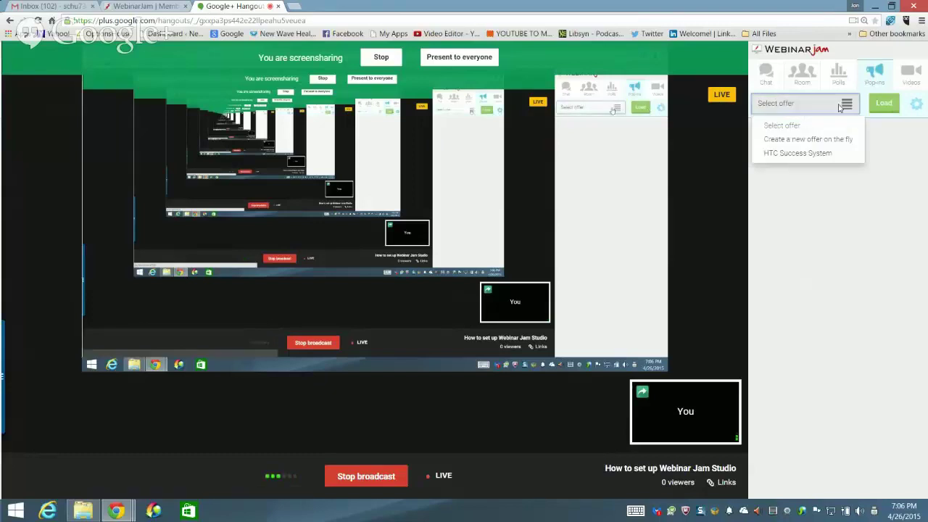
{"action": "left_click", "coordinate": [813, 155]}
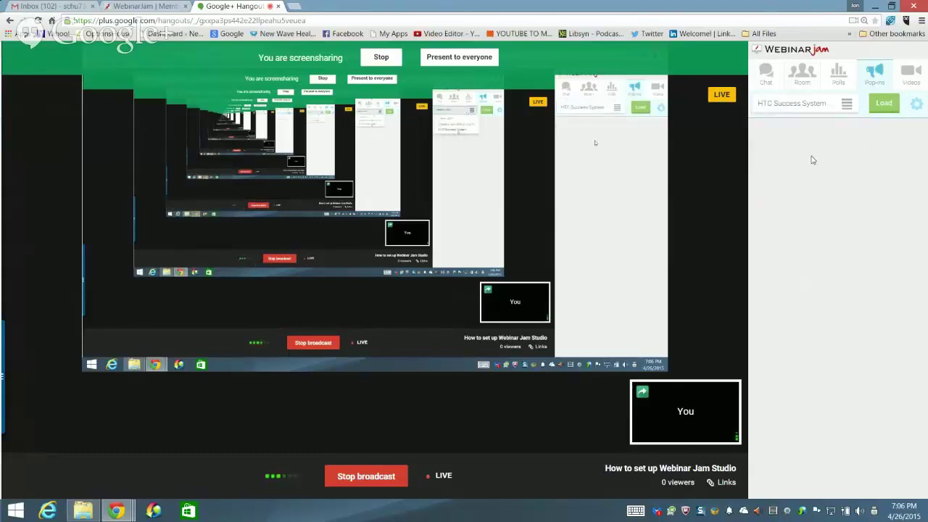
{"action": "left_click", "coordinate": [884, 106]}
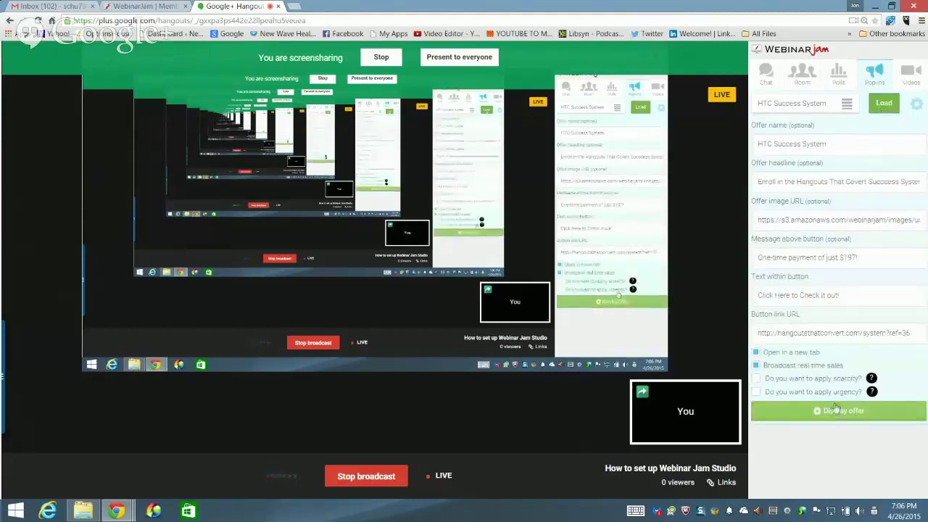
{"action": "left_click", "coordinate": [836, 411]}
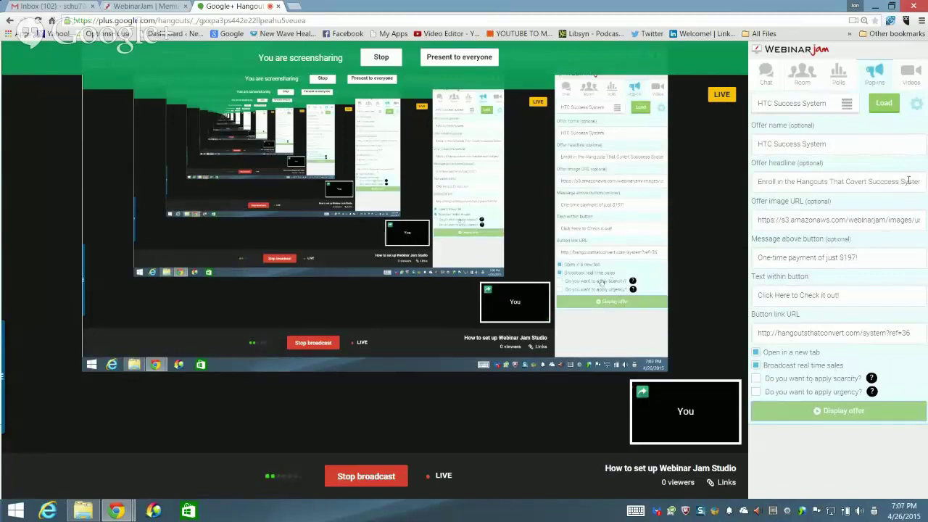
{"action": "left_click", "coordinate": [918, 102]}
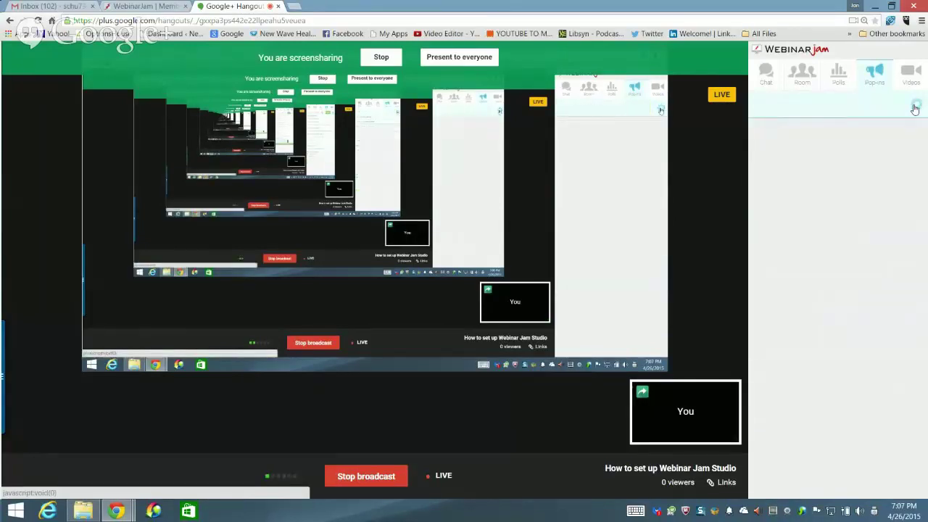
{"action": "left_click", "coordinate": [811, 104]}
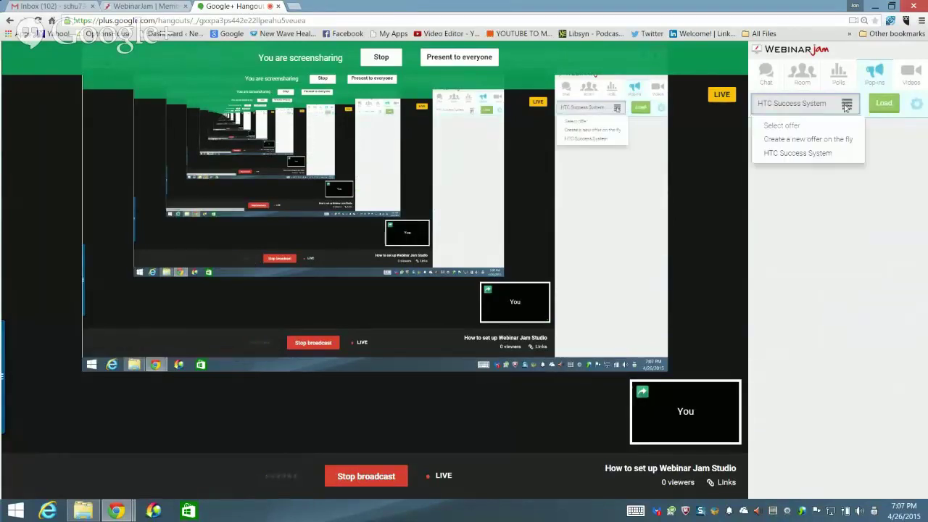
{"action": "left_click", "coordinate": [813, 128]}
Step: Examine the choices for loading a video into the webinar and return to the chat settings
{"action": "left_click", "coordinate": [910, 81]}
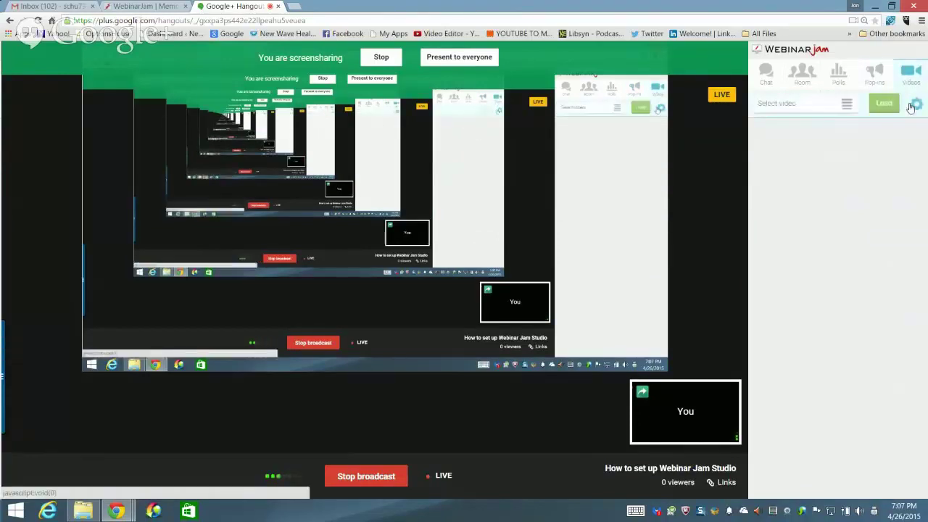
{"action": "left_click", "coordinate": [816, 105]}
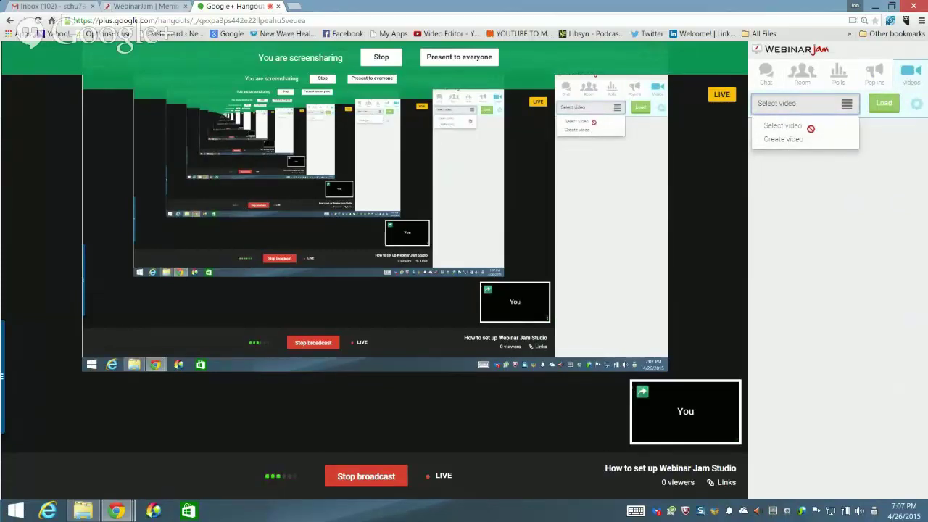
{"action": "left_click", "coordinate": [897, 141]}
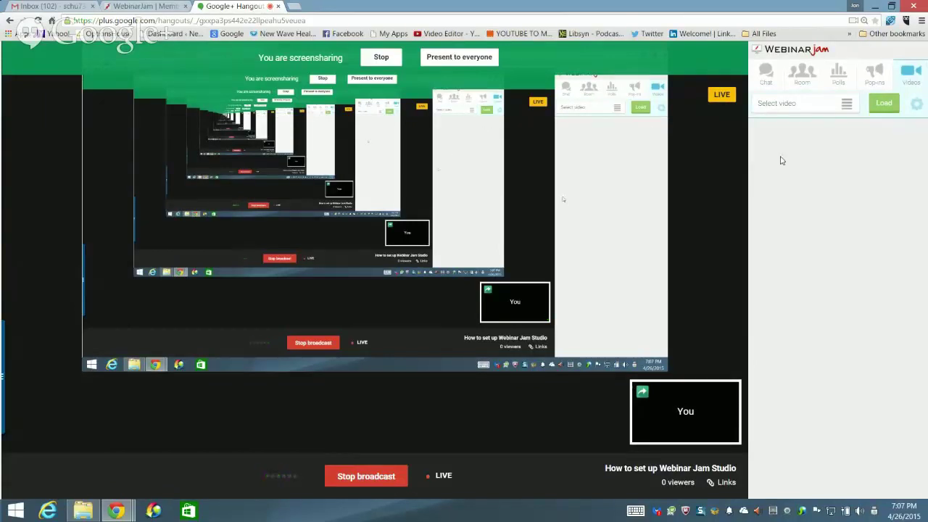
{"action": "left_click", "coordinate": [765, 73]}
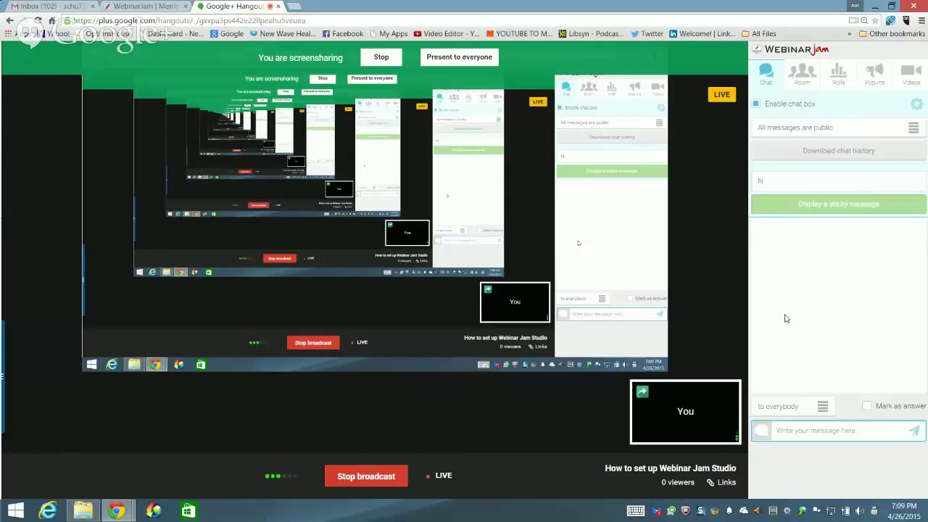
Step: Check the time on the system clock and stop sharing the screen so that the webcam video is broadcast
{"action": "mouse_move", "coordinate": [536, 442]}
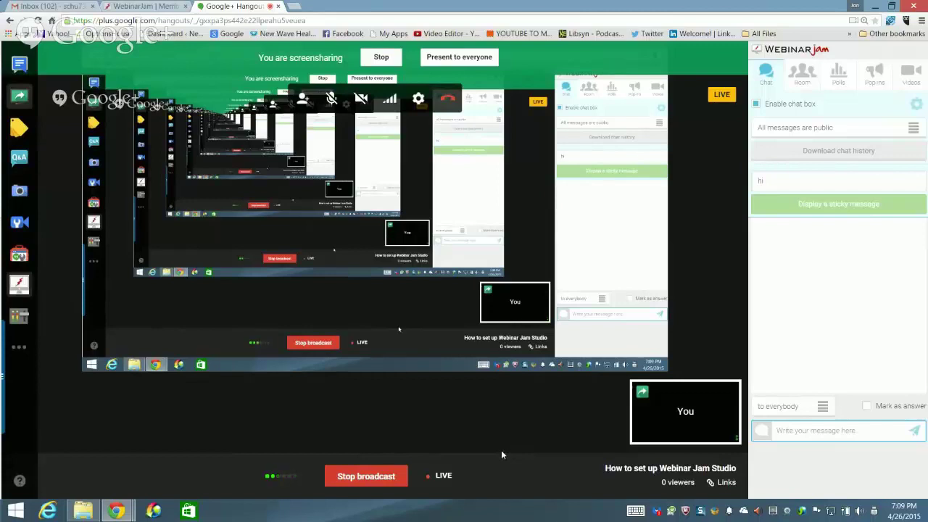
{"action": "left_click", "coordinate": [892, 512]}
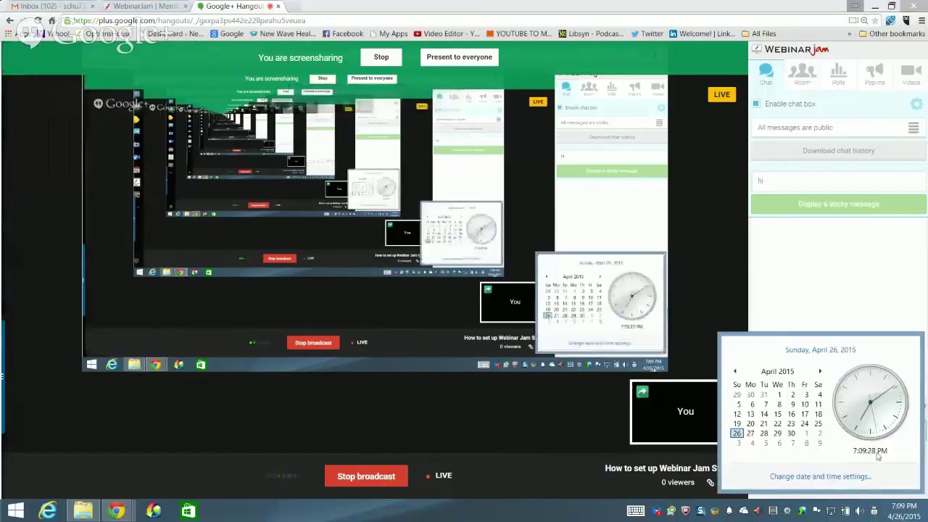
{"action": "left_click", "coordinate": [834, 329]}
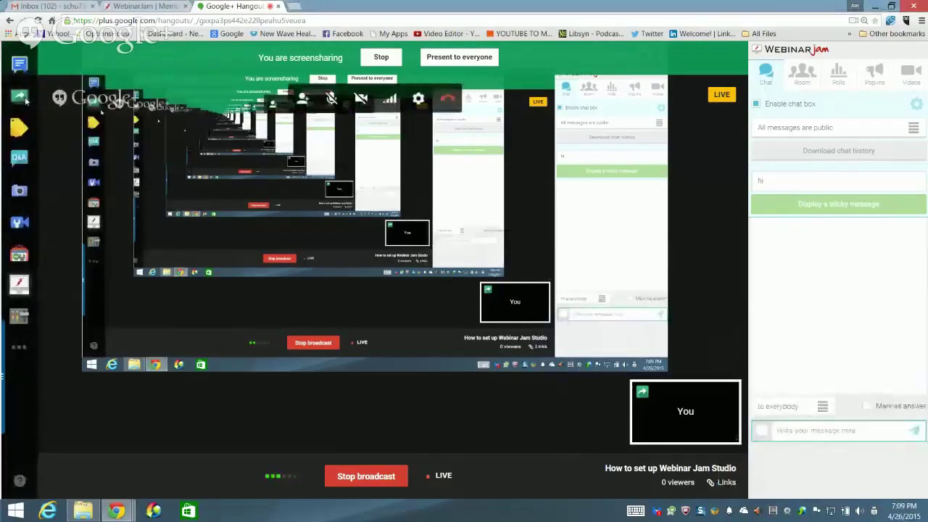
{"action": "left_click", "coordinate": [25, 100]}
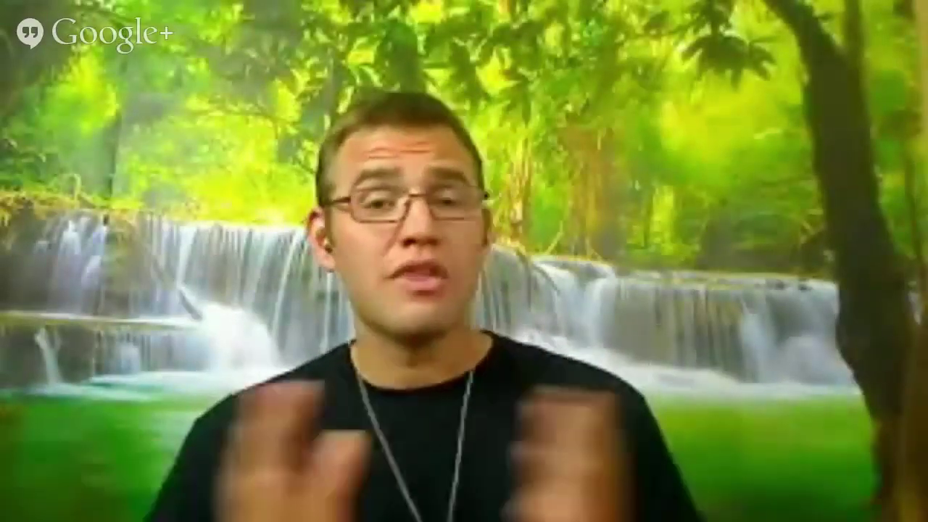